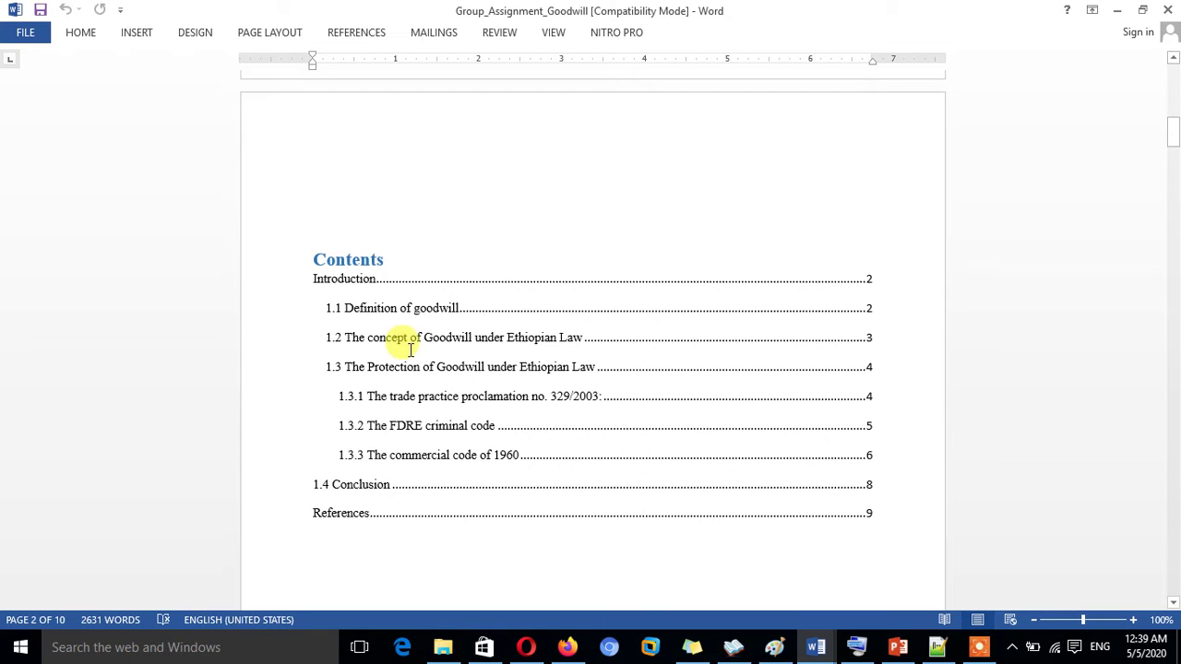
Step: Select the entire existing Contents list, then click among its entries
{"action": "left_click_drag", "start_coordinate": [312, 257], "coordinate": [584, 500]}
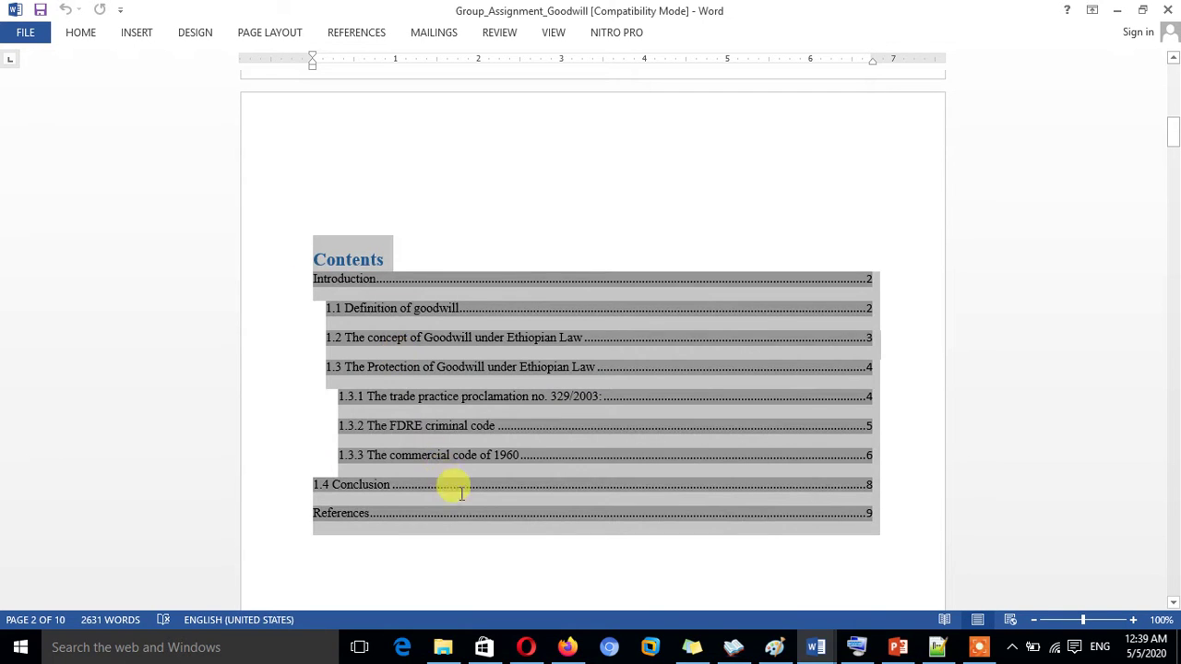
{"action": "left_click", "coordinate": [872, 545]}
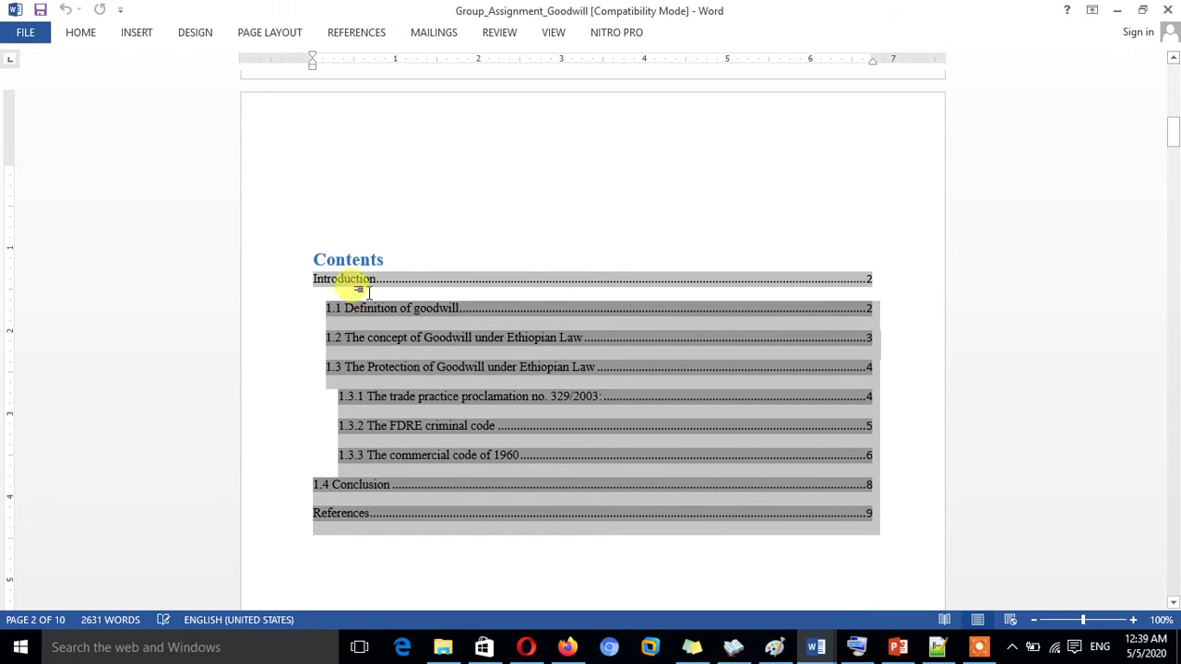
{"action": "left_click_drag", "start_coordinate": [888, 537], "coordinate": [323, 247]}
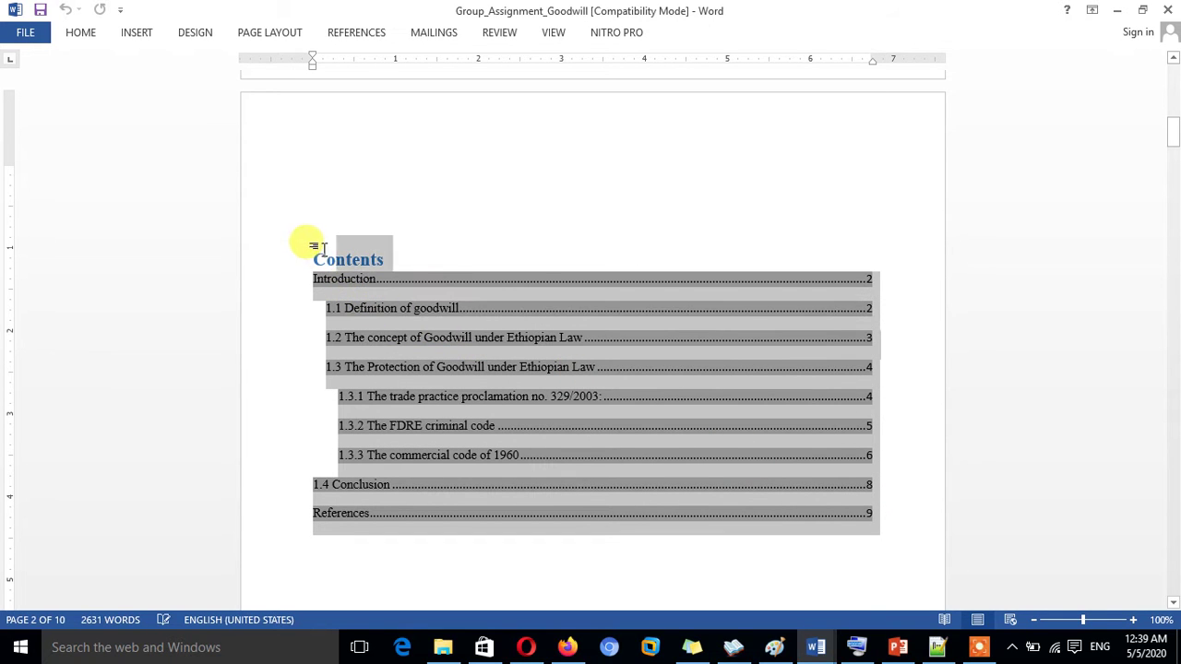
{"action": "left_click", "coordinate": [395, 560]}
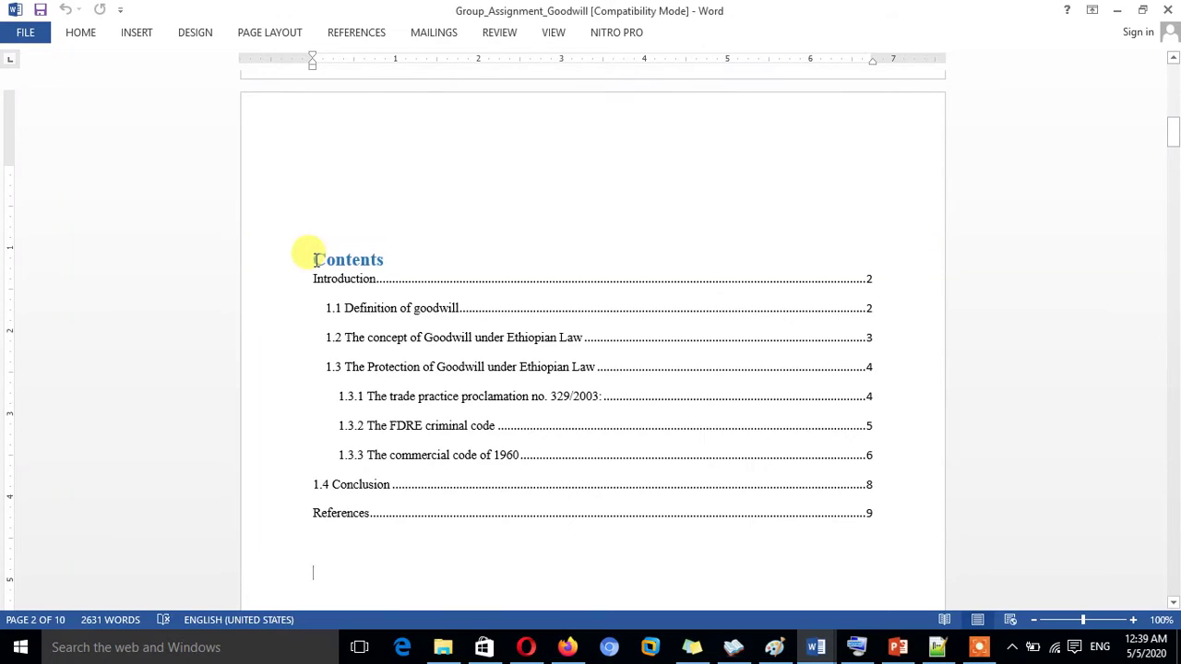
{"action": "left_click_drag", "start_coordinate": [315, 260], "coordinate": [876, 533]}
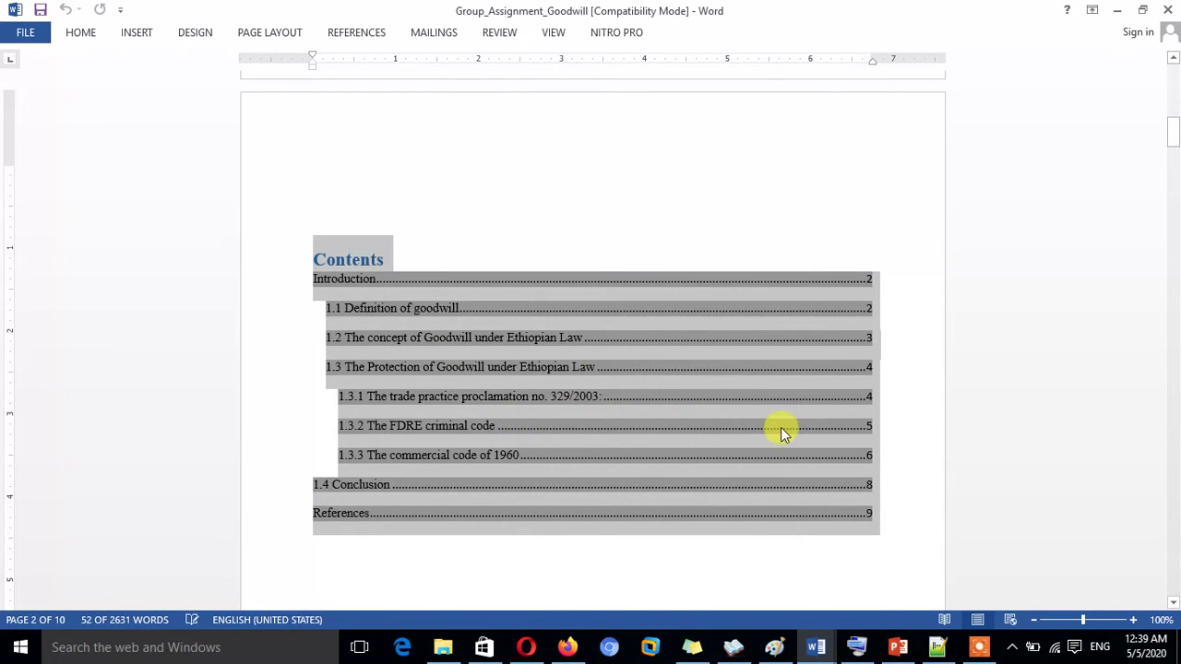
{"action": "left_click", "coordinate": [937, 499]}
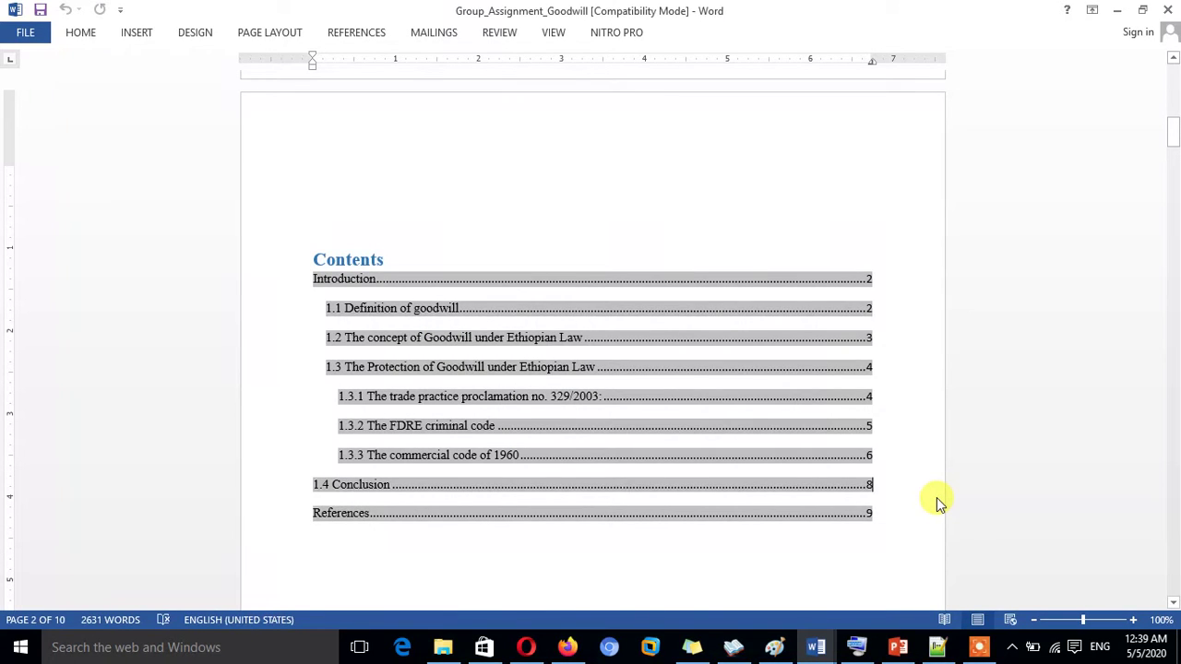
{"action": "left_click", "coordinate": [898, 516]}
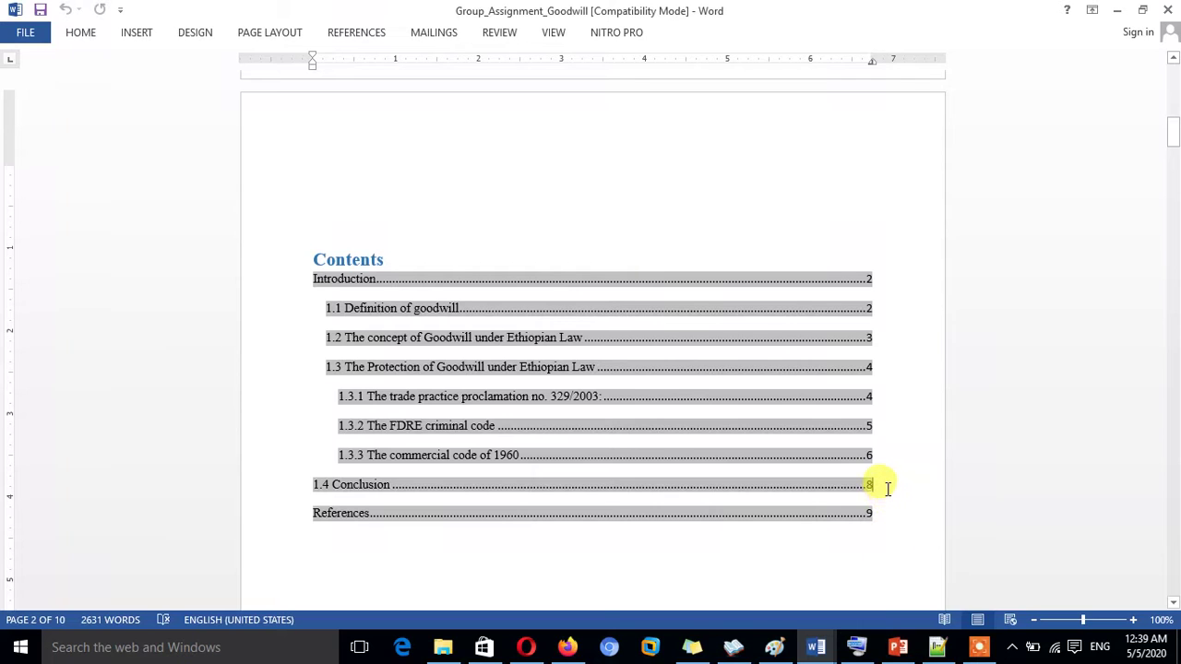
{"action": "left_click", "coordinate": [791, 249]}
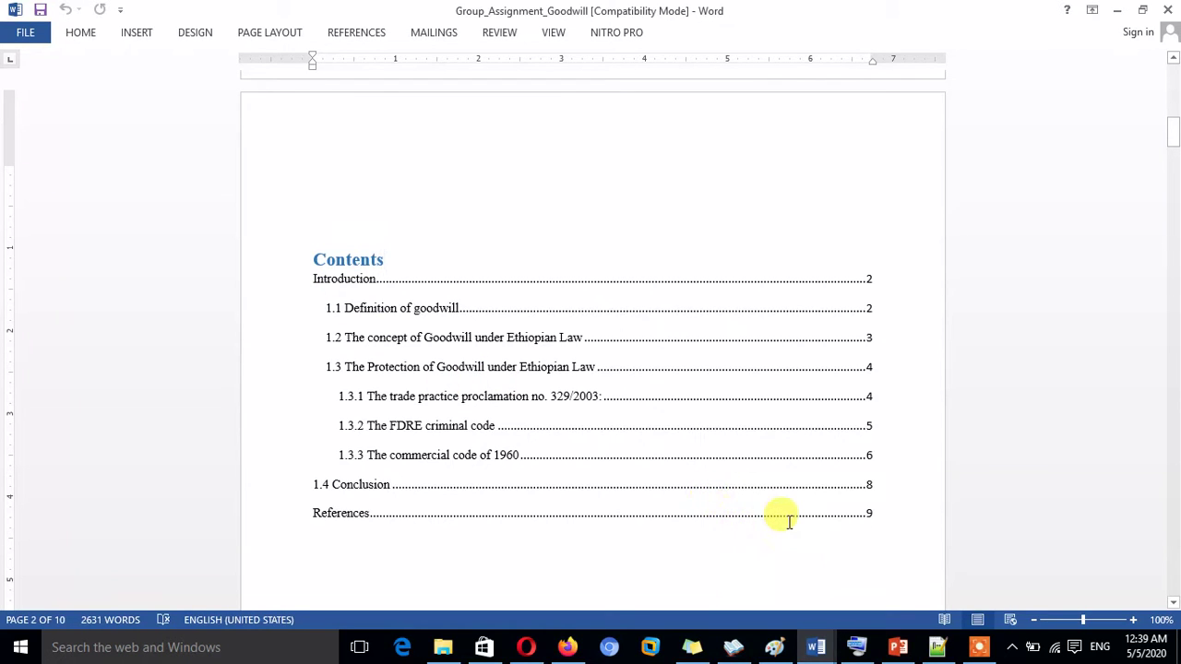
Step: Select the word Introduction within the Contents entries
{"action": "left_click", "coordinate": [332, 279]}
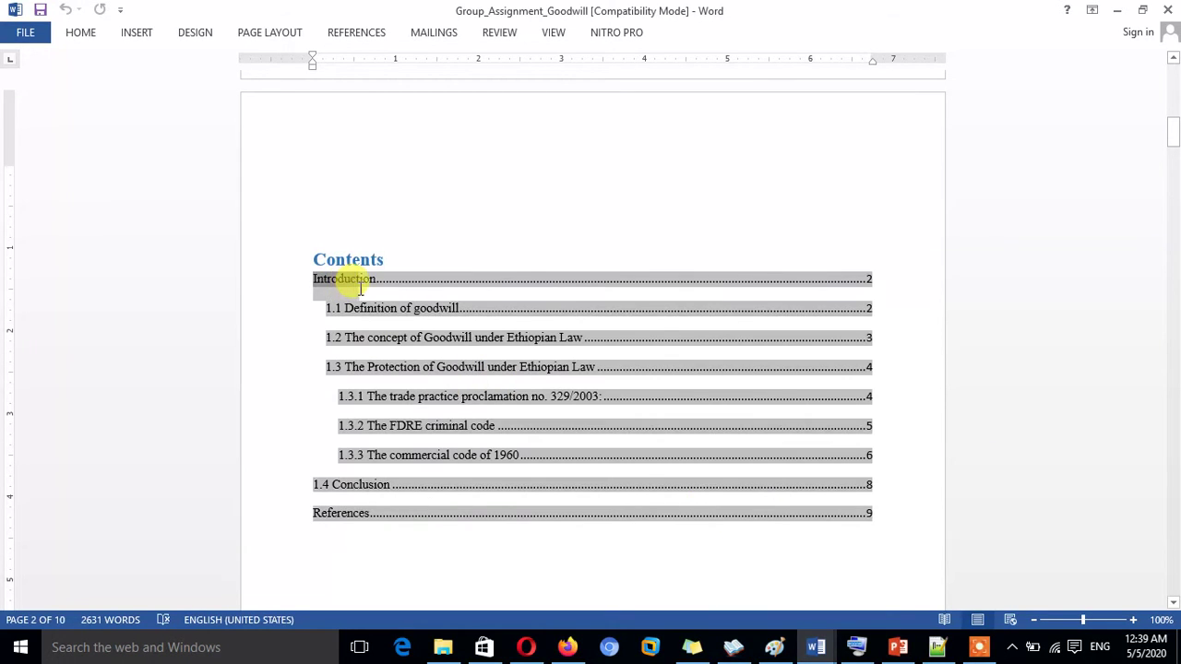
{"action": "left_click", "coordinate": [422, 526]}
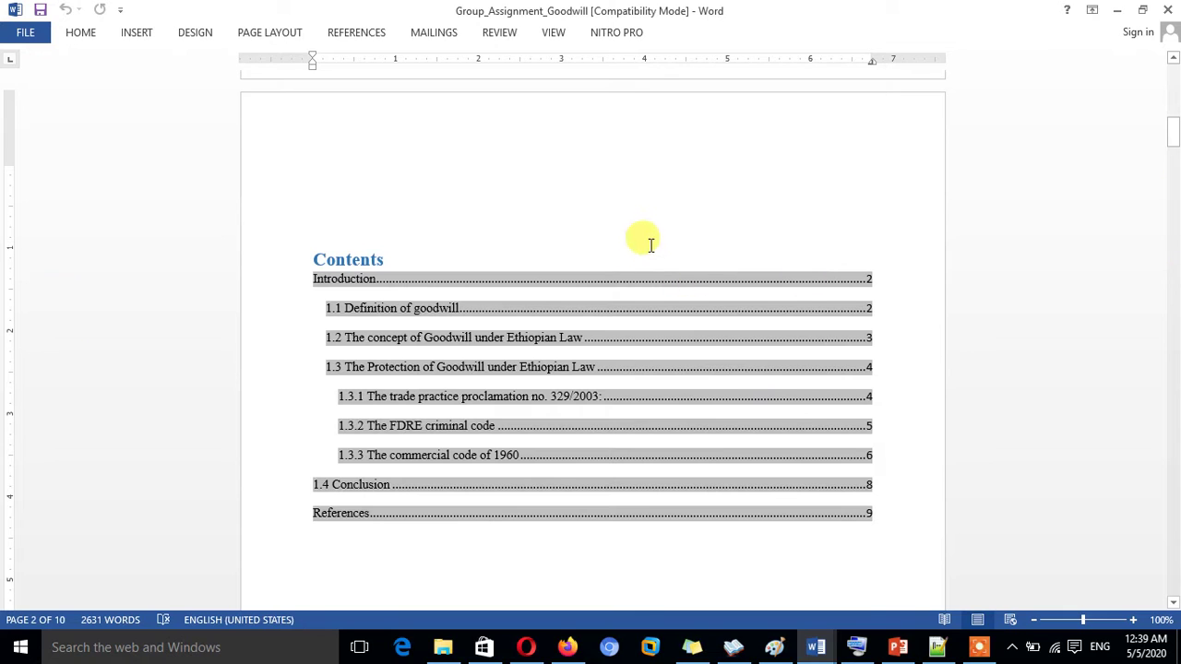
{"action": "left_click", "coordinate": [388, 266]}
{"action": "left_click", "coordinate": [314, 279]}
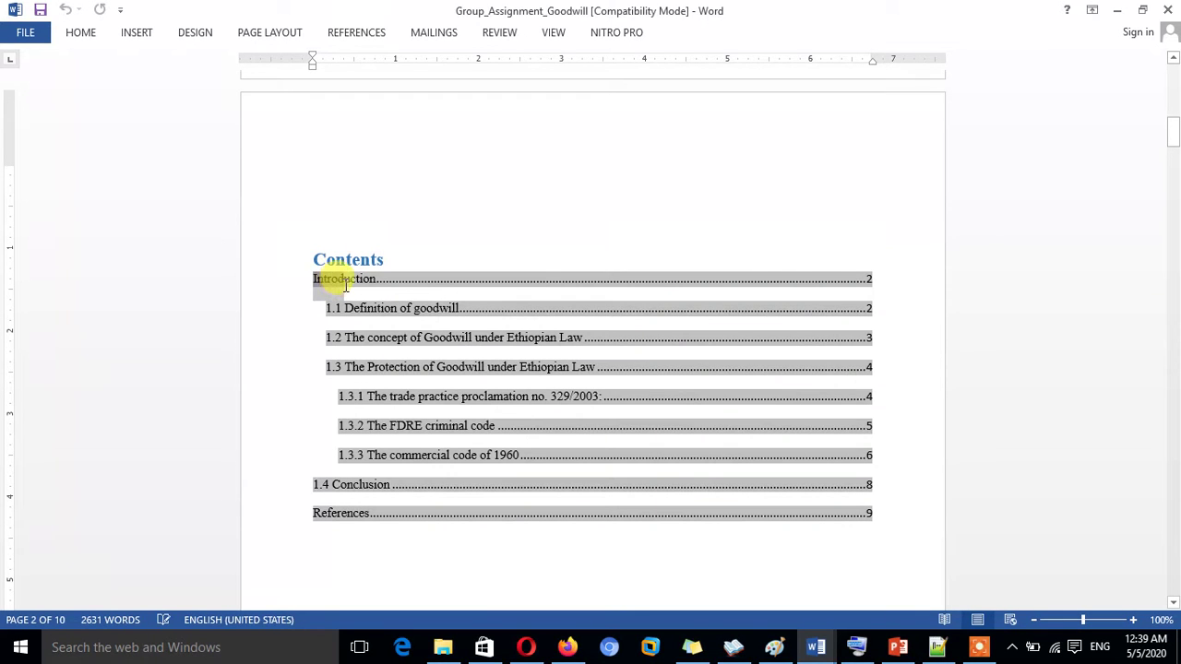
{"action": "mouse_move", "coordinate": [346, 286]}
{"action": "left_mouse_down"}
{"action": "mouse_move", "coordinate": [467, 319]}
{"action": "mouse_move", "coordinate": [383, 340]}
{"action": "left_mouse_up"}
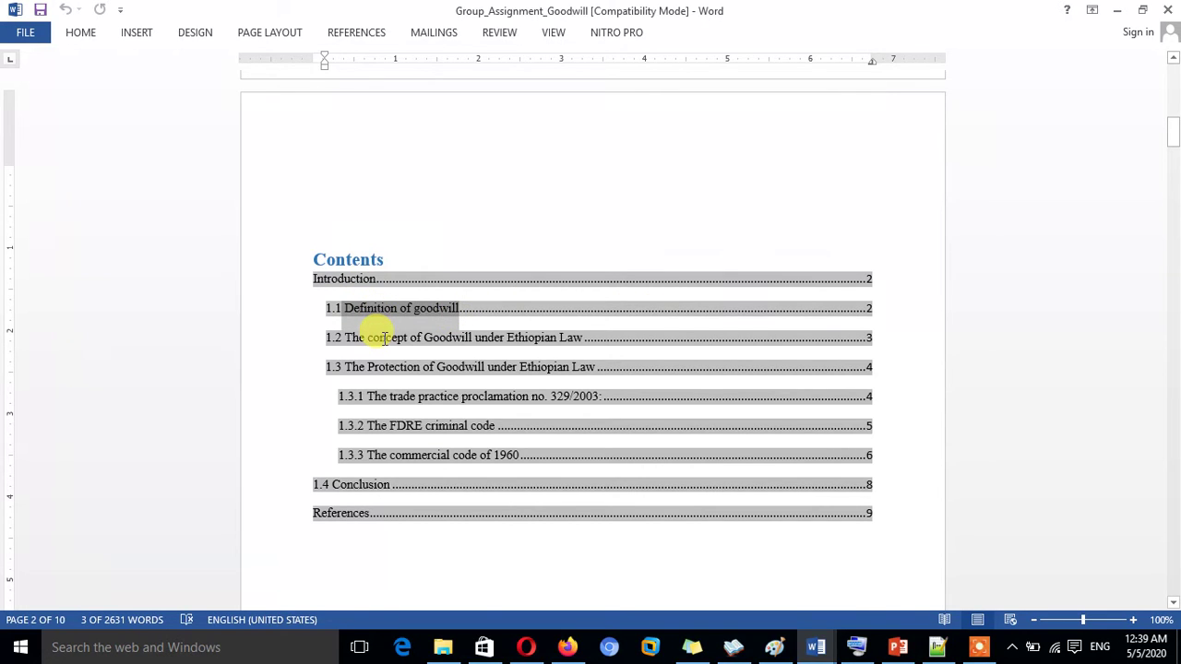
{"action": "left_click", "coordinate": [393, 338]}
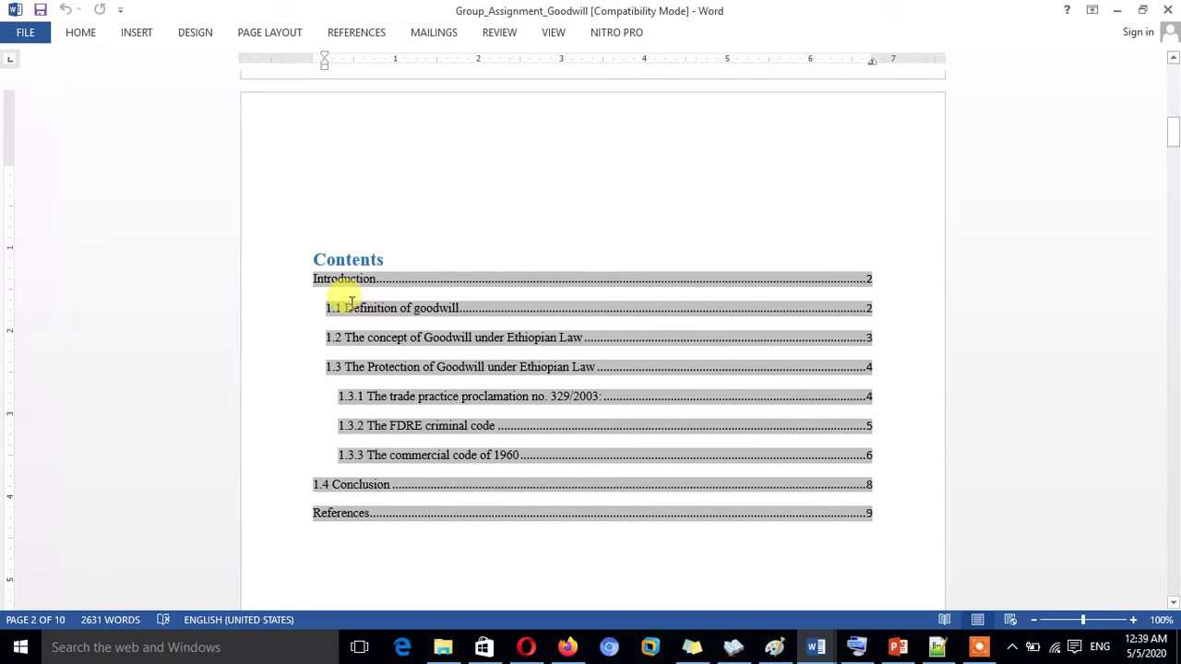
{"action": "left_click_drag", "start_coordinate": [352, 303], "coordinate": [459, 560]}
{"action": "left_click", "coordinate": [459, 560]}
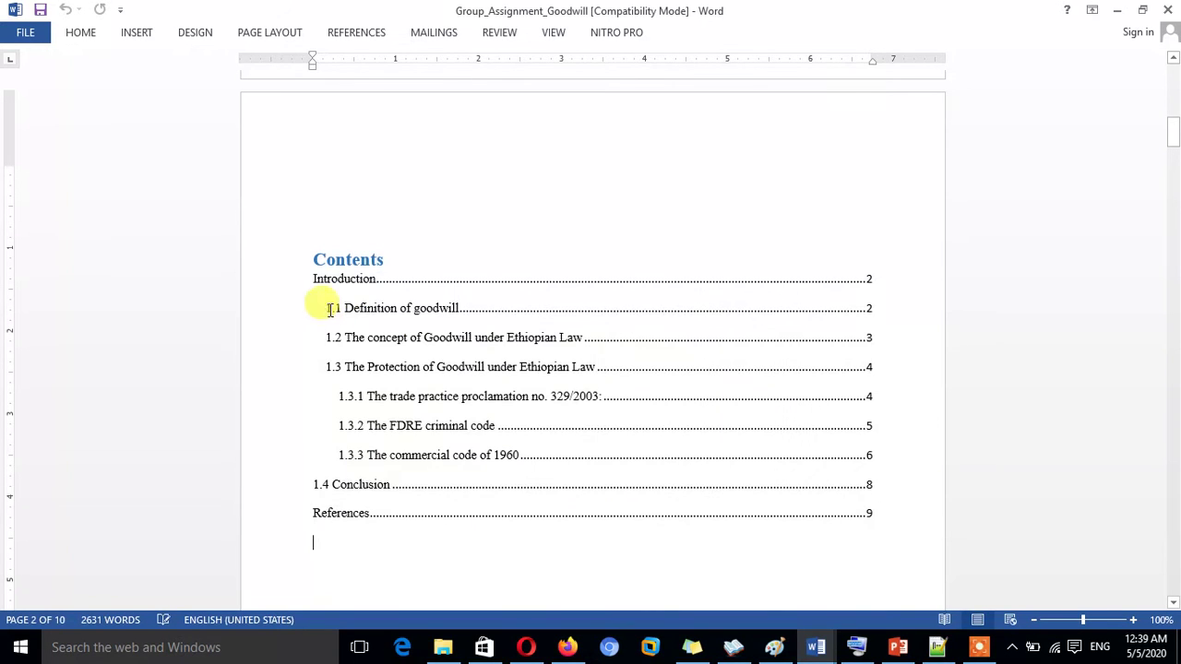
Step: Select the Introduction through 1.2 entry lines in the Contents list
{"action": "left_click_drag", "start_coordinate": [374, 284], "coordinate": [318, 286]}
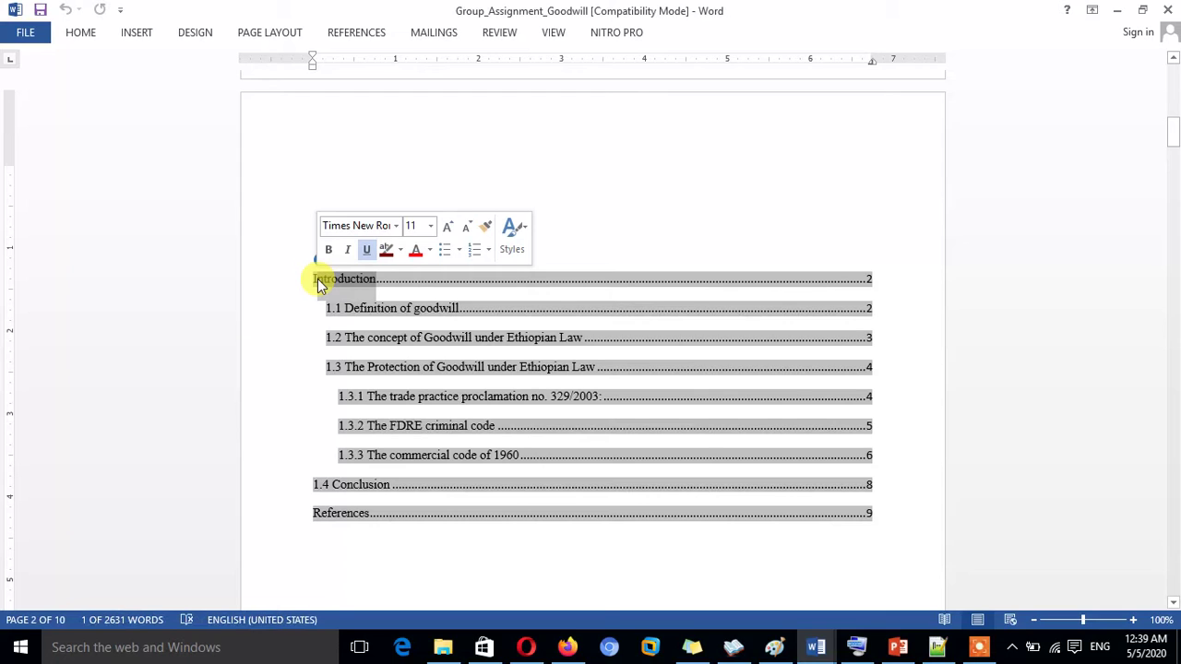
{"action": "left_click", "coordinate": [319, 284]}
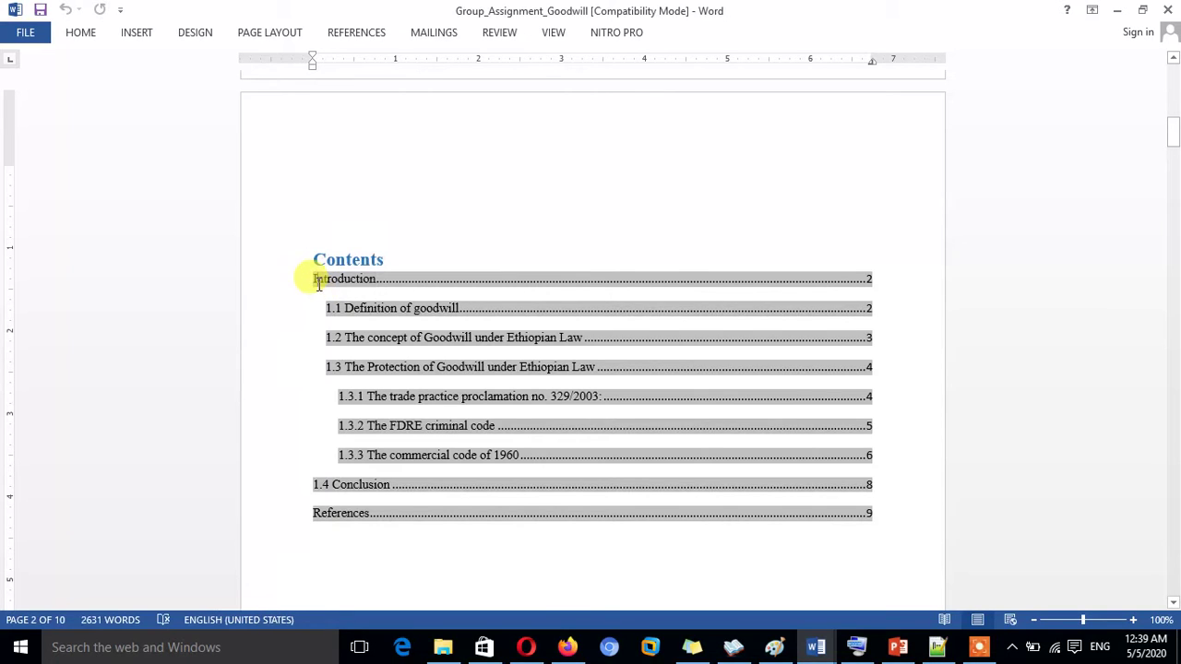
{"action": "left_click_drag", "start_coordinate": [334, 284], "coordinate": [371, 287]}
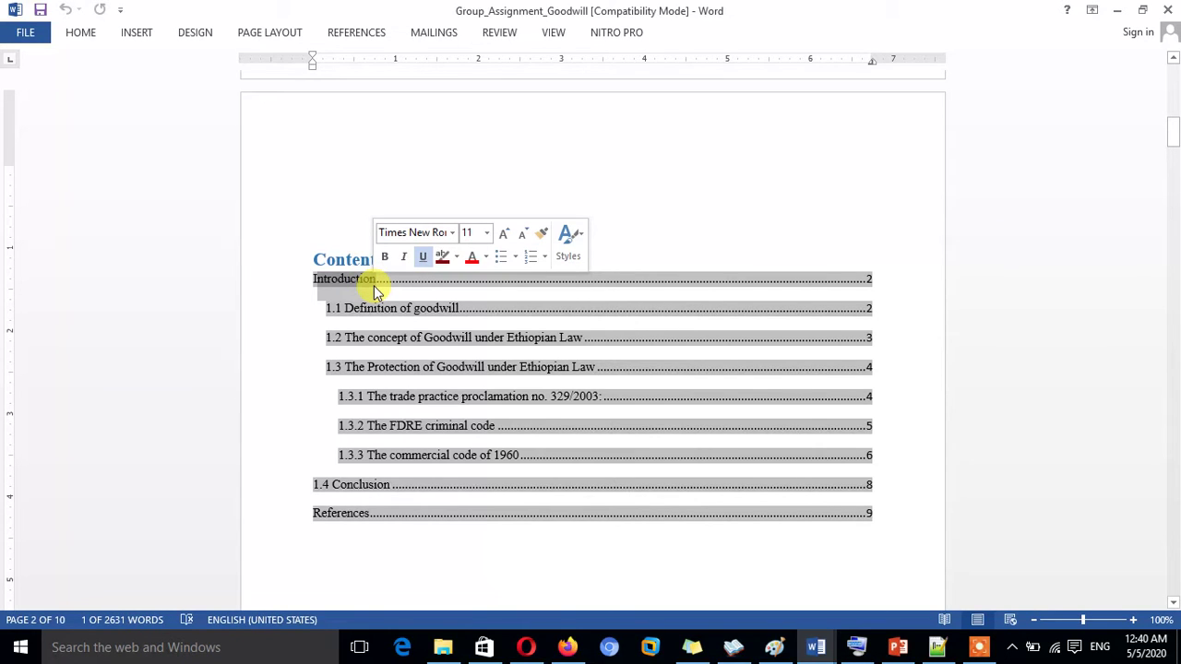
{"action": "left_click", "coordinate": [358, 299]}
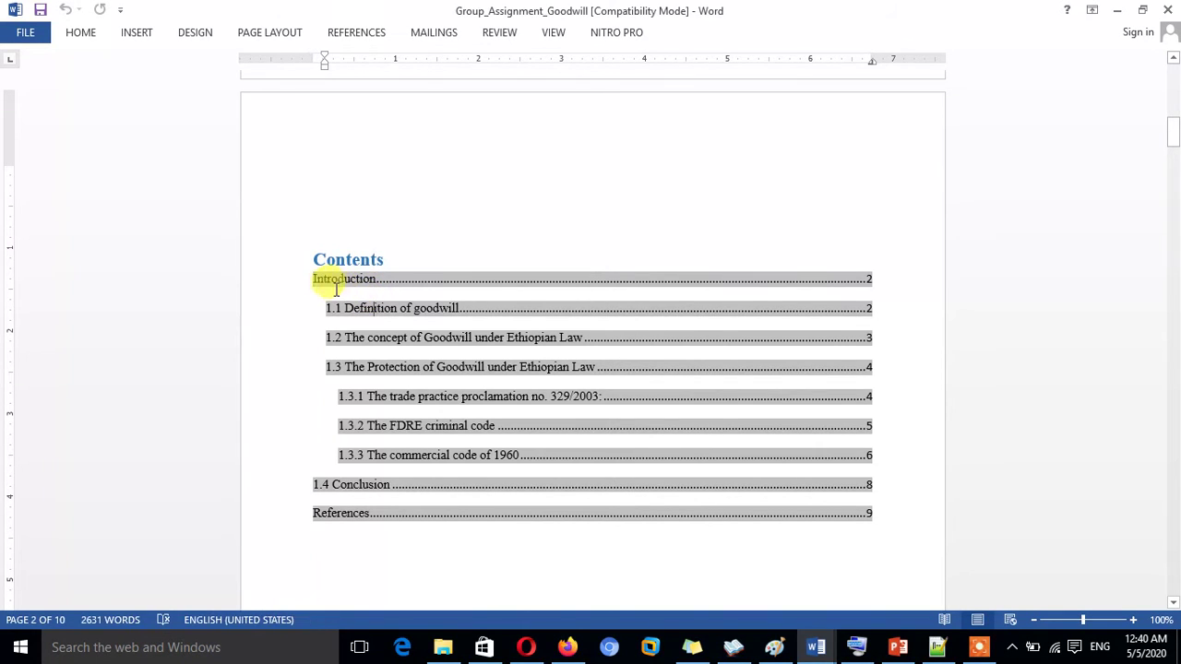
{"action": "mouse_move", "coordinate": [314, 279]}
{"action": "left_mouse_down"}
{"action": "mouse_move", "coordinate": [374, 280]}
{"action": "mouse_move", "coordinate": [444, 313]}
{"action": "left_mouse_up"}
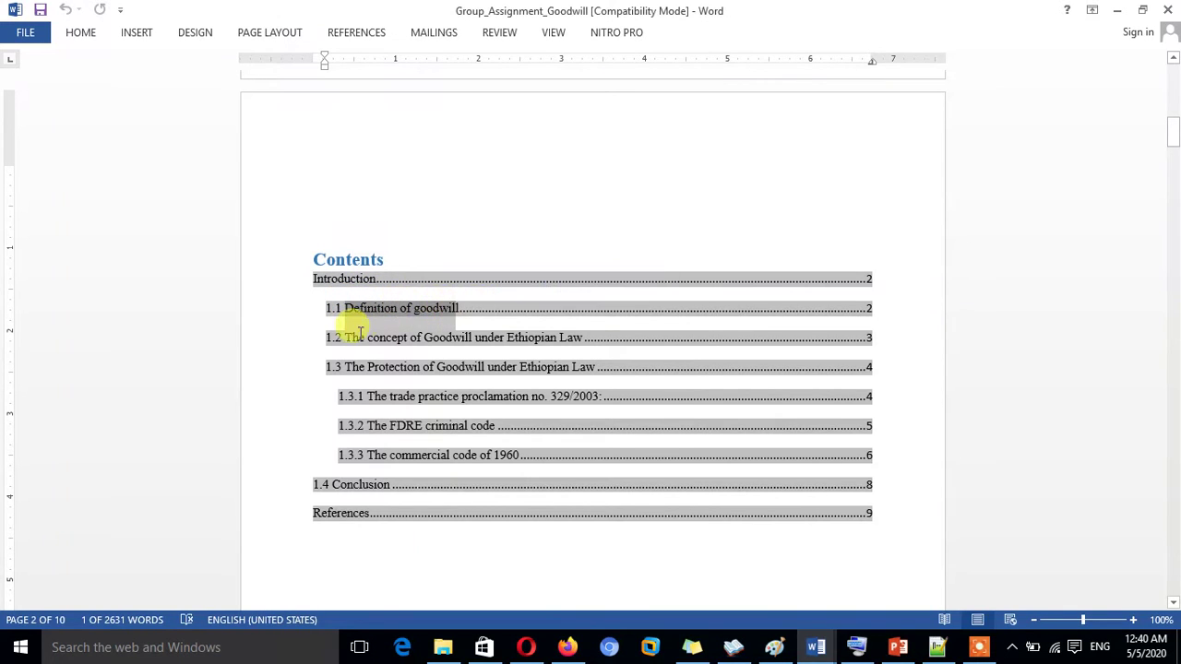
{"action": "left_click_drag", "start_coordinate": [342, 323], "coordinate": [449, 350]}
{"action": "left_click", "coordinate": [450, 351]}
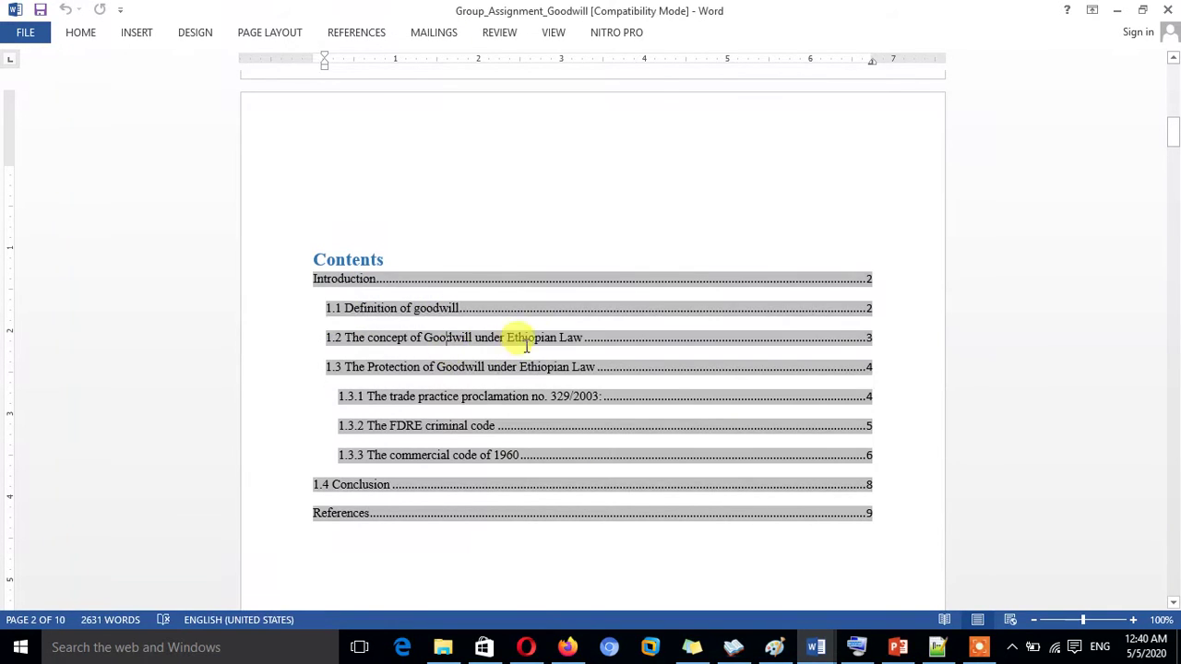
{"action": "left_click_drag", "start_coordinate": [574, 338], "coordinate": [356, 337]}
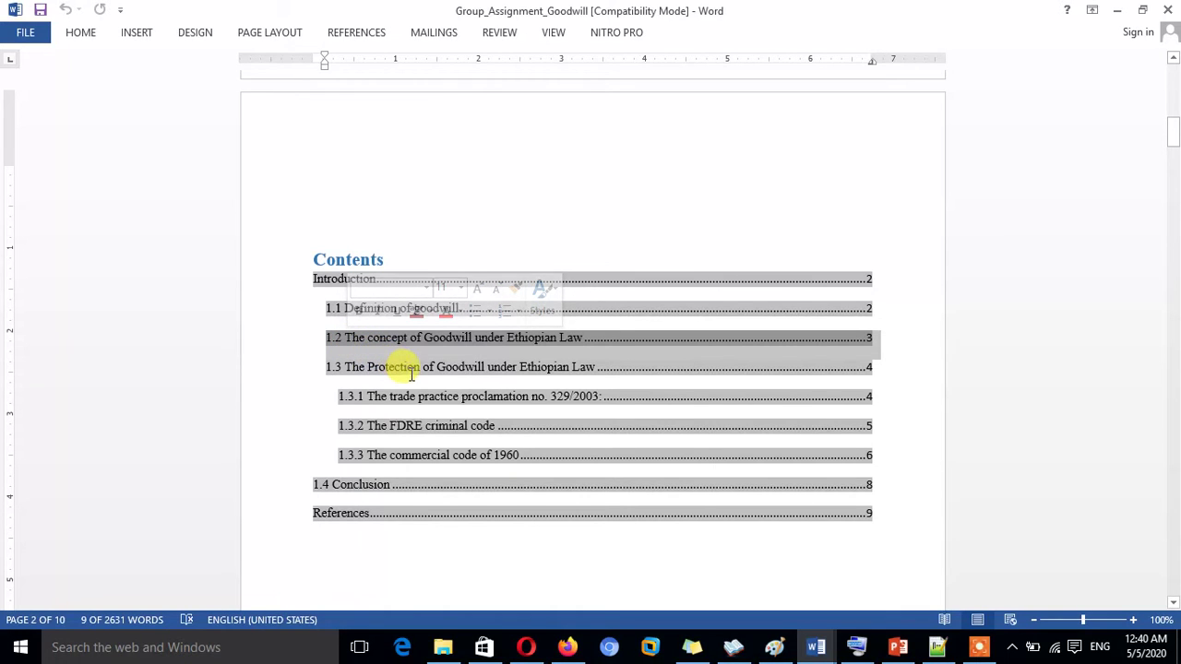
{"action": "left_click", "coordinate": [414, 545]}
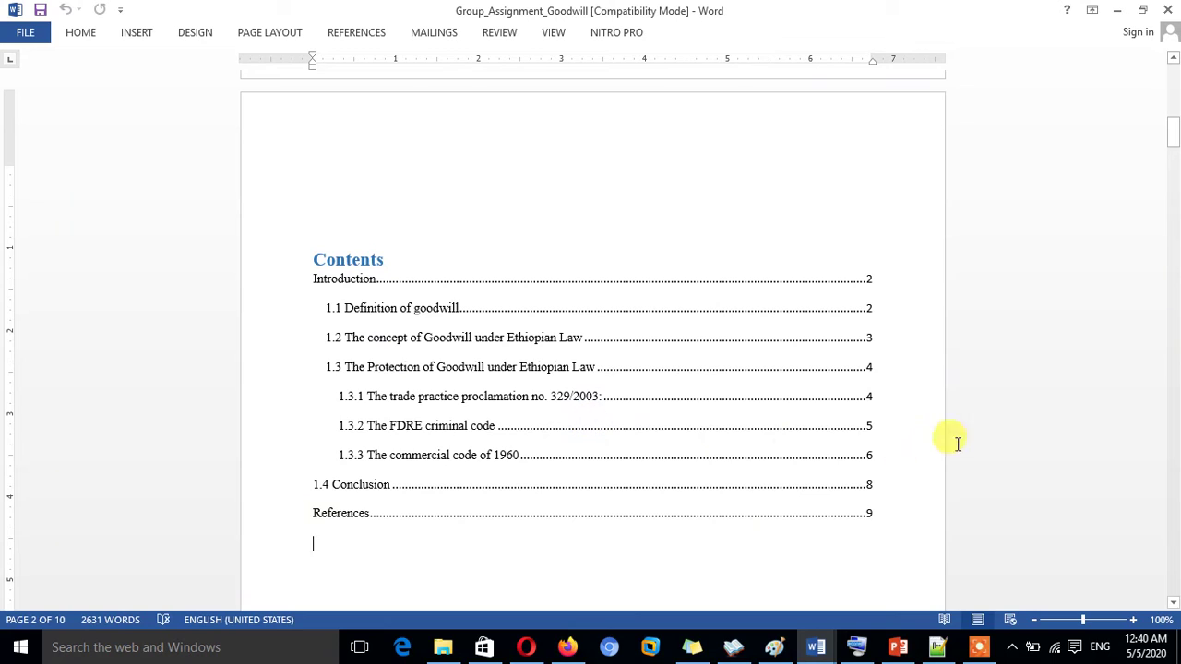
Step: Scroll to page 3 and select the full Introduction heading in the body
{"action": "left_click_drag", "start_coordinate": [1174, 136], "coordinate": [1171, 180]}
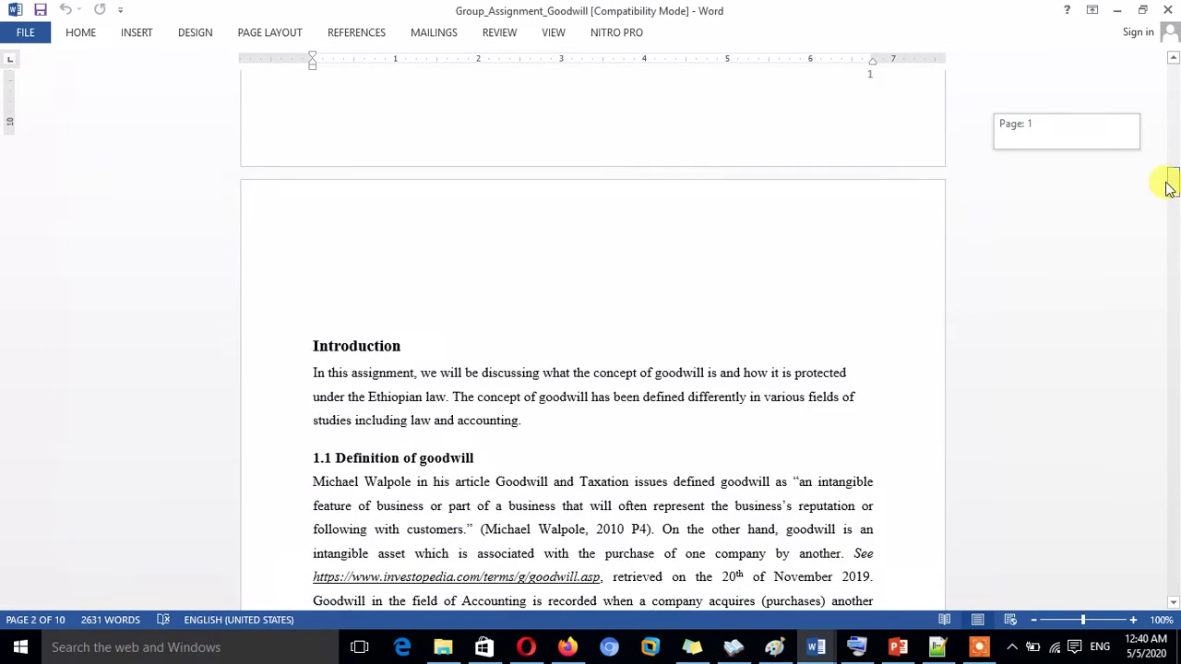
{"action": "left_click_drag", "start_coordinate": [1172, 180], "coordinate": [1170, 189]}
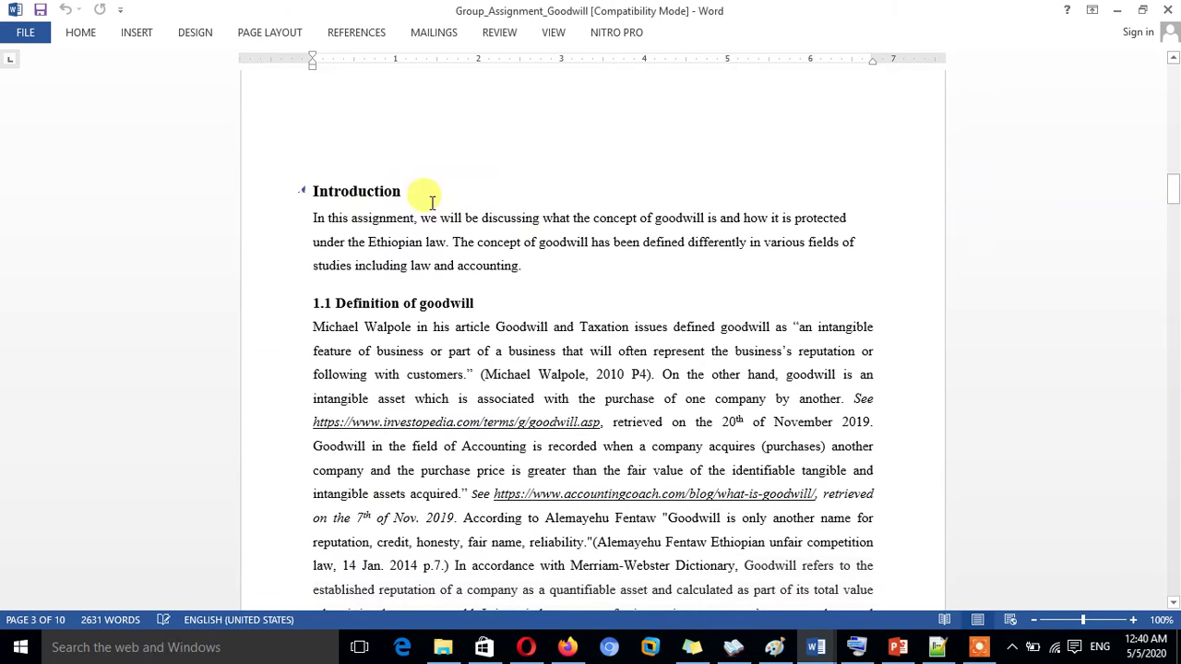
{"action": "left_click_drag", "start_coordinate": [401, 191], "coordinate": [318, 197]}
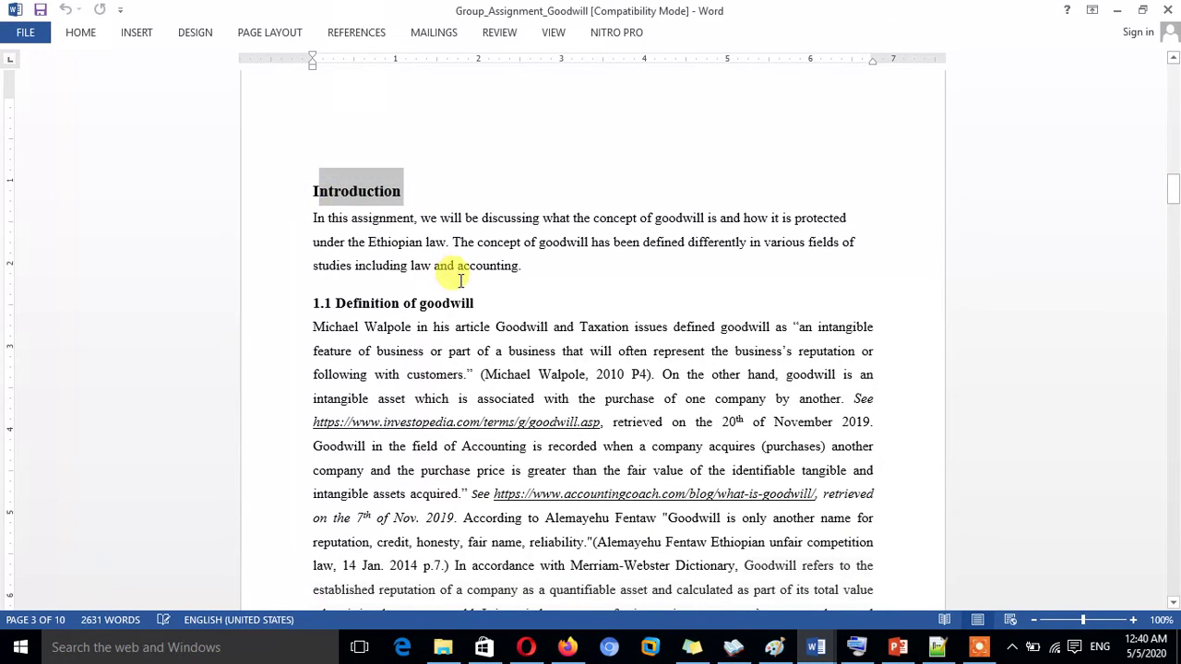
{"action": "left_click_drag", "start_coordinate": [474, 304], "coordinate": [334, 302]}
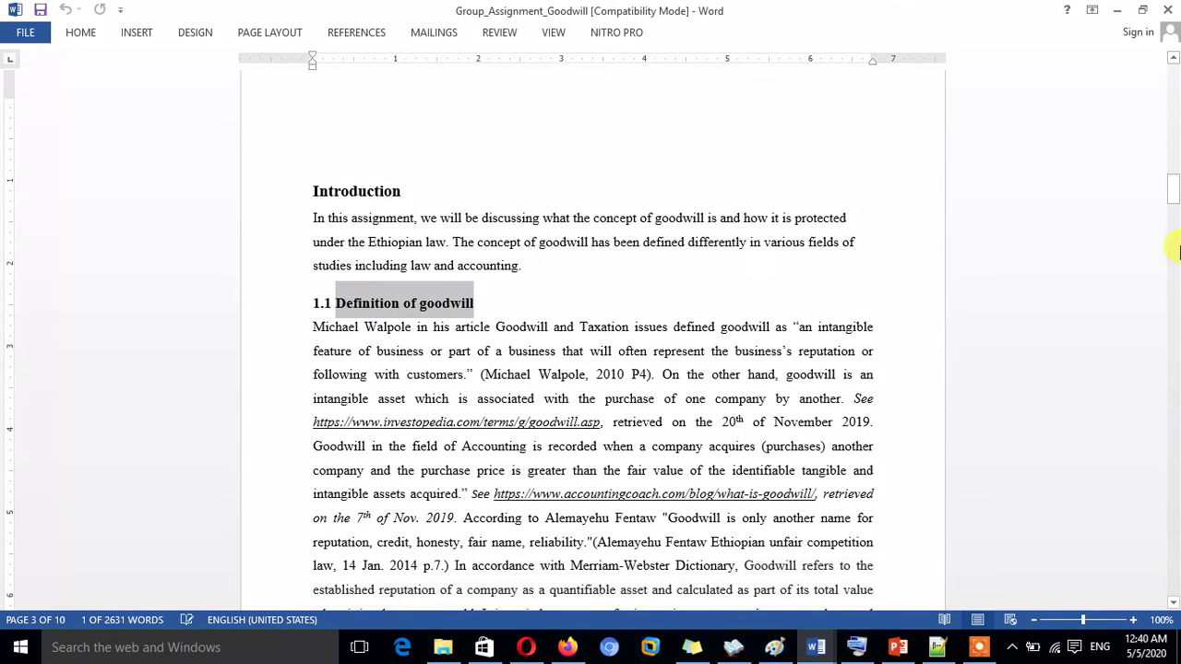
{"action": "left_click_drag", "start_coordinate": [1173, 172], "coordinate": [1166, 182]}
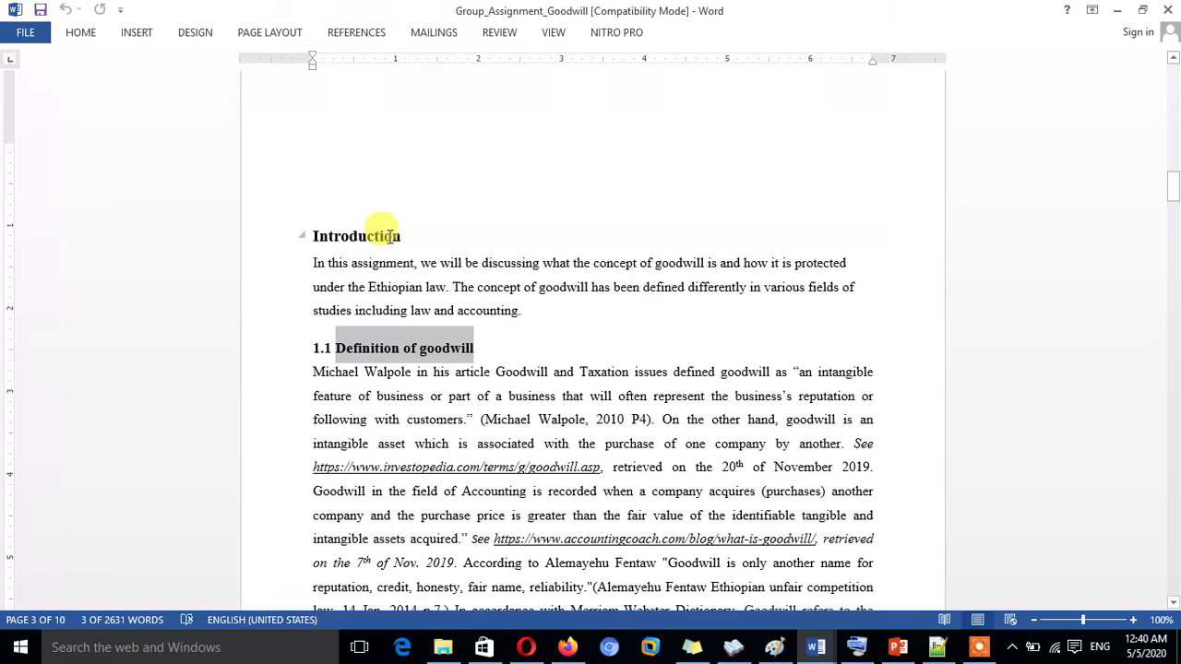
{"action": "left_click_drag", "start_coordinate": [403, 236], "coordinate": [329, 242]}
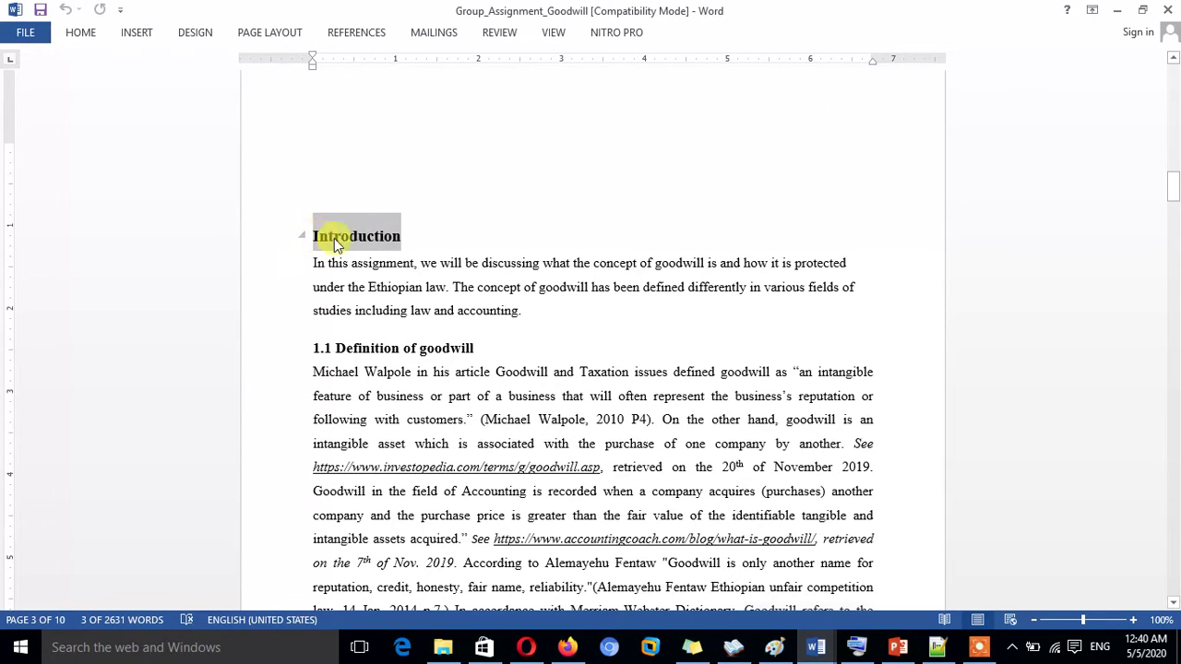
{"action": "left_click", "coordinate": [409, 238]}
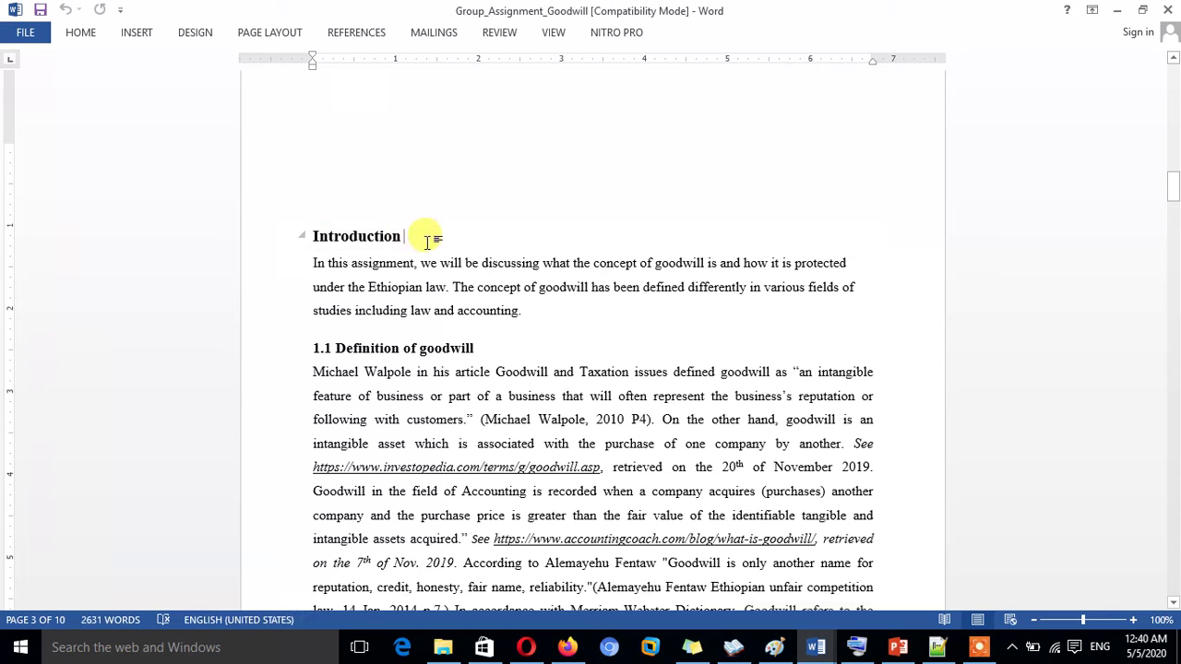
{"action": "left_click_drag", "start_coordinate": [411, 237], "coordinate": [314, 241]}
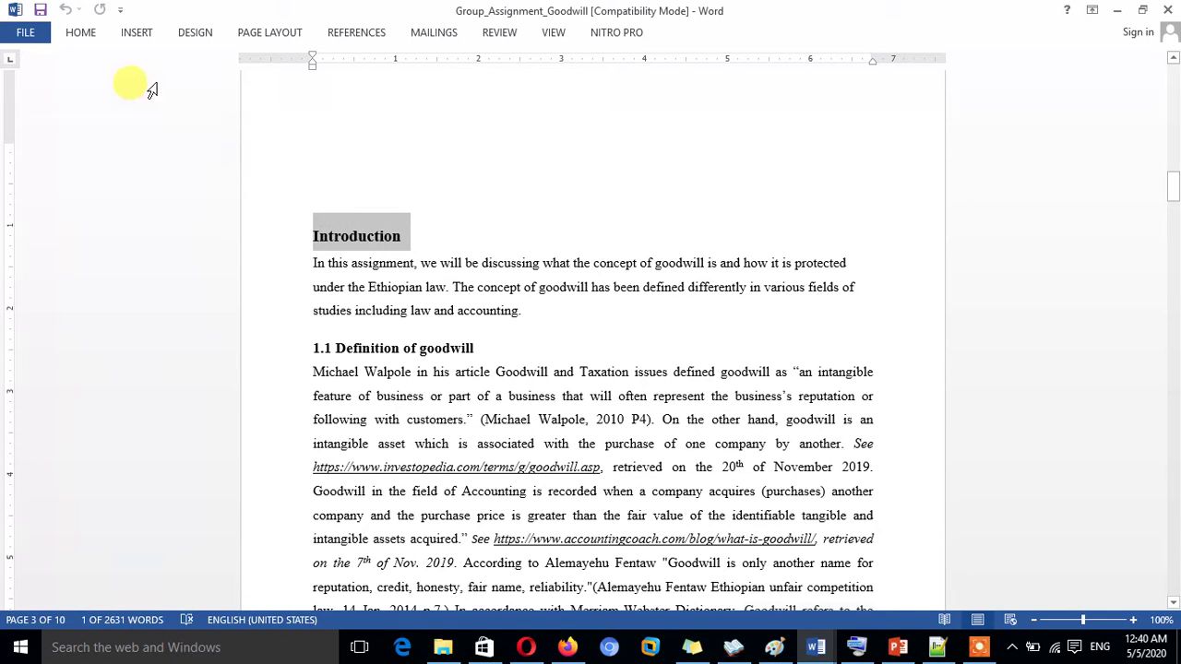
Step: Apply Heading 1 to the Introduction and 1.1 Definition of goodwill headings
{"action": "left_click", "coordinate": [89, 39]}
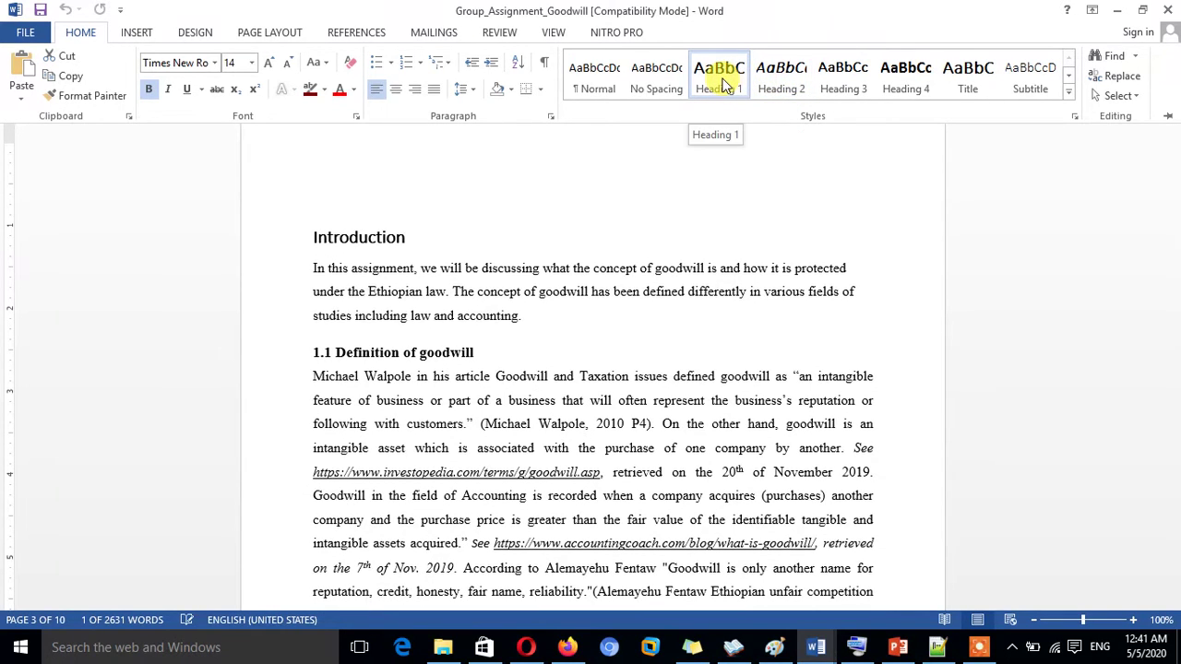
{"action": "left_click", "coordinate": [724, 85]}
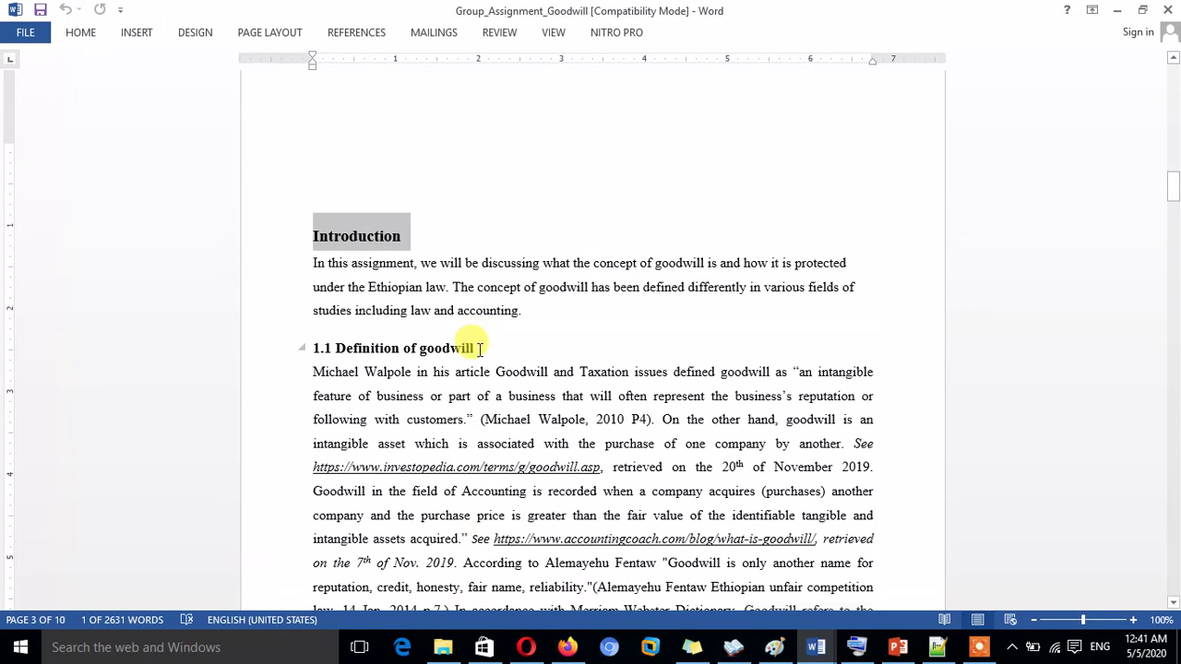
{"action": "left_click_drag", "start_coordinate": [480, 349], "coordinate": [388, 356]}
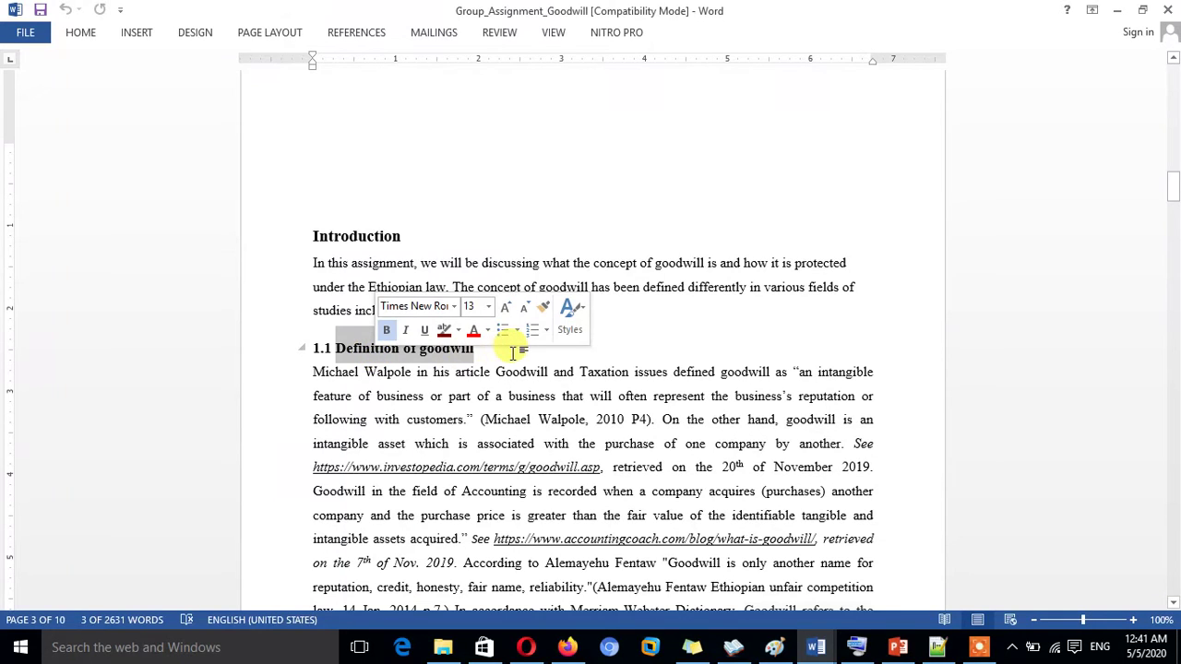
{"action": "left_click", "coordinate": [87, 35]}
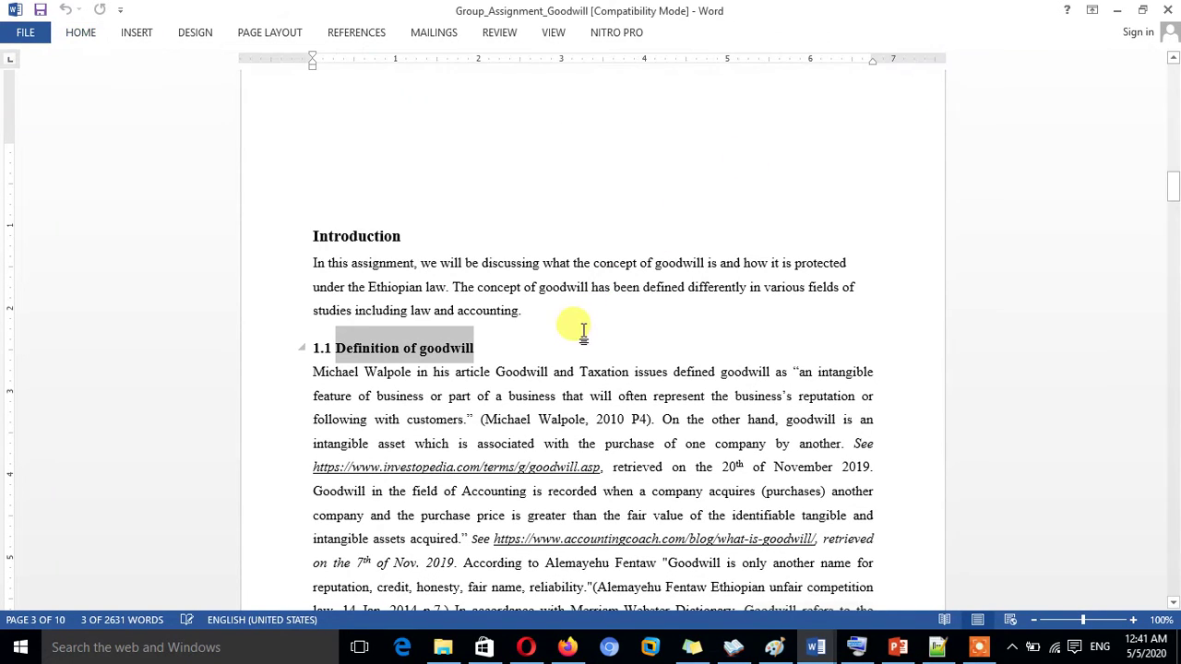
{"action": "left_click", "coordinate": [82, 32]}
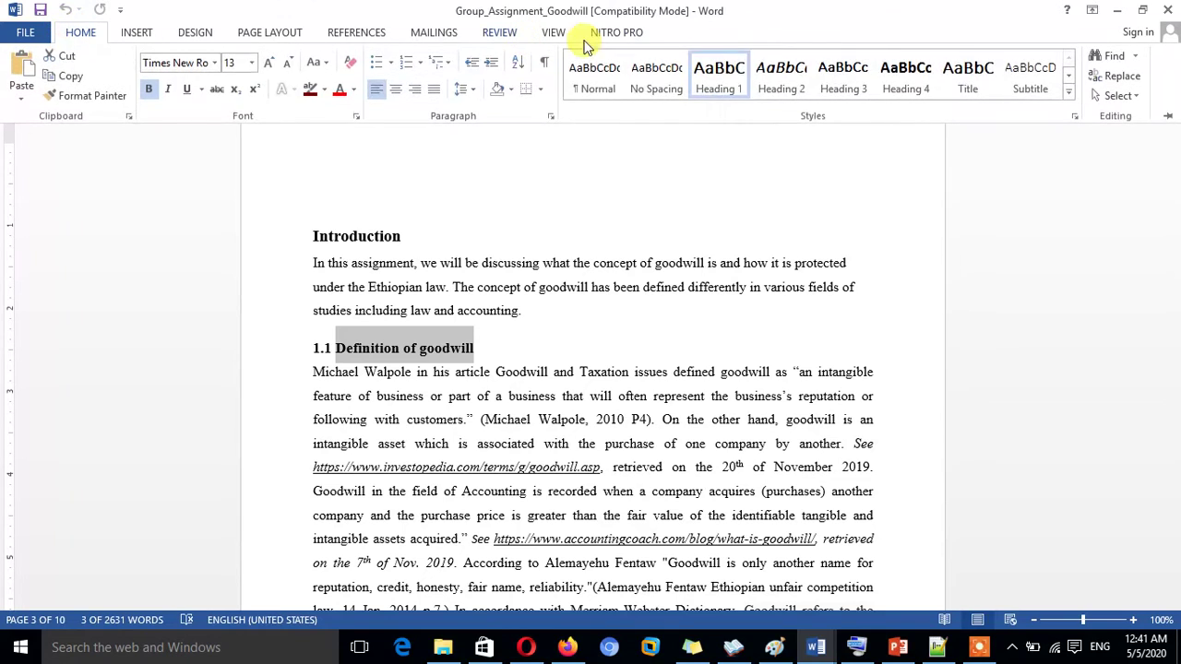
{"action": "left_click", "coordinate": [715, 78]}
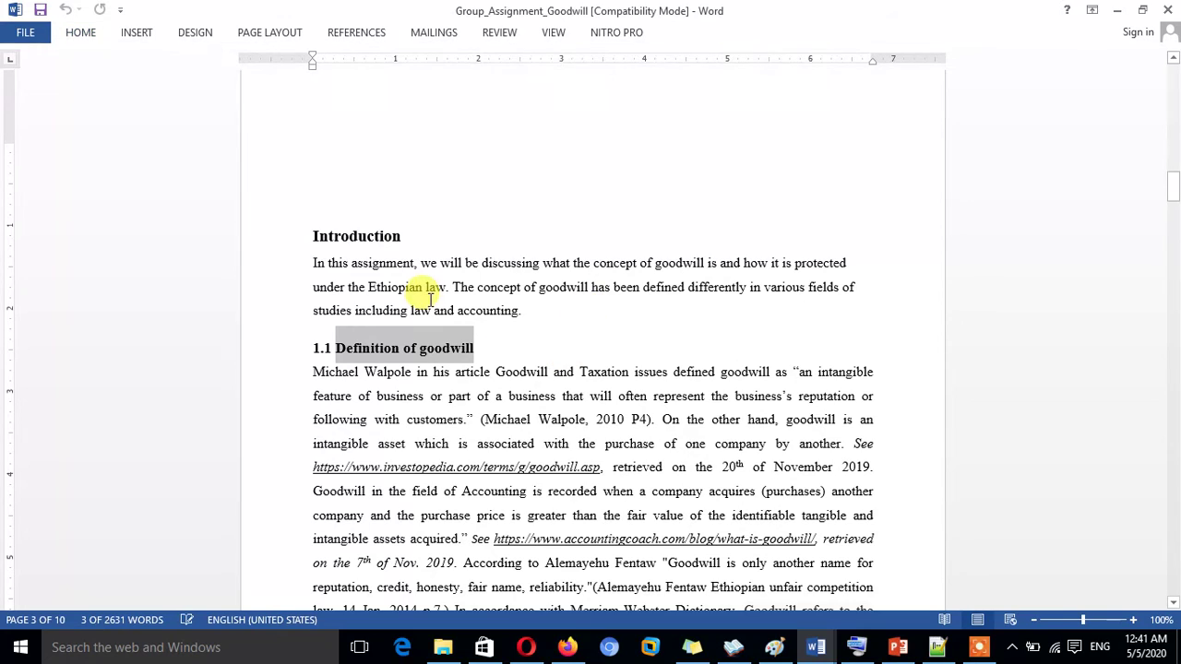
Step: Style the 1.2 The concept of Goodwill under Ethiopian Law heading as Heading 2
{"action": "left_click", "coordinate": [398, 238]}
{"action": "left_click_drag", "start_coordinate": [406, 237], "coordinate": [287, 244]}
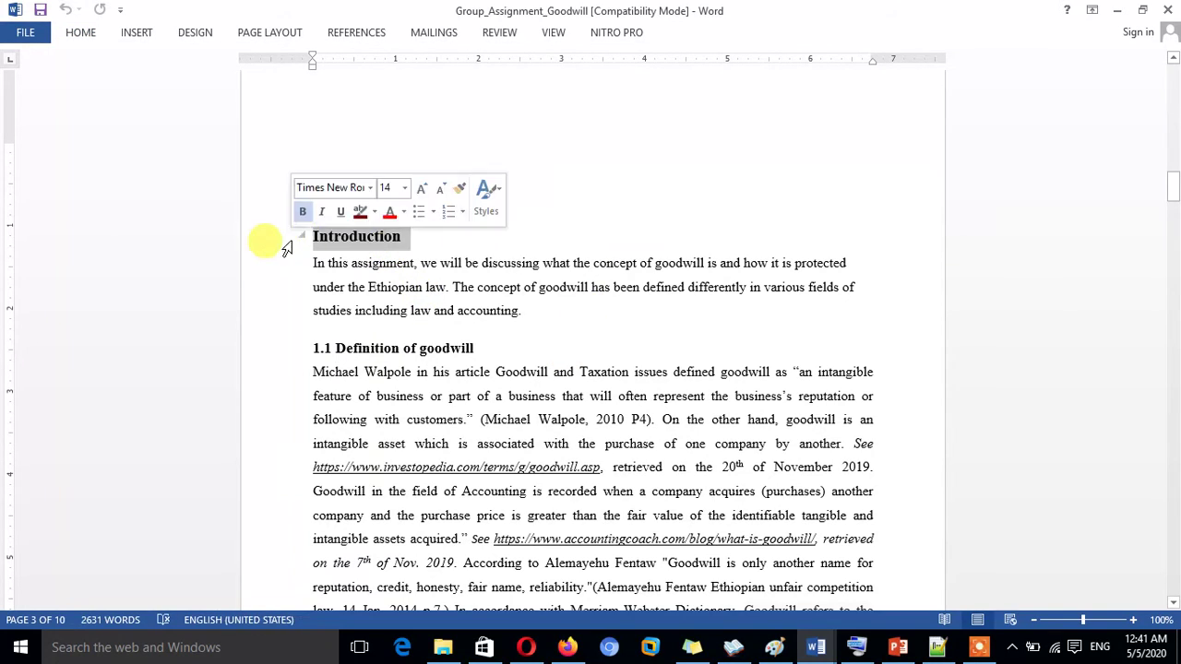
{"action": "left_click_drag", "start_coordinate": [1175, 196], "coordinate": [1164, 251]}
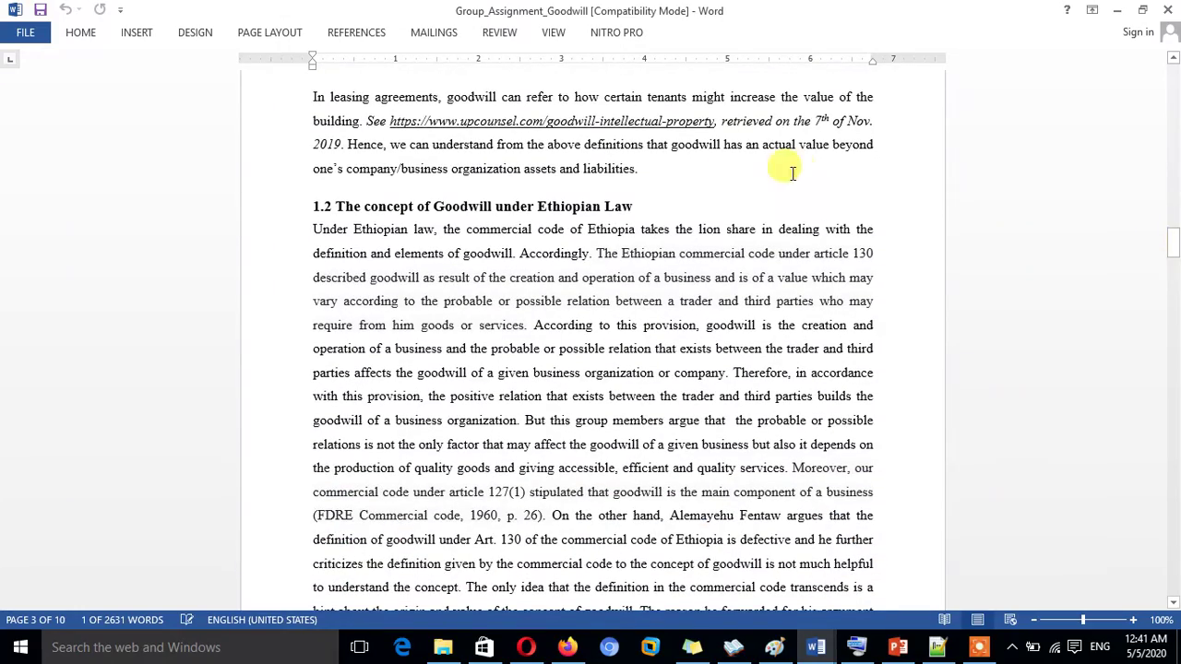
{"action": "left_click_drag", "start_coordinate": [635, 206], "coordinate": [336, 205]}
{"action": "left_click", "coordinate": [80, 33]}
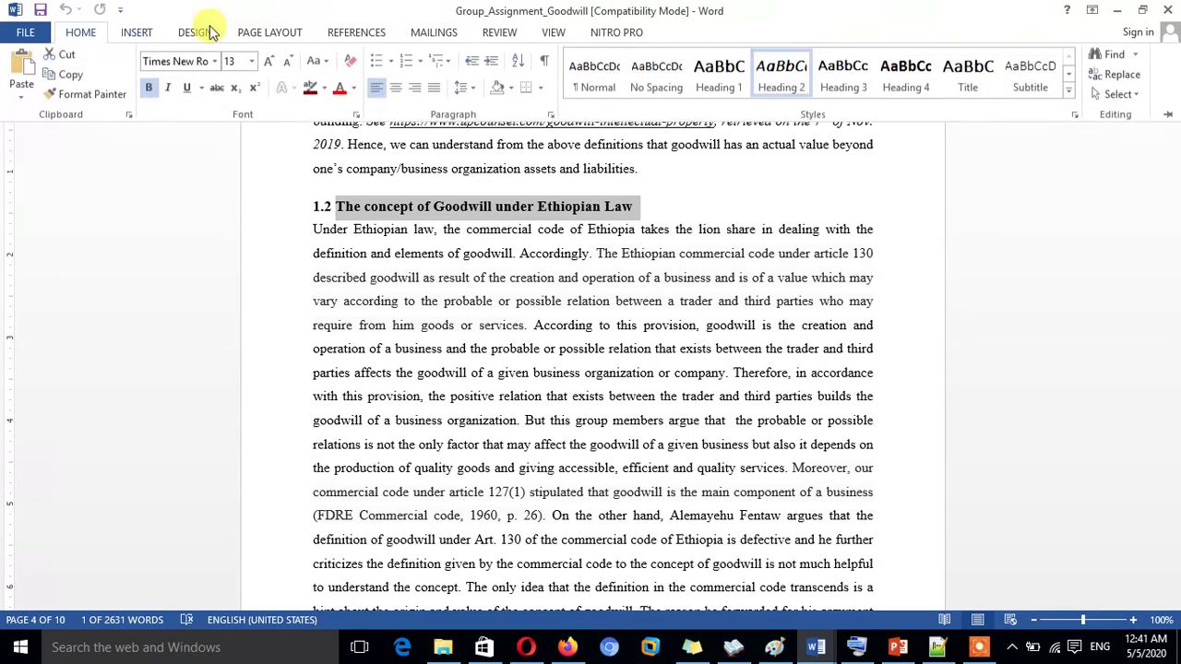
{"action": "left_click", "coordinate": [737, 77]}
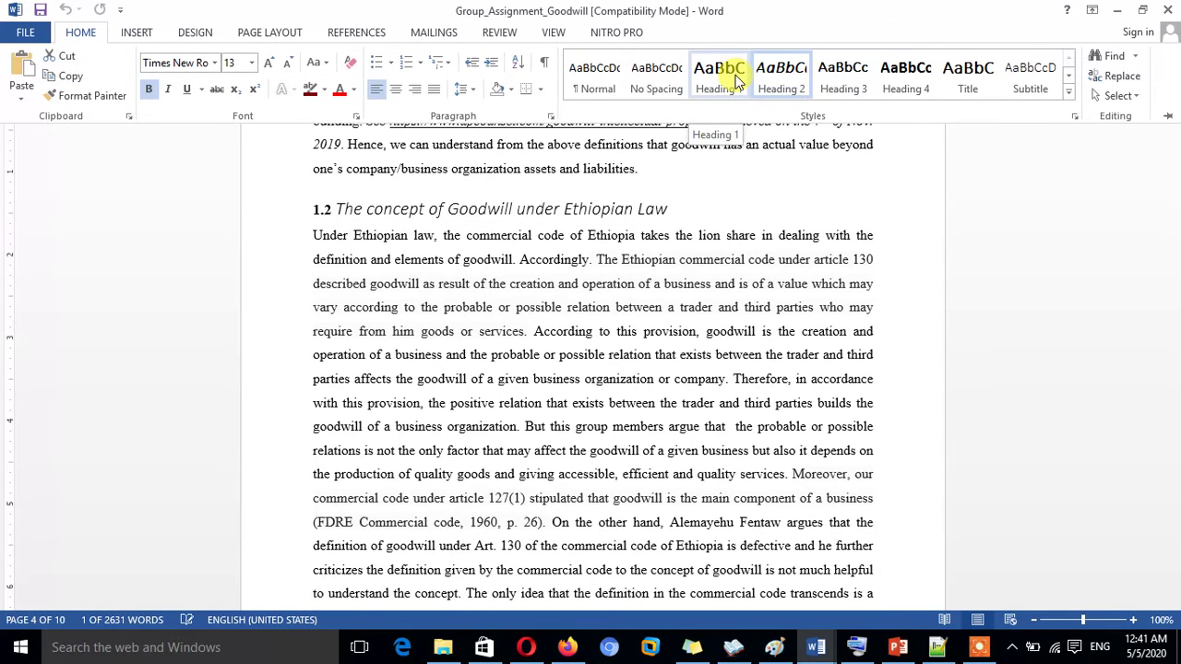
{"action": "left_click", "coordinate": [786, 83]}
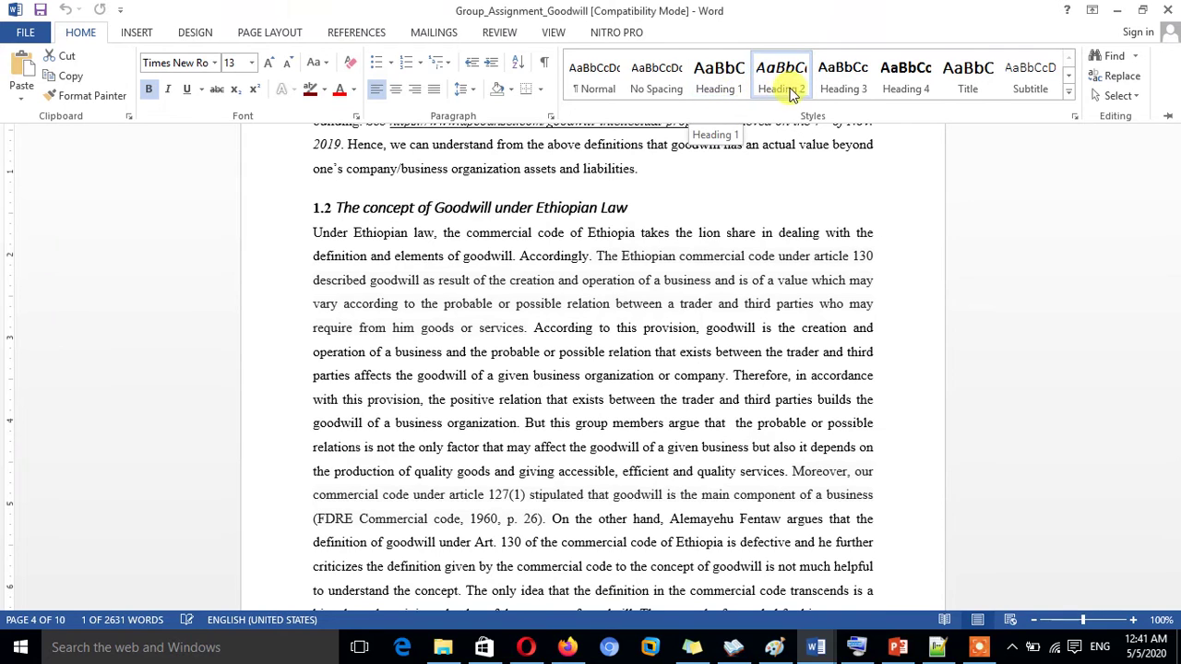
{"action": "left_click", "coordinate": [794, 92]}
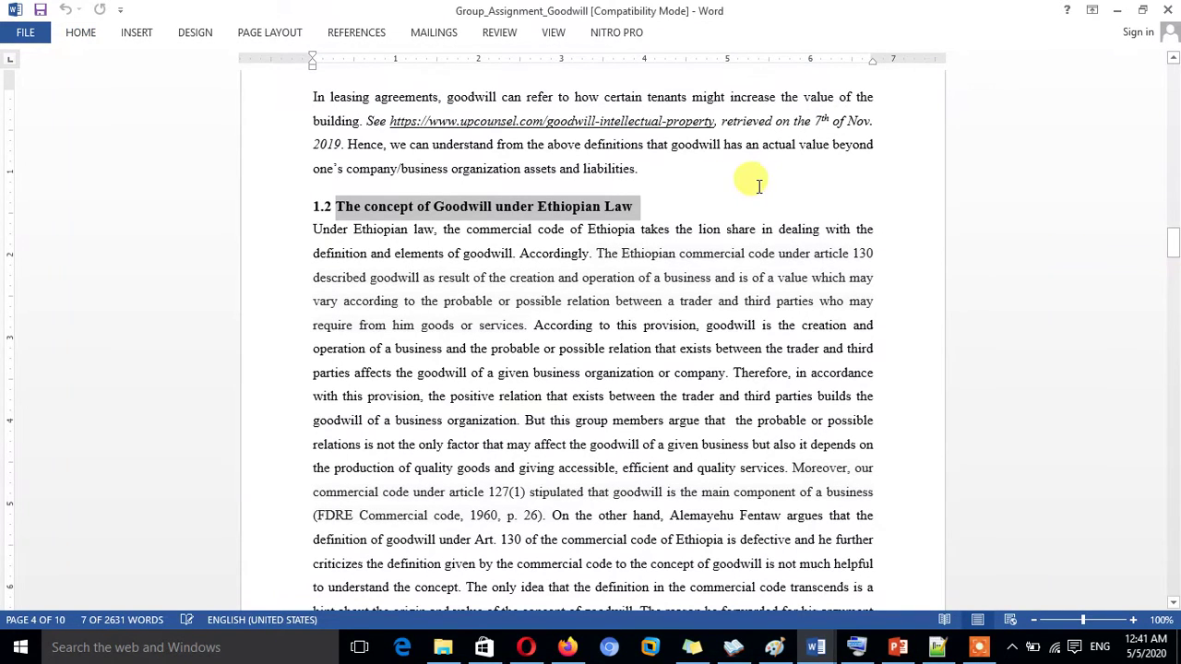
Step: Scroll back to page 2 and place the cursor on the empty line above Contents
{"action": "left_click", "coordinate": [751, 177]}
{"action": "left_click_drag", "start_coordinate": [1174, 238], "coordinate": [1172, 140]}
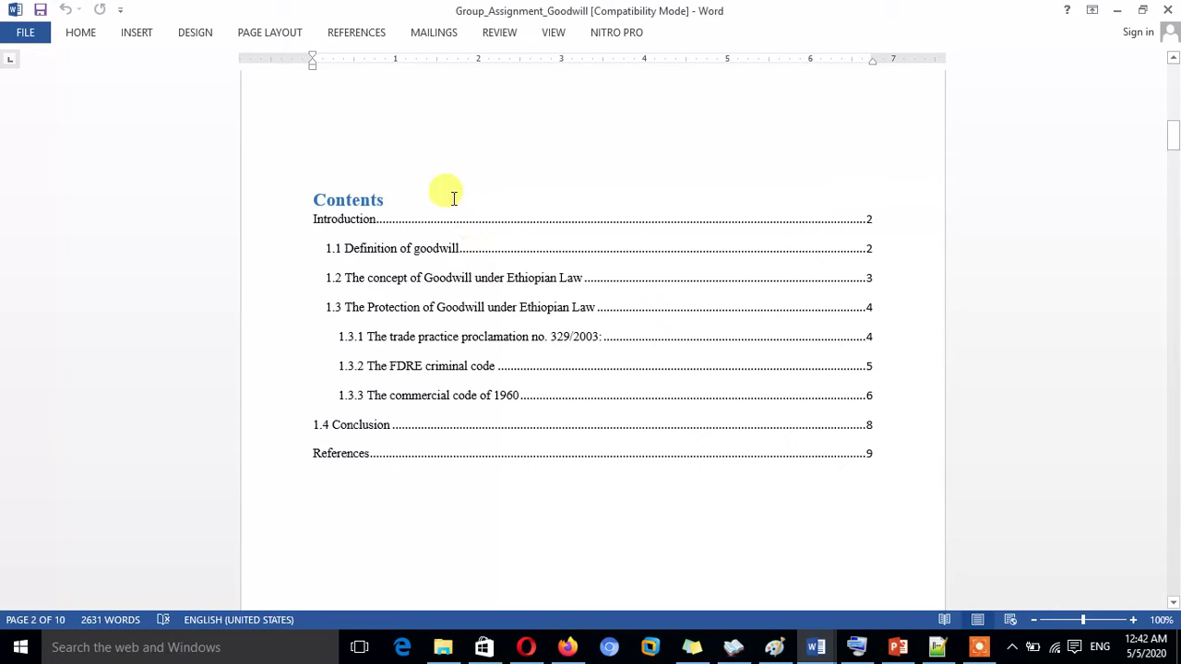
{"action": "left_click", "coordinate": [374, 152]}
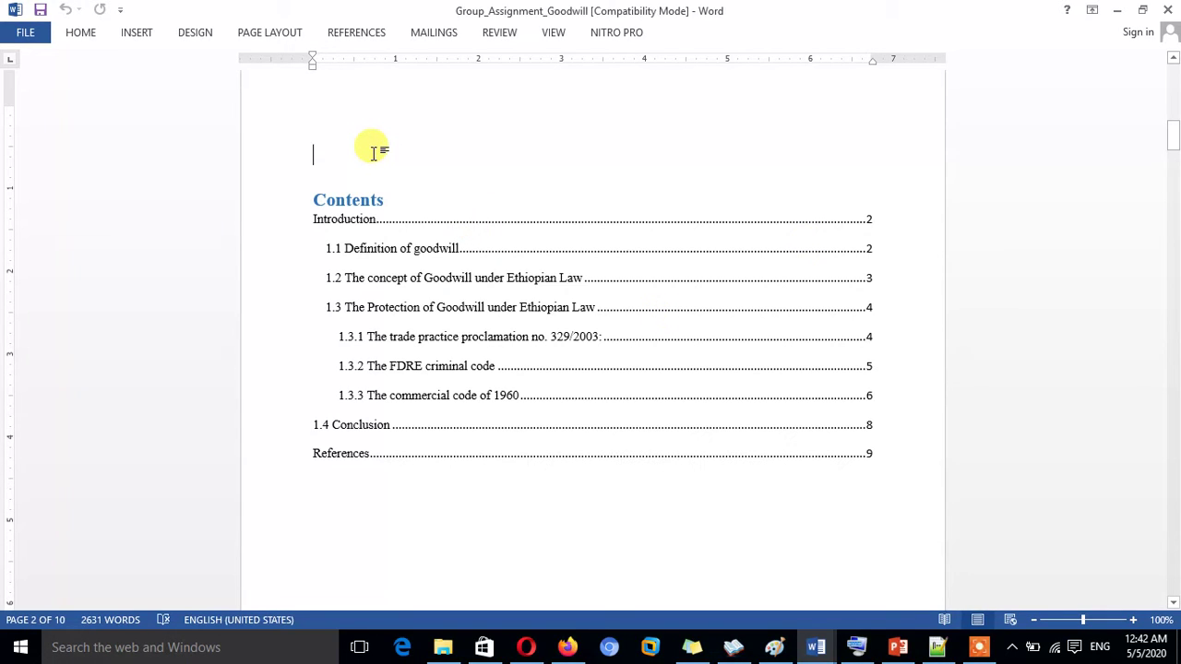
Step: Insert an Automatic Table 1 table of contents above the old Contents list
{"action": "left_click", "coordinate": [377, 34]}
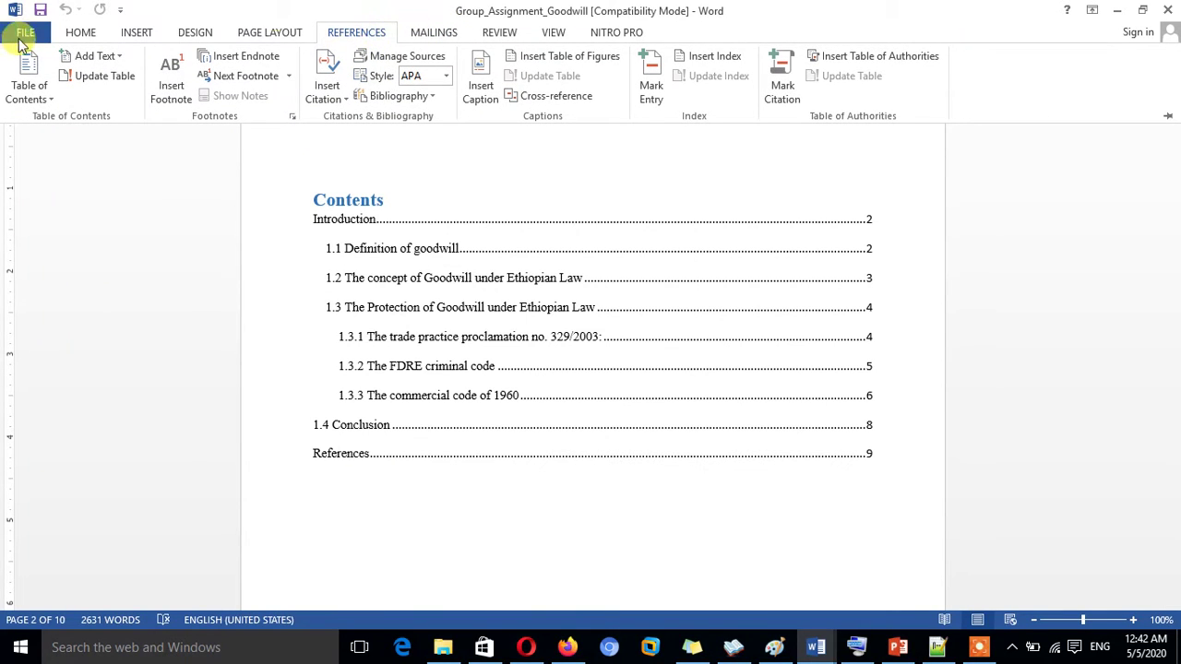
{"action": "left_click", "coordinate": [47, 92]}
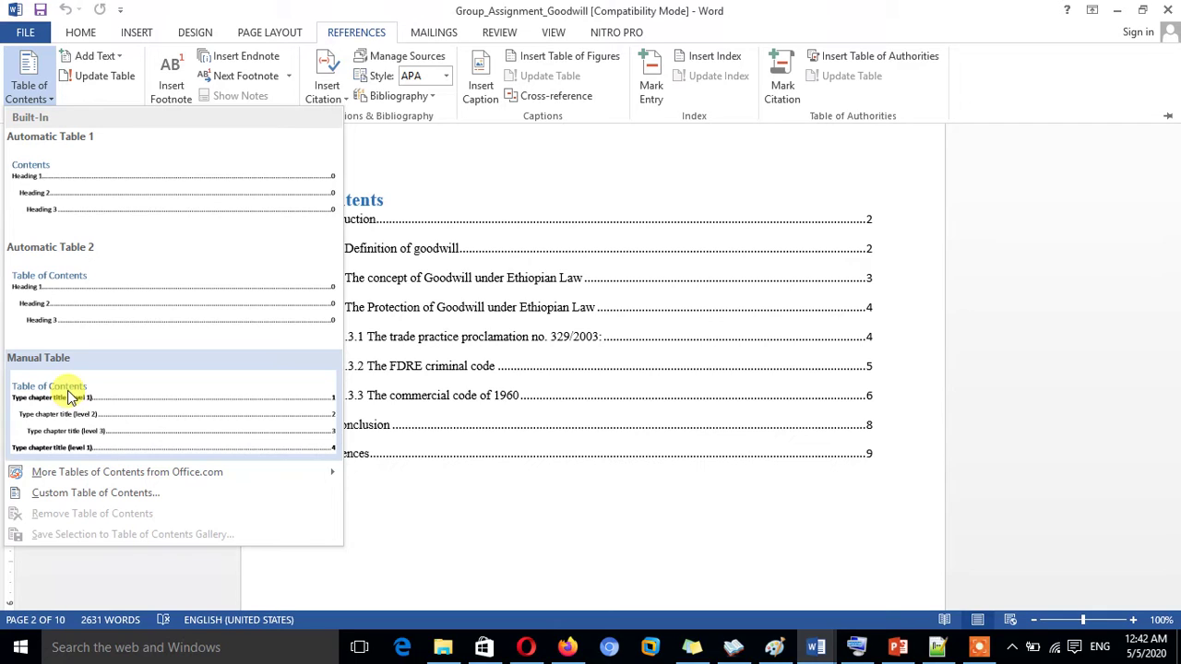
{"action": "left_click", "coordinate": [96, 204]}
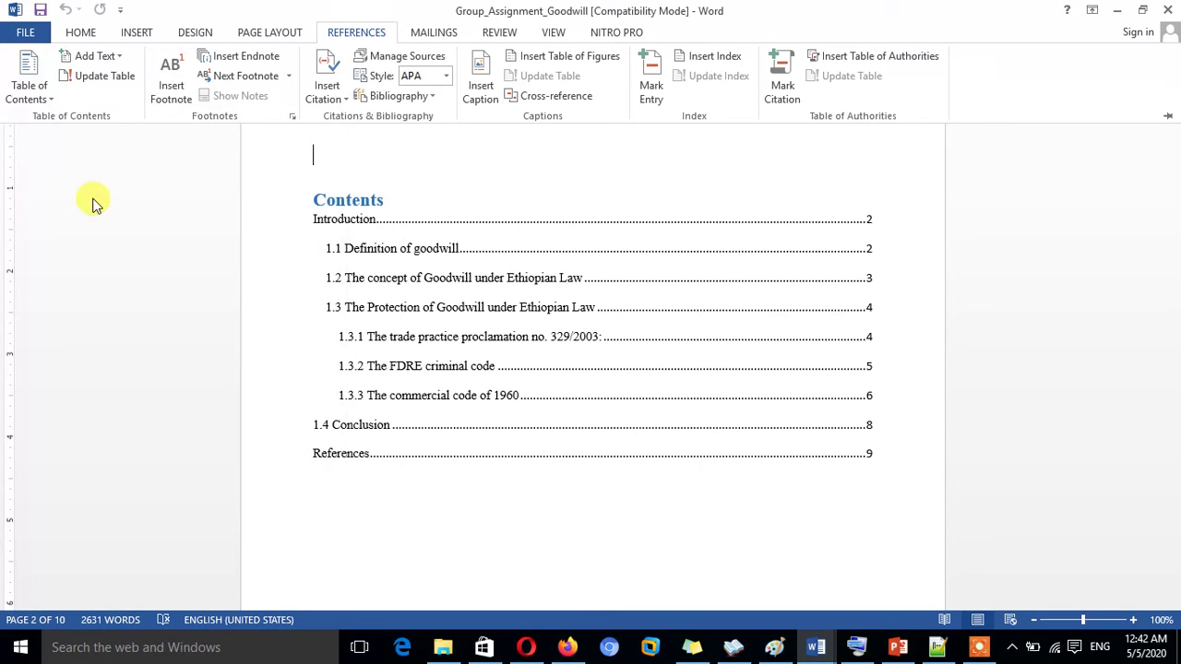
{"action": "left_click", "coordinate": [304, 158]}
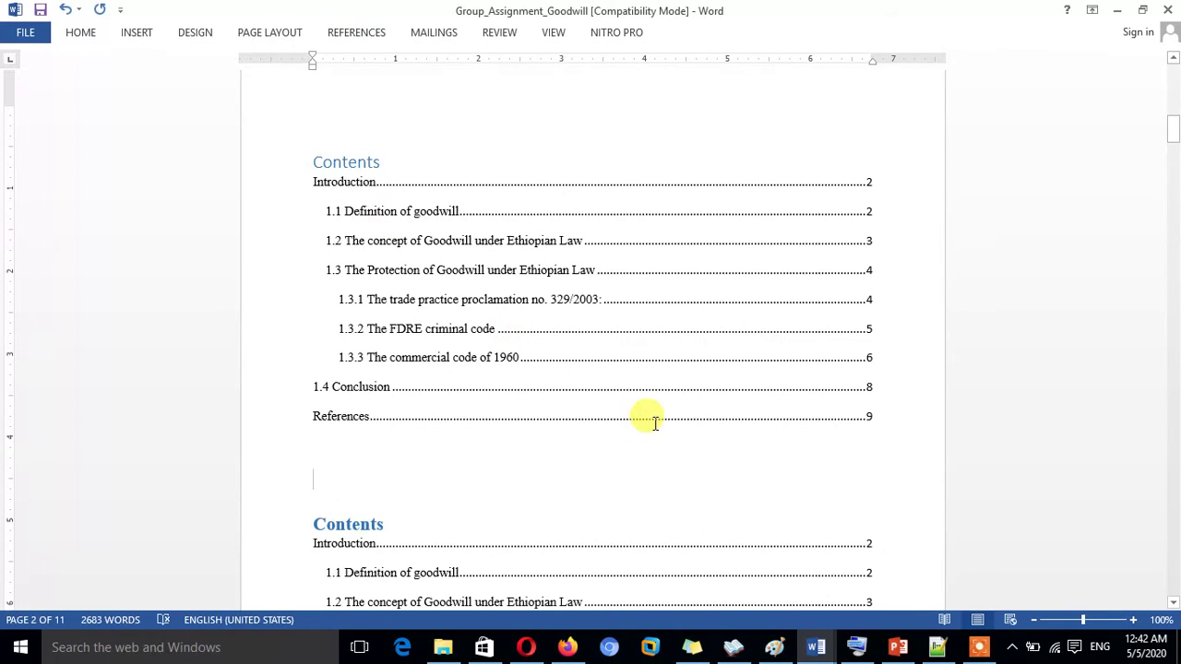
{"action": "left_click_drag", "start_coordinate": [884, 420], "coordinate": [314, 164]}
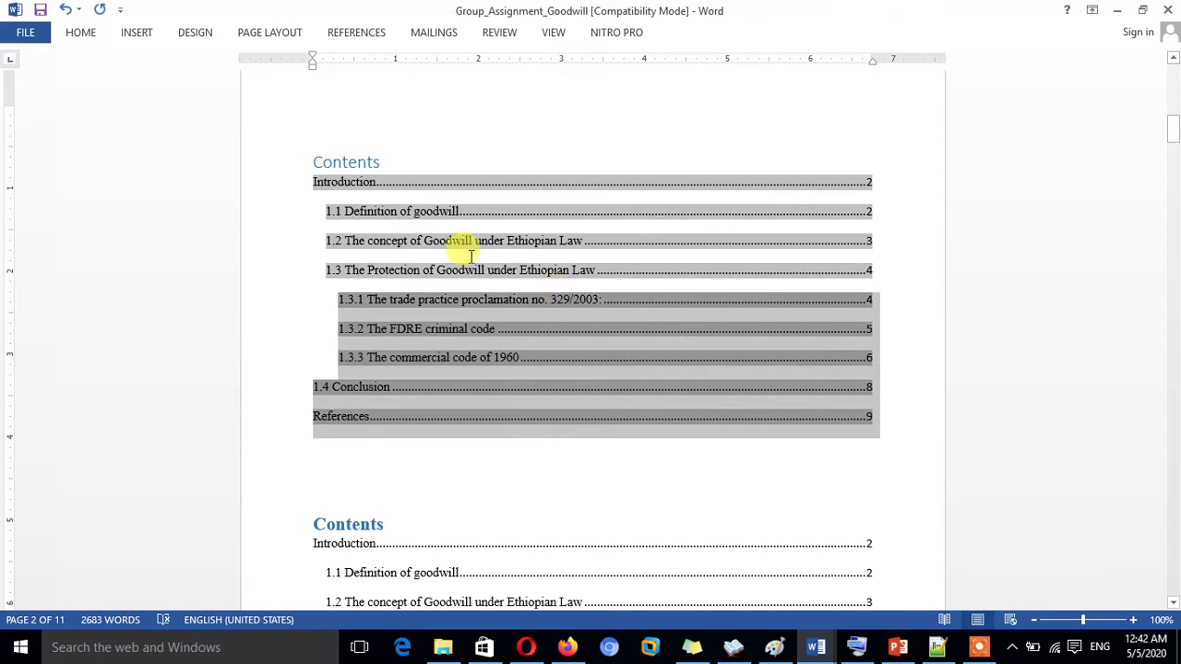
{"action": "left_click", "coordinate": [604, 441]}
{"action": "mouse_move", "coordinate": [1173, 129]}
{"action": "left_mouse_down"}
{"action": "mouse_move", "coordinate": [1159, 218]}
{"action": "mouse_move", "coordinate": [1155, 127]}
{"action": "left_mouse_up"}
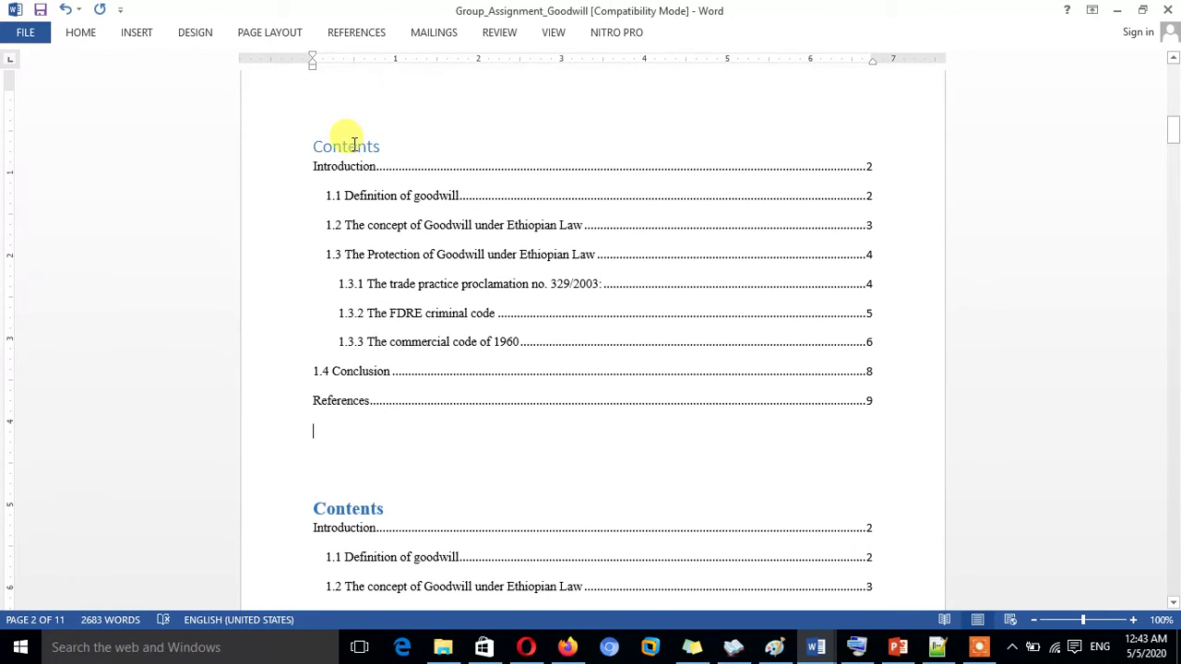
Step: Update the entire Contents table so its page numbers refresh
{"action": "scroll", "coordinate": [335, 145], "scroll_direction": "down", "scroll_amount": 6}
{"action": "right_click", "coordinate": [388, 210]}
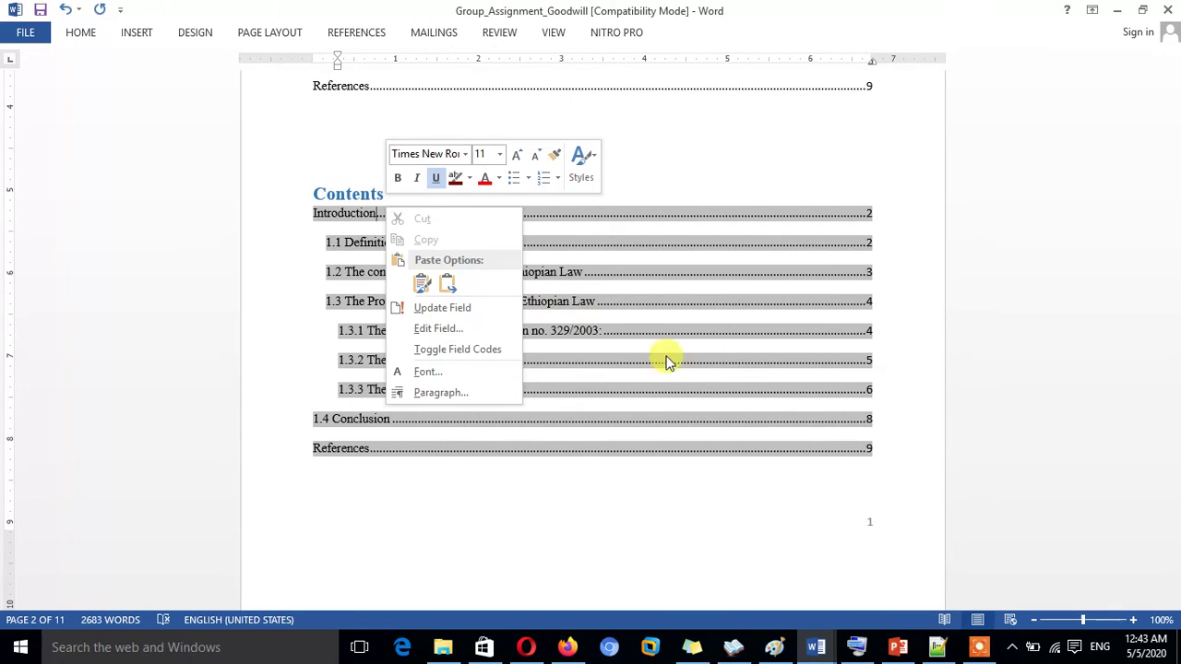
{"action": "key", "text": "Escape"}
{"action": "right_click", "coordinate": [522, 234]}
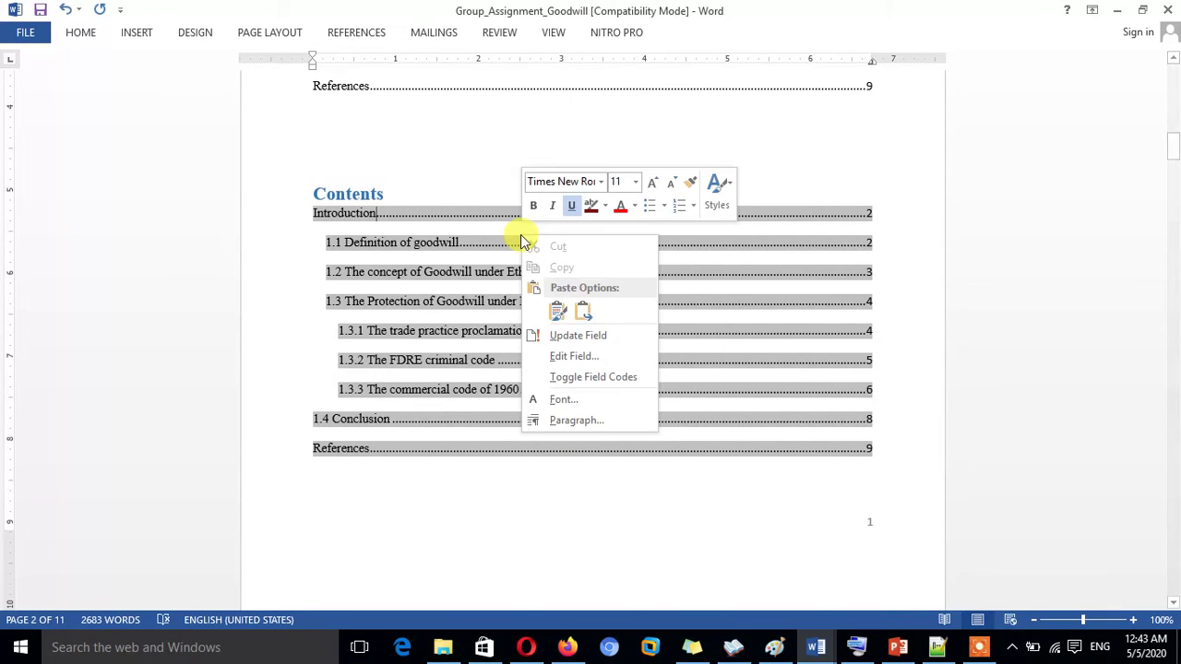
{"action": "left_click", "coordinate": [612, 341]}
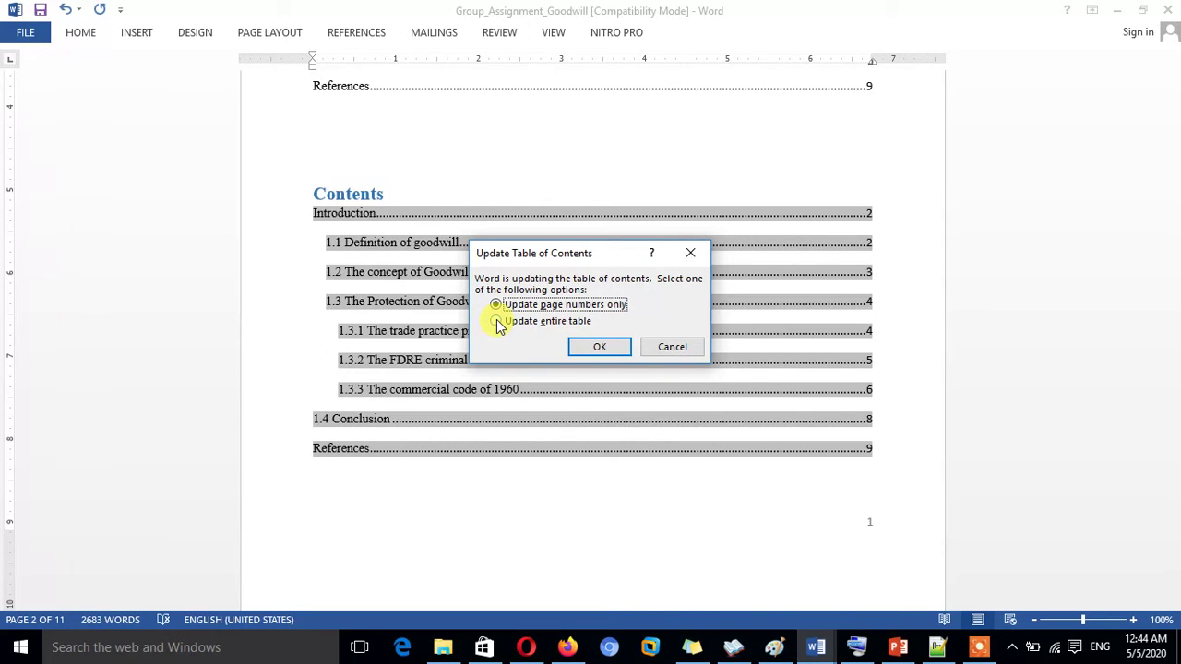
{"action": "left_click", "coordinate": [498, 323]}
{"action": "left_click", "coordinate": [587, 342]}
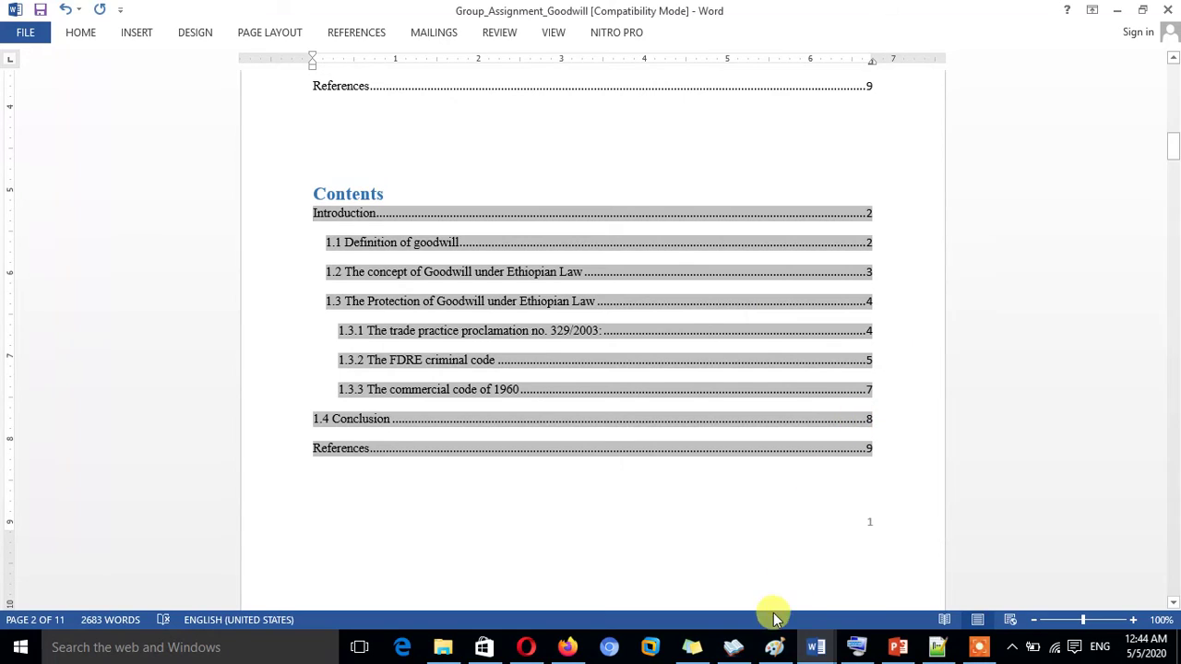
Step: Search for 'word', launch Word 2013 and create a blank document
{"action": "left_click", "coordinate": [219, 650]}
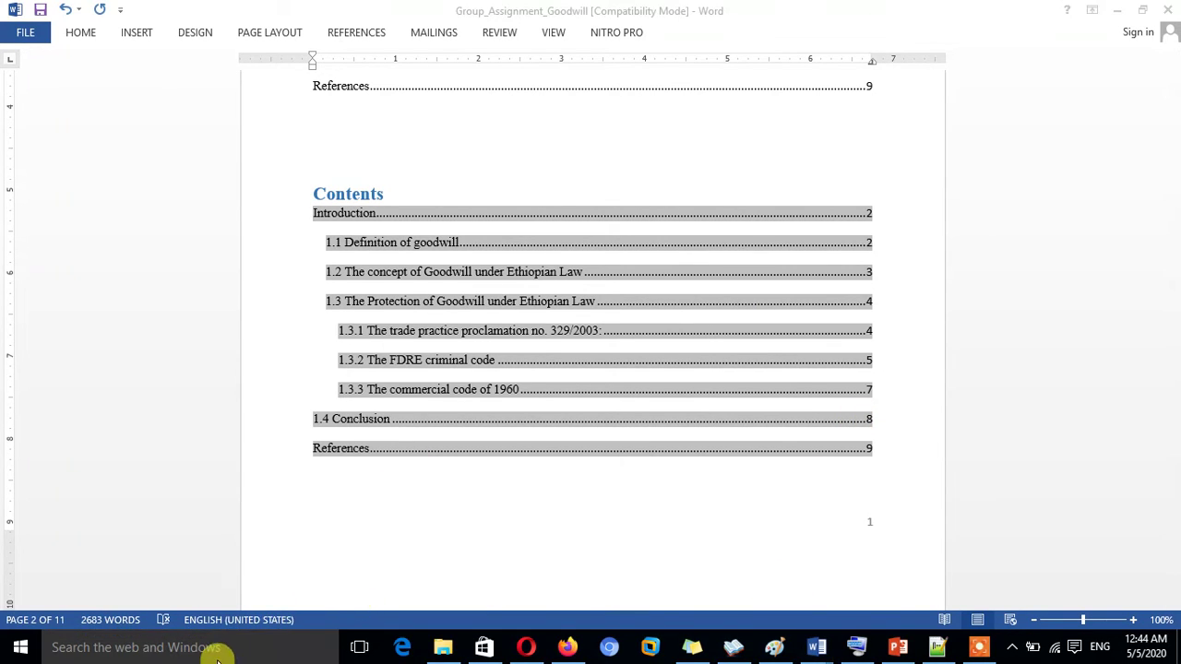
{"action": "type", "text": "w"}
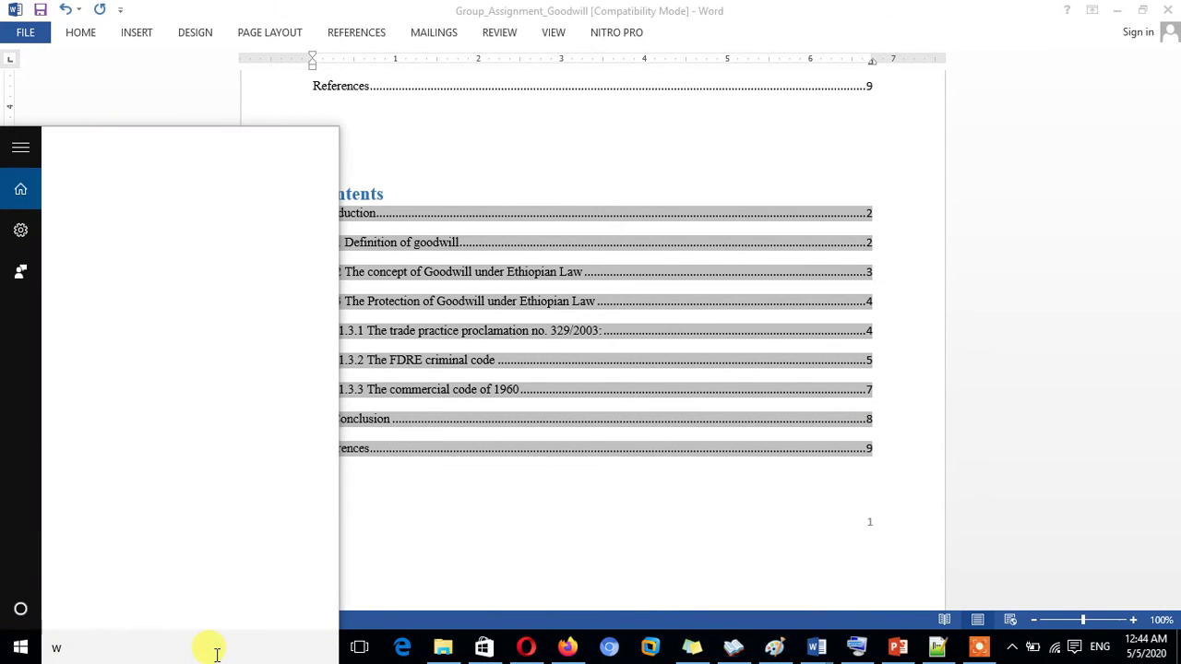
{"action": "type", "text": "ord"}
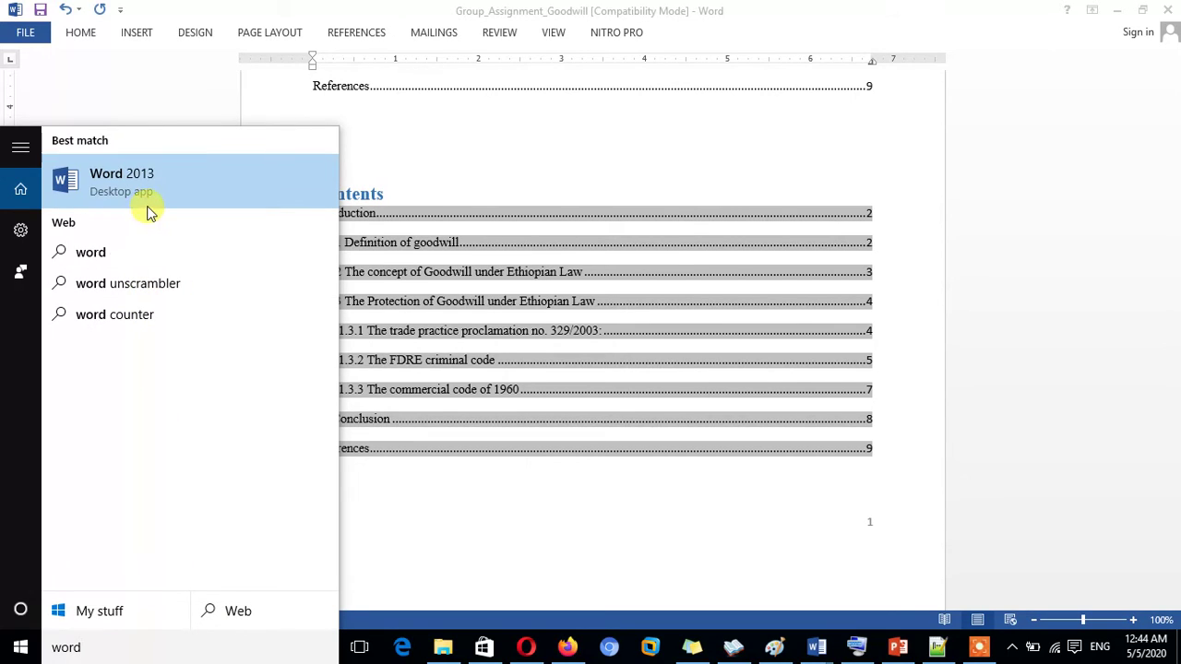
{"action": "left_click", "coordinate": [233, 205]}
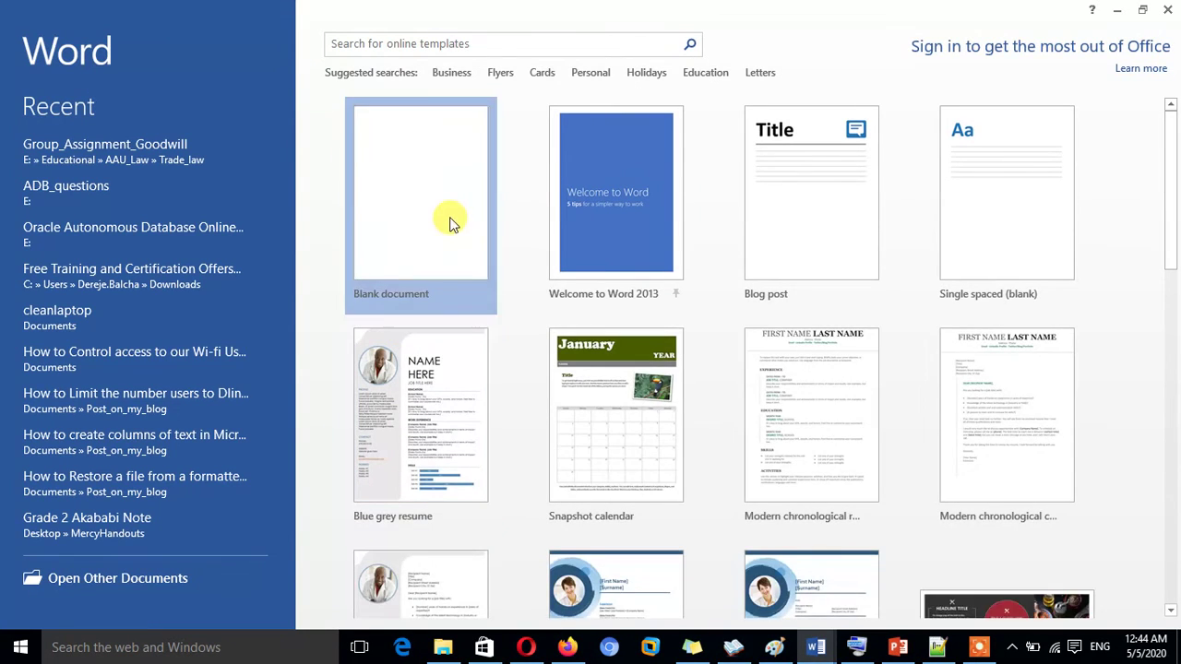
{"action": "left_click", "coordinate": [451, 224]}
Step: Type the Introduction, Objective and Problem statement lines, fixing the misspelled 'stament'
{"action": "type", "text": "INtroduction"}
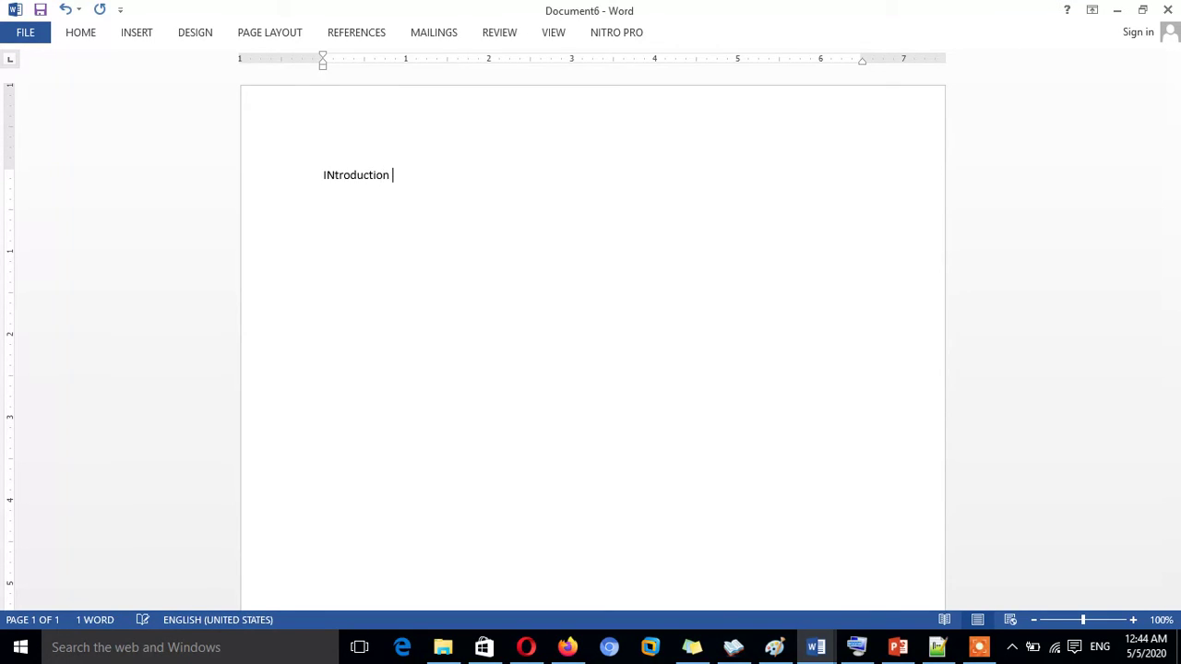
{"action": "key", "text": "Return"}
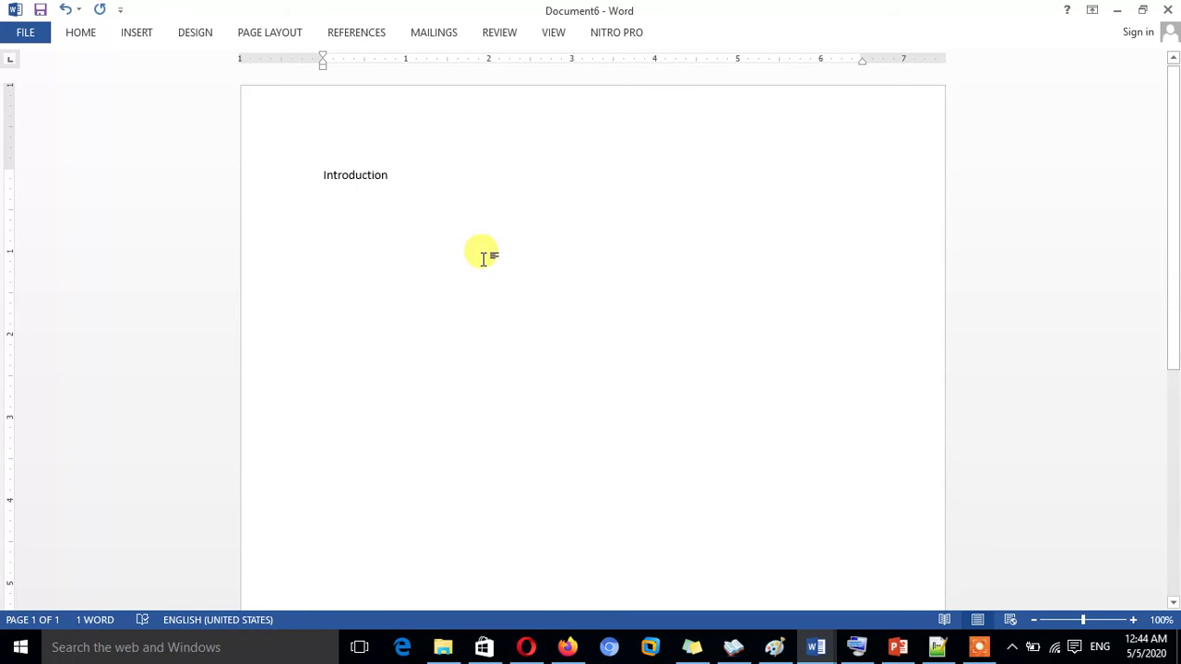
{"action": "type", "text": "obje"}
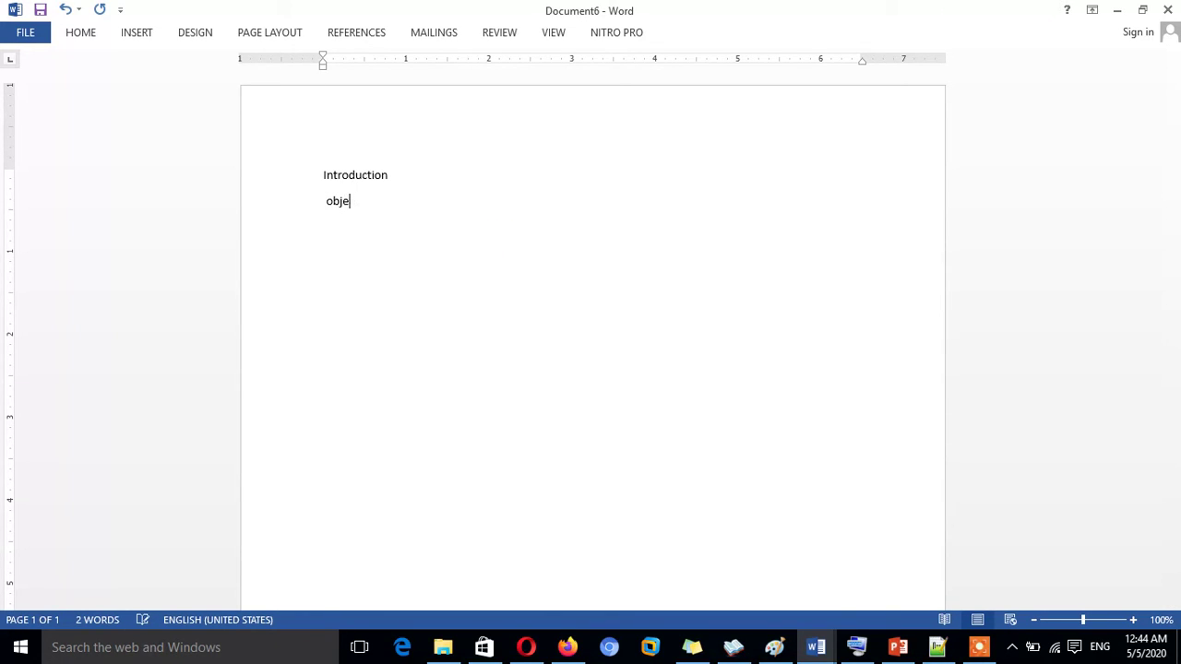
{"action": "type", "text": "ive"}
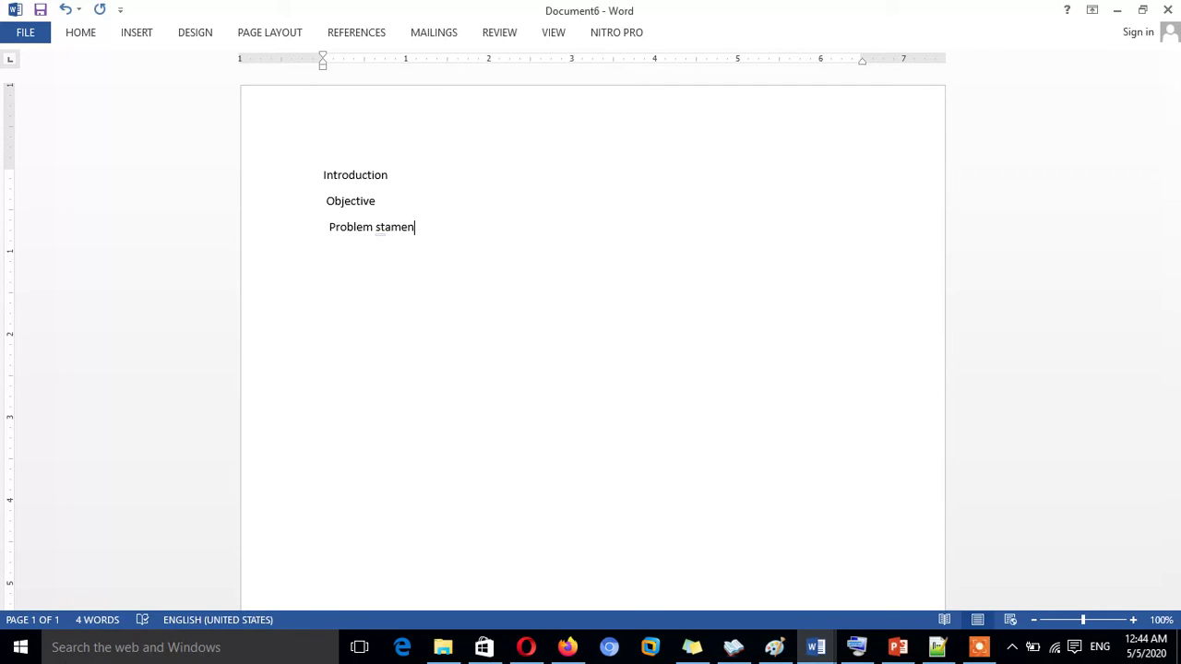
{"action": "type", "text": "t"}
{"action": "left_click", "coordinate": [391, 227]}
{"action": "type", "text": "te"}
{"action": "left_click", "coordinate": [449, 227]}
{"action": "key", "text": "Return"}
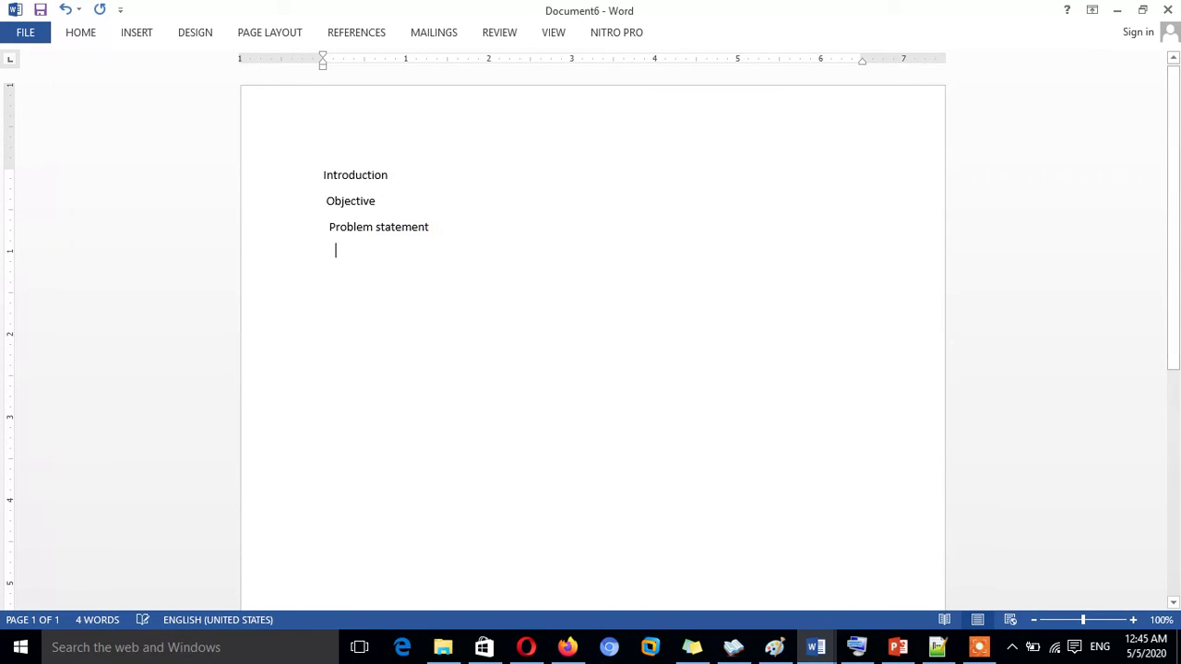
{"action": "key", "text": "BackSpace"}
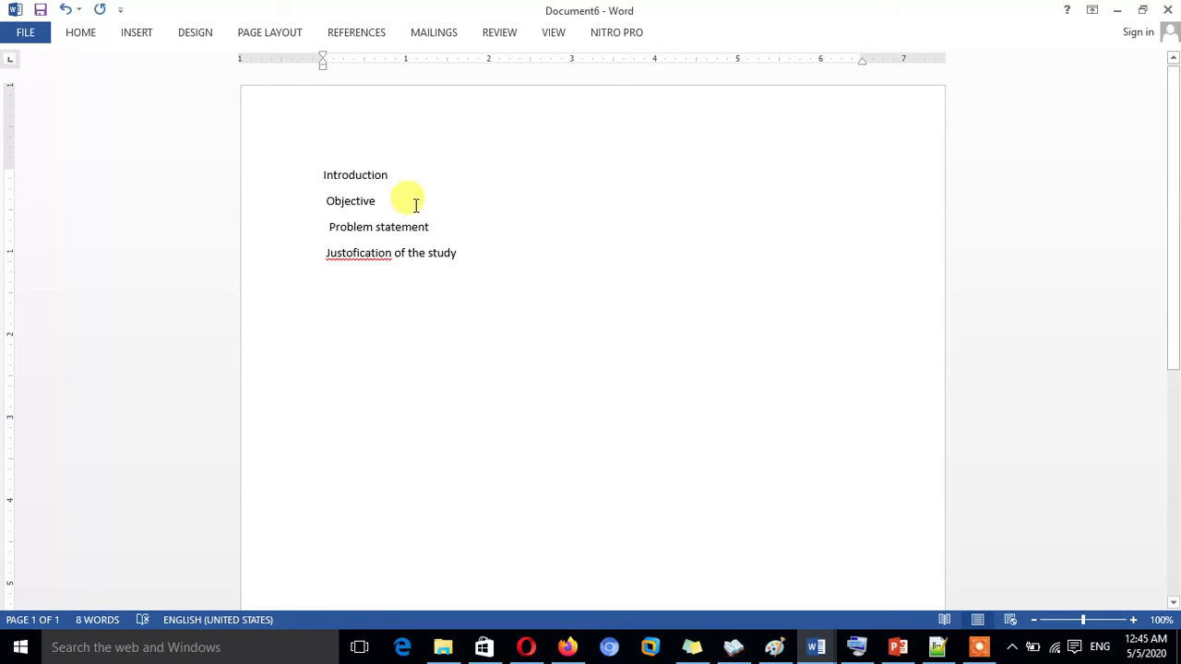
Step: Correct 'Justofication' to 'Justification' and add an Abstract line above Introduction
{"action": "right_click", "coordinate": [366, 253]}
{"action": "left_click", "coordinate": [450, 274]}
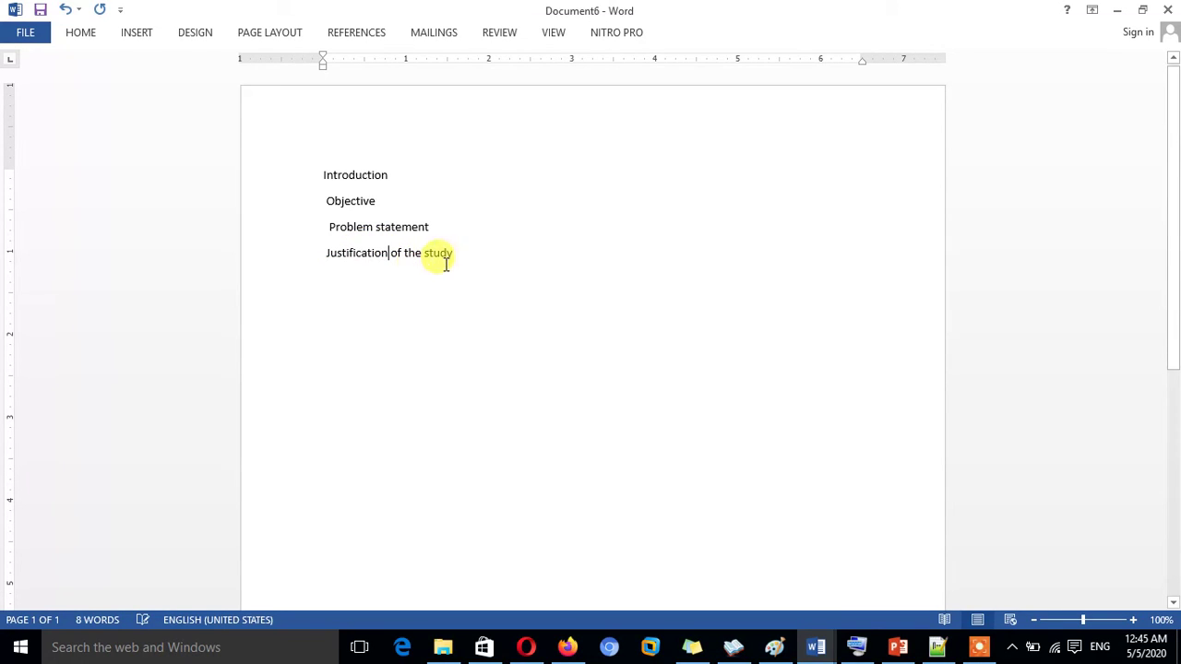
{"action": "left_click", "coordinate": [327, 162]}
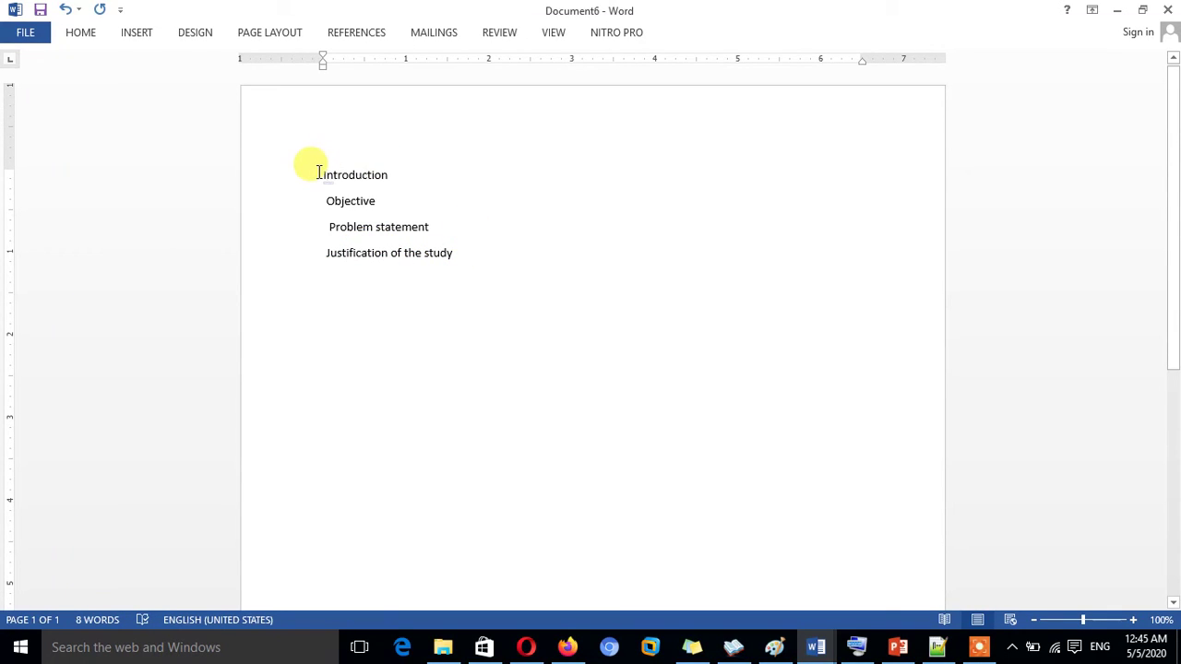
{"action": "key", "text": "Return"}
{"action": "left_click", "coordinate": [333, 174]}
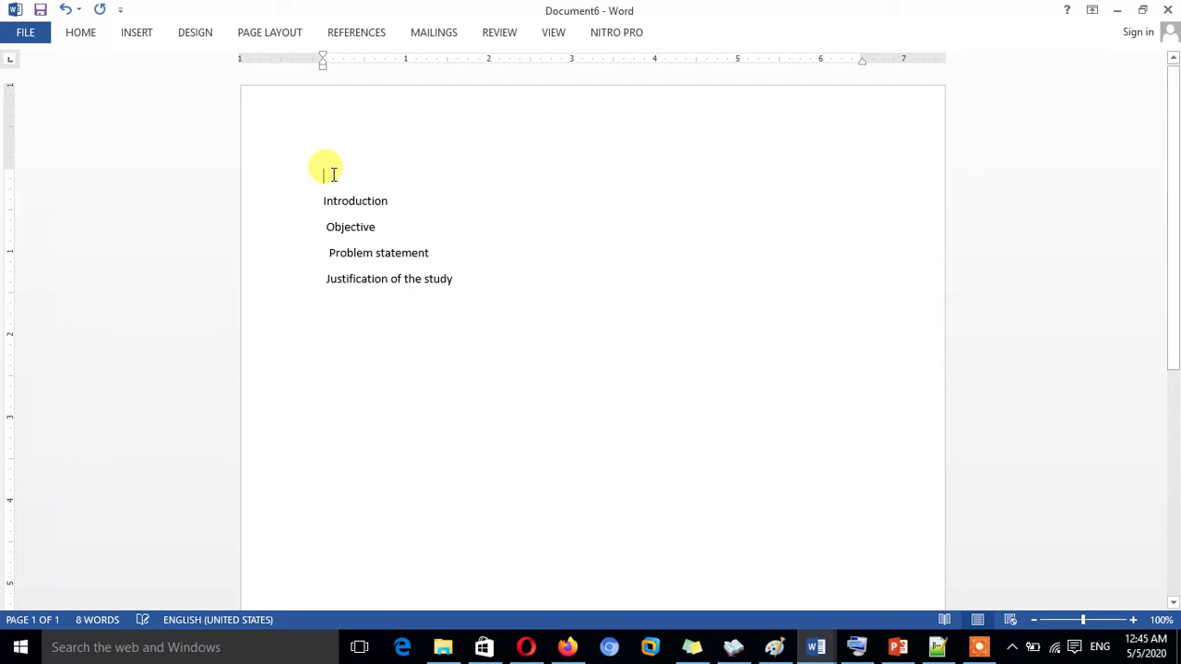
{"action": "type", "text": "Abstract"}
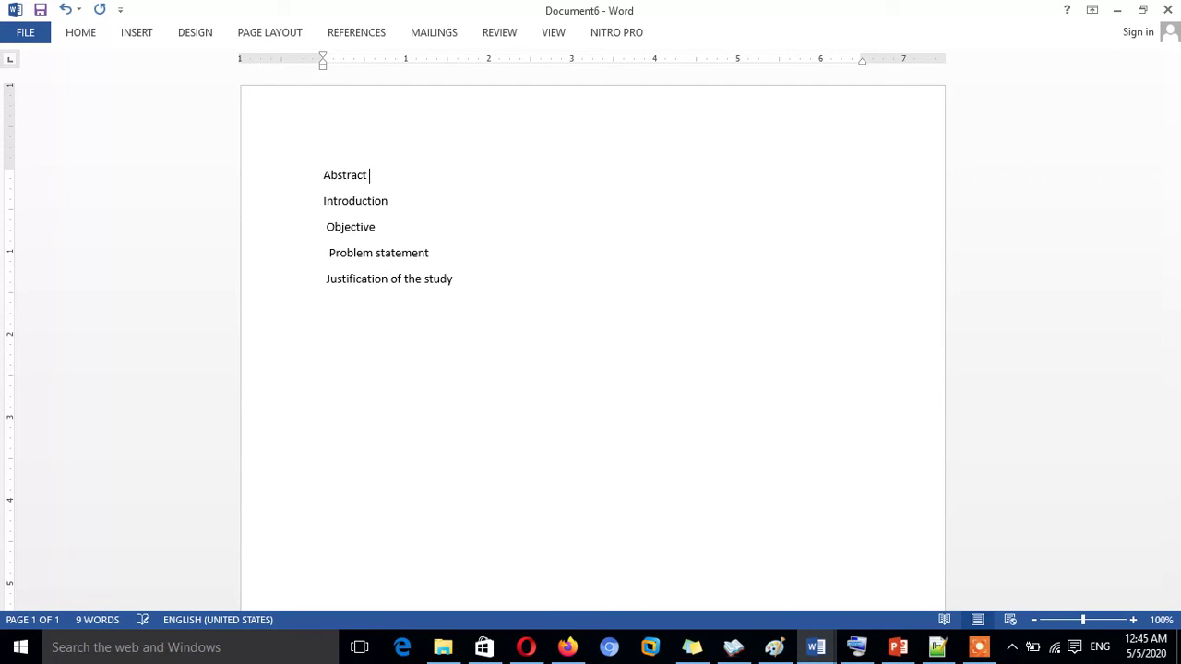
{"action": "left_click_drag", "start_coordinate": [464, 277], "coordinate": [303, 173]}
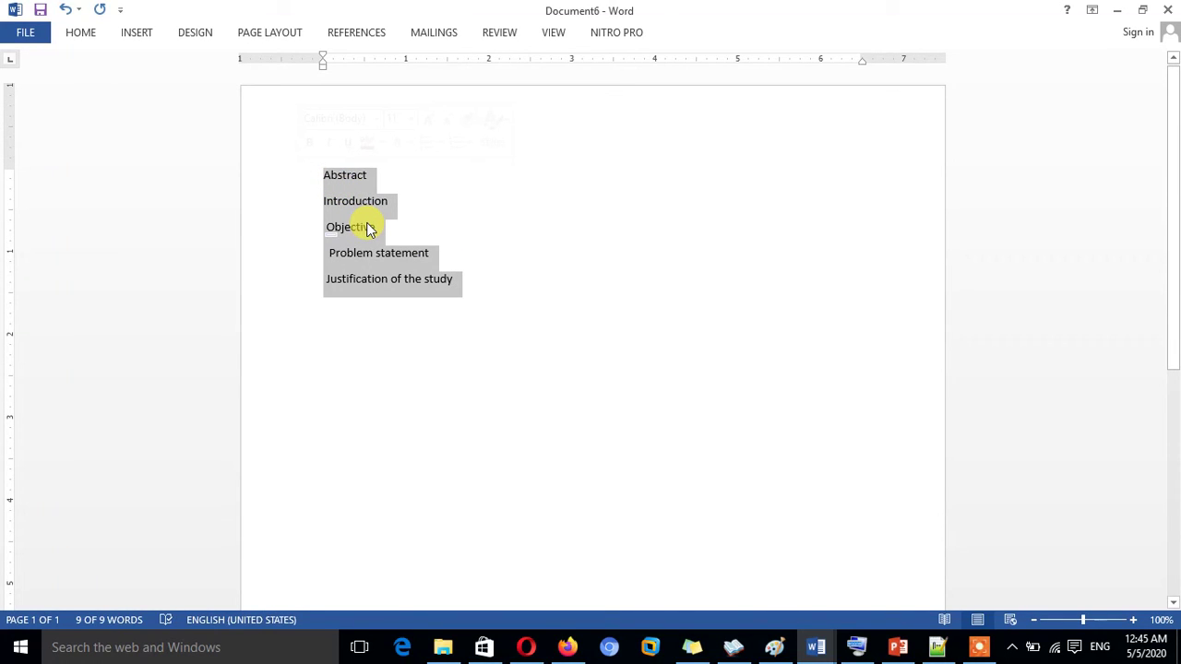
Step: Add dash separator lines below Abstract, Introduction and Objective
{"action": "left_click", "coordinate": [385, 176]}
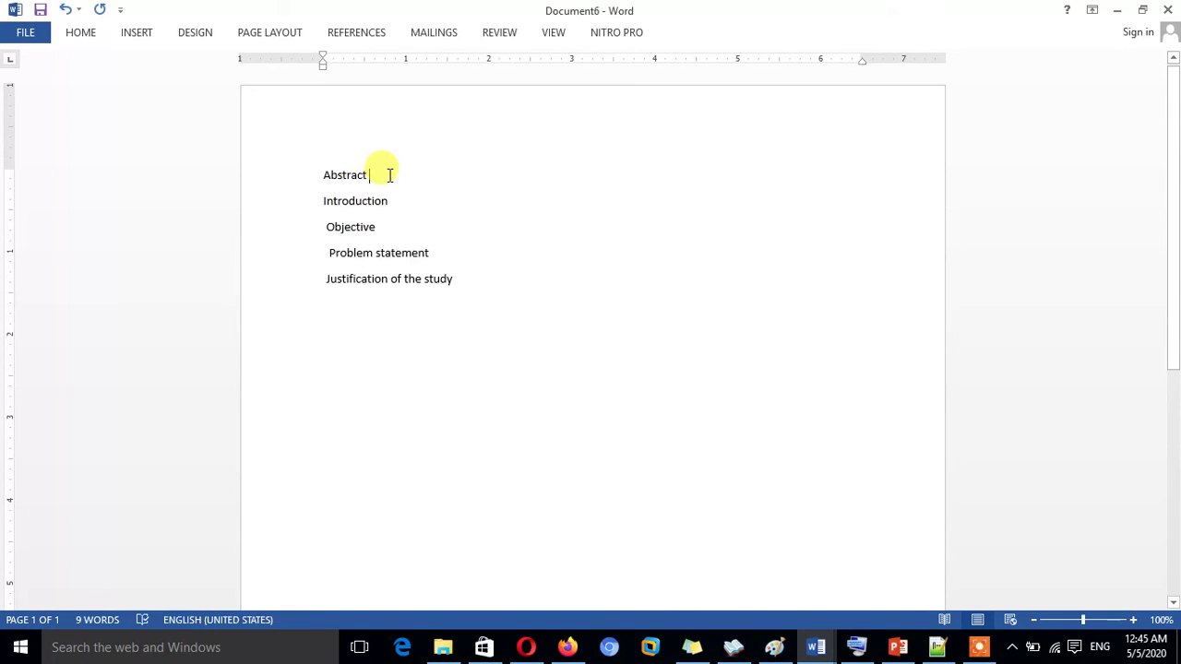
{"action": "key", "text": "Return"}
{"action": "type", "text": "---"}
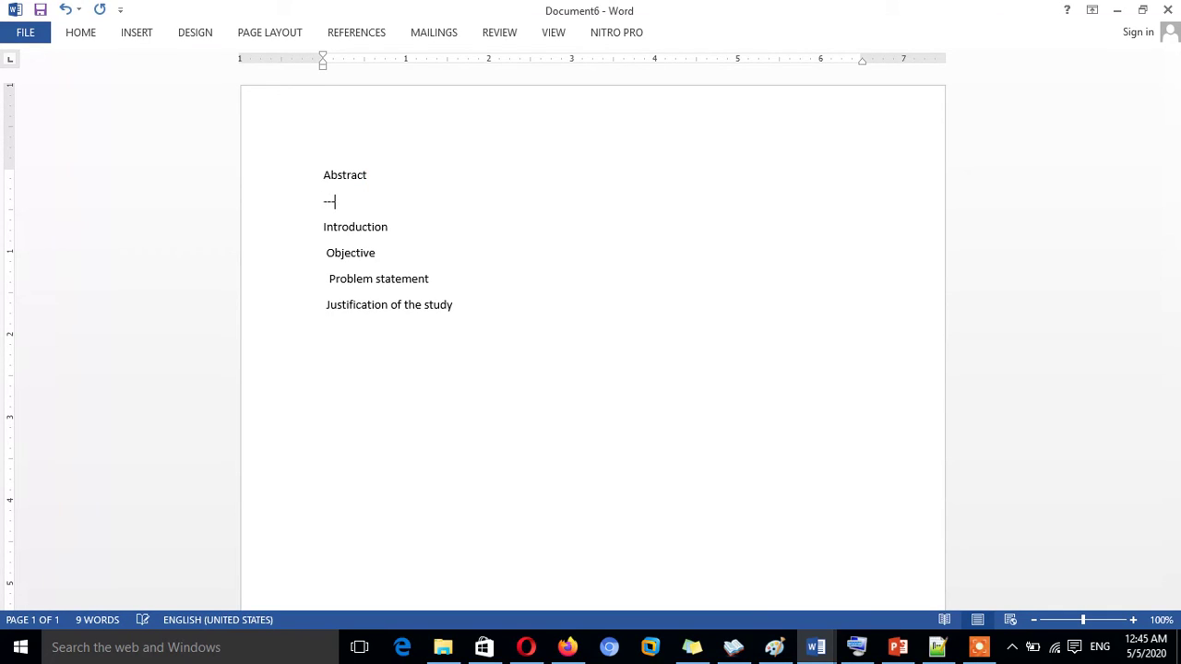
{"action": "left_click", "coordinate": [409, 221]}
{"action": "key", "text": "Return"}
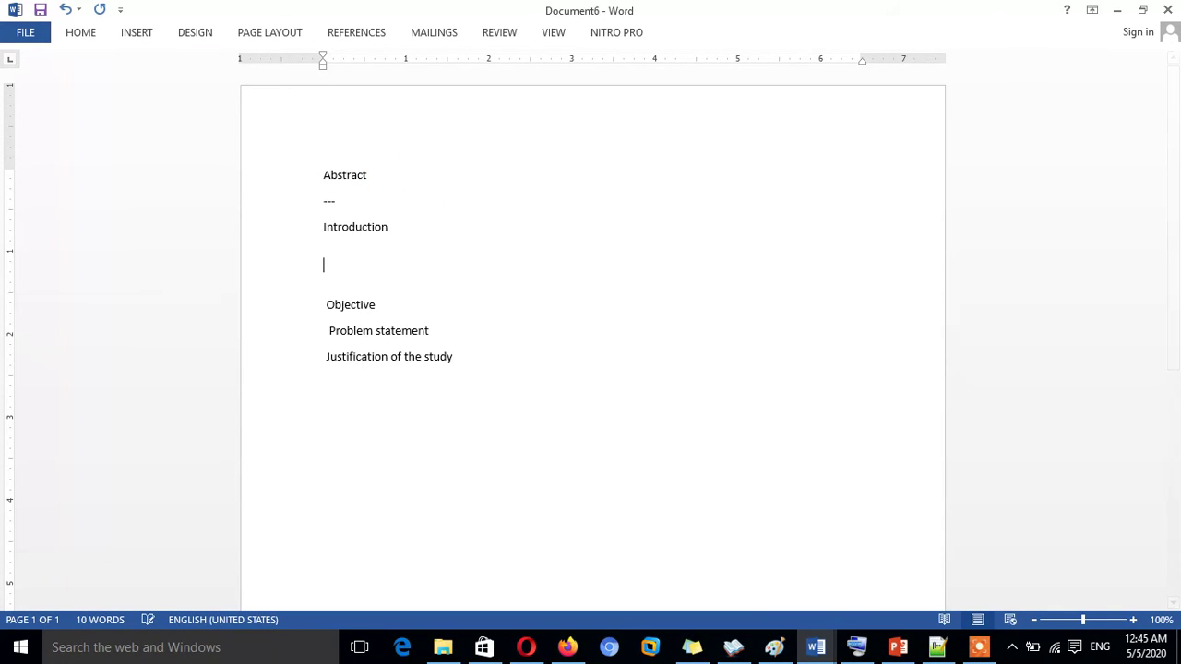
{"action": "left_click", "coordinate": [396, 305]}
{"action": "key", "text": "Return"}
{"action": "type", "text": "--"}
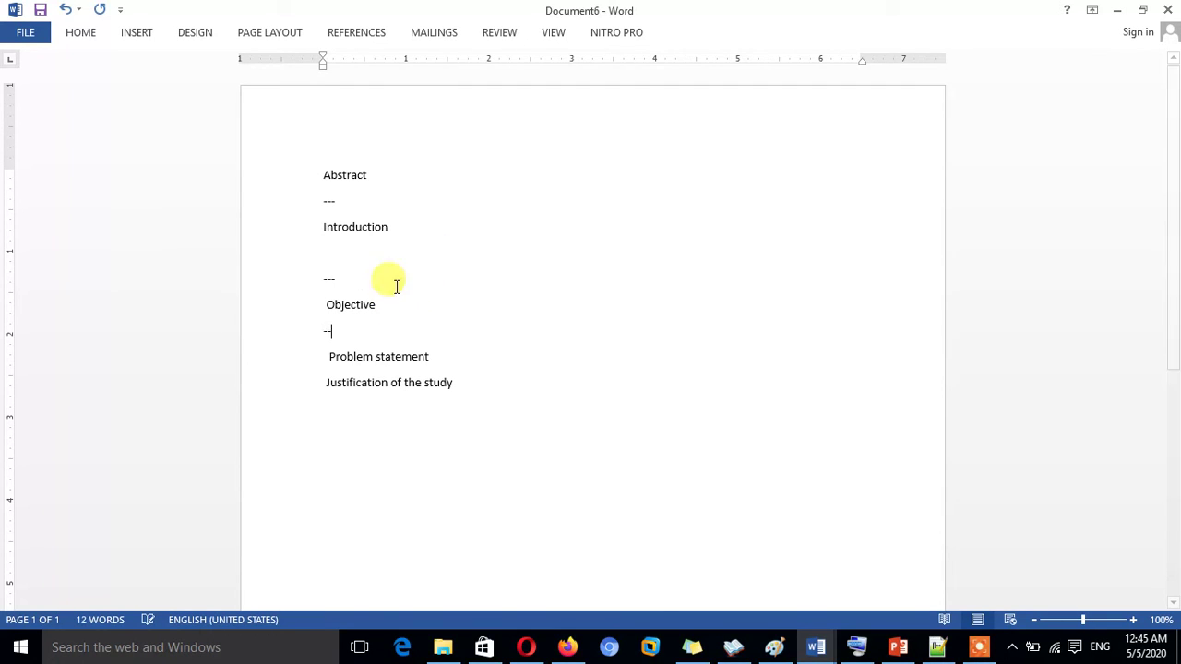
{"action": "left_click_drag", "start_coordinate": [461, 382], "coordinate": [324, 178]}
{"action": "left_click", "coordinate": [395, 257]}
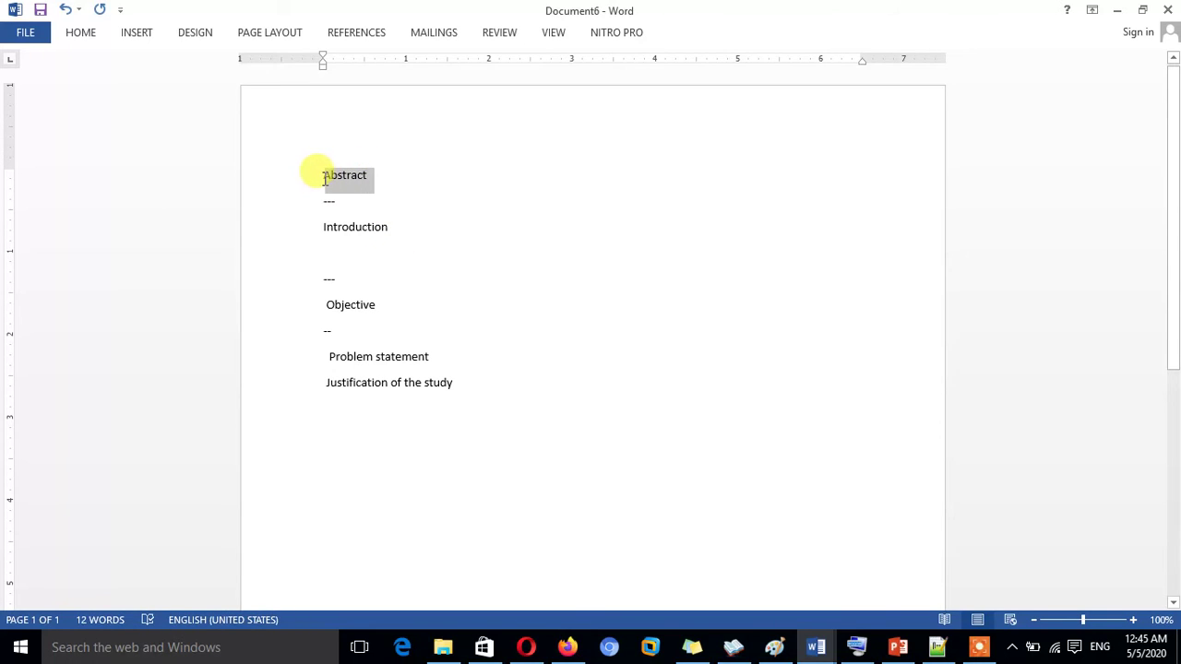
Step: Make Abstract a Heading 1 and Introduction a Heading 2
{"action": "left_click", "coordinate": [81, 34]}
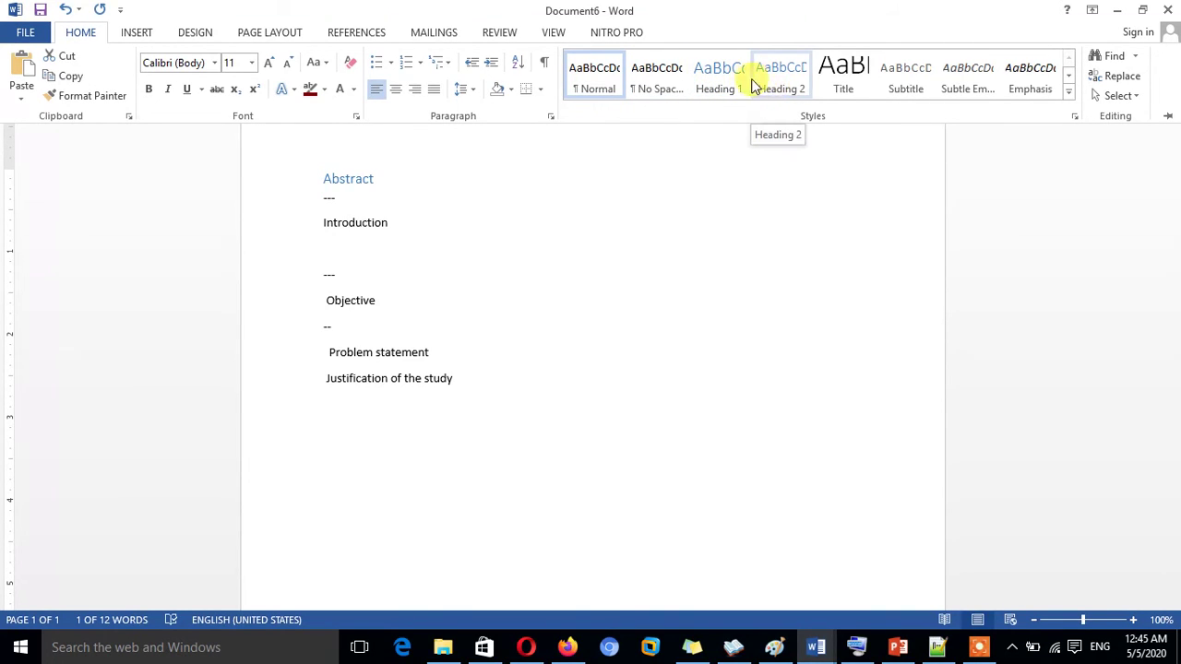
{"action": "left_click", "coordinate": [725, 83]}
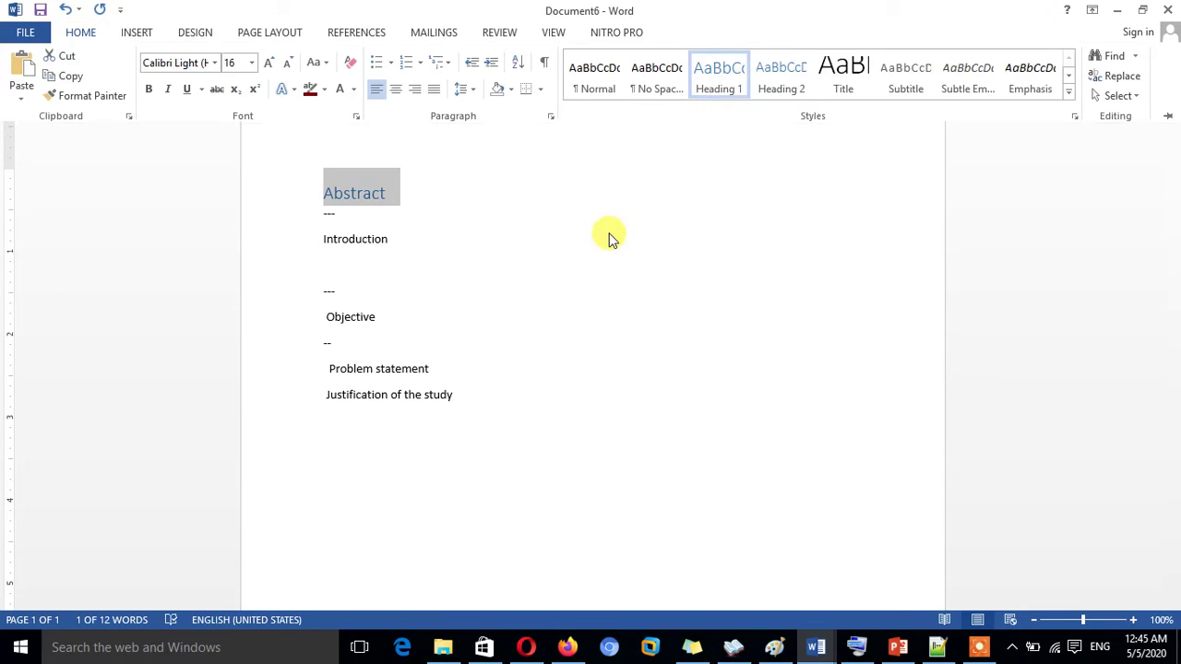
{"action": "key", "text": "ctrl+F1"}
{"action": "left_click_drag", "start_coordinate": [397, 241], "coordinate": [316, 242]}
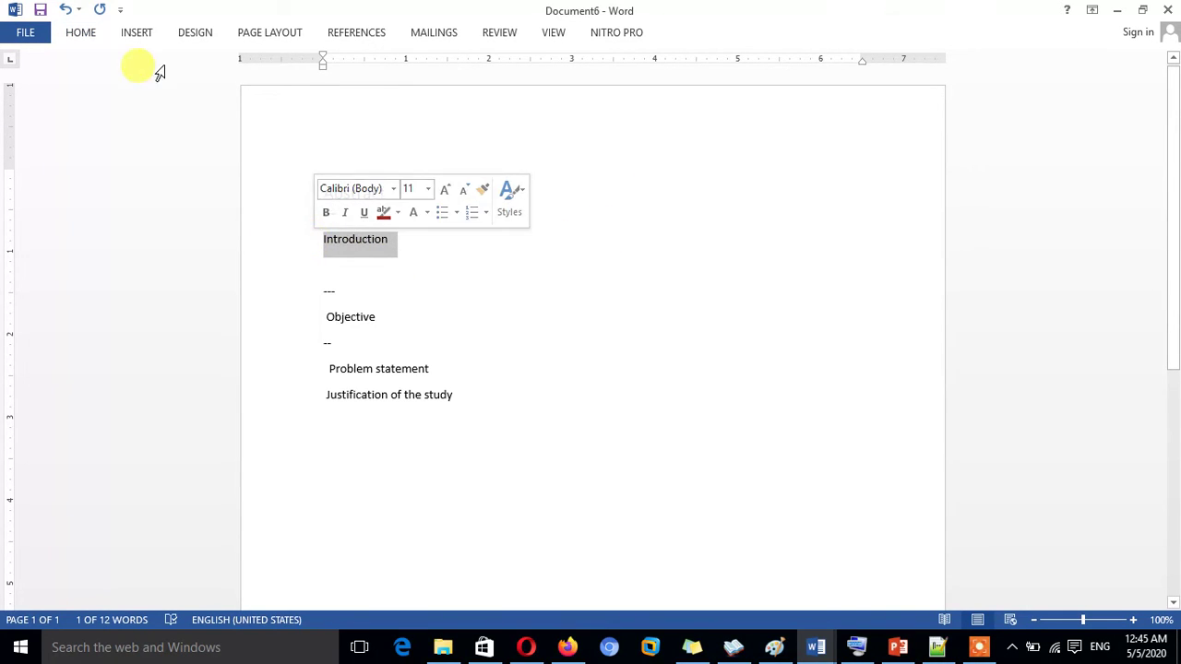
{"action": "left_click", "coordinate": [80, 33]}
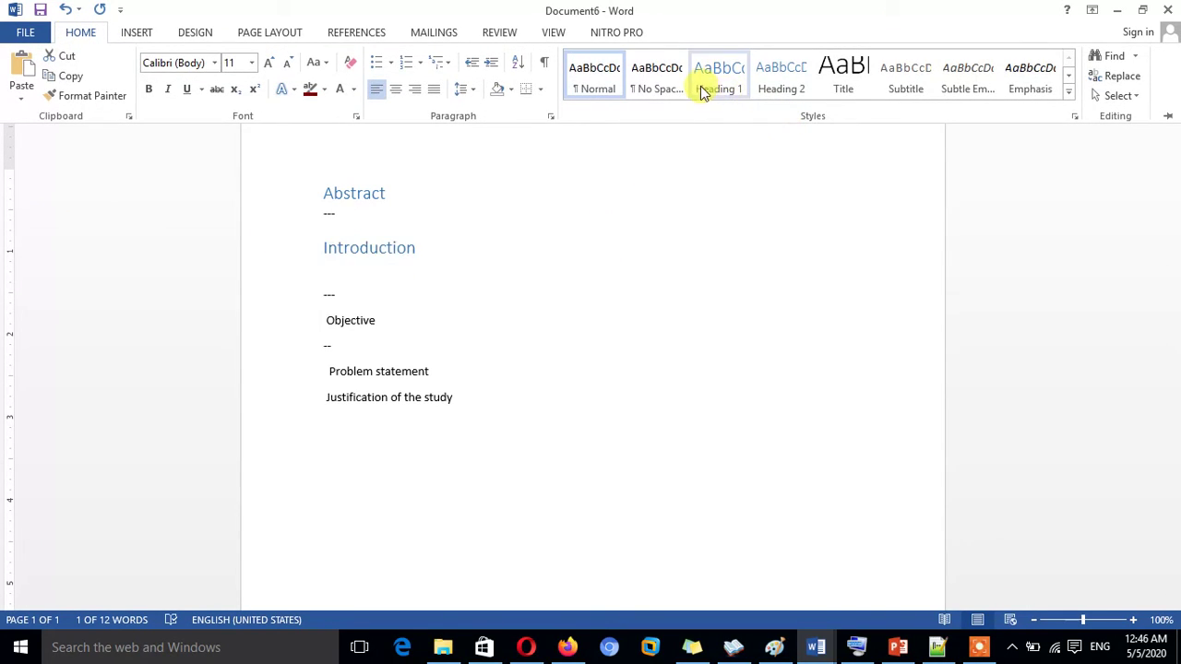
{"action": "left_click", "coordinate": [785, 85]}
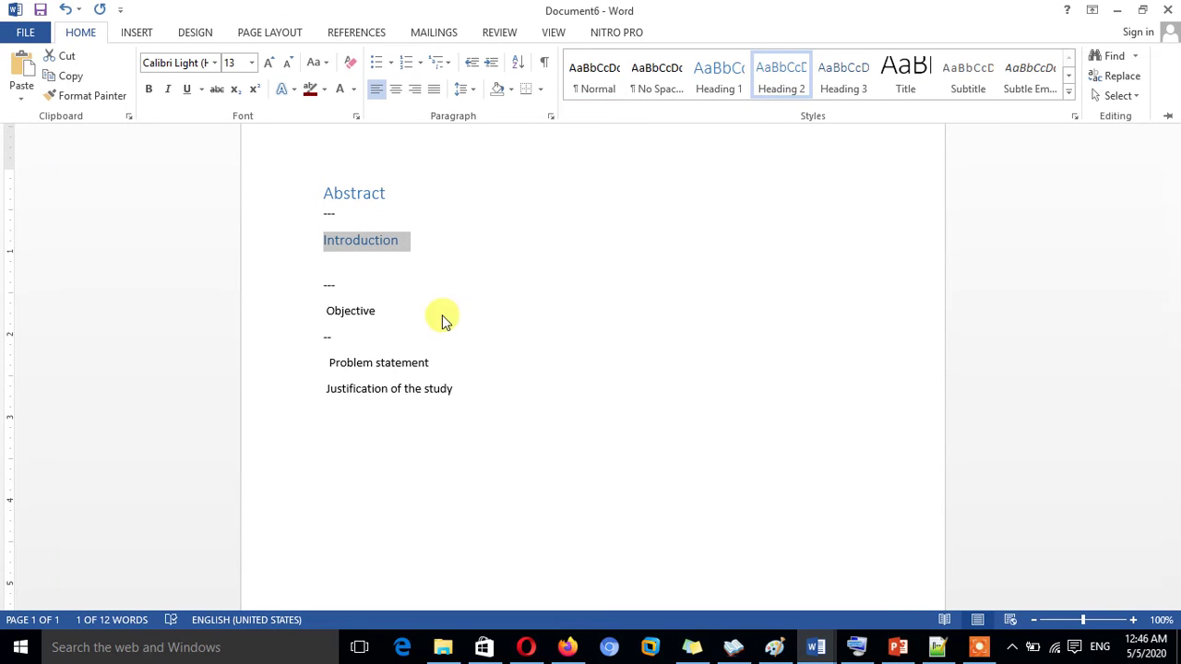
Step: Make Objective a Heading 2
{"action": "left_click", "coordinate": [378, 311]}
{"action": "left_click_drag", "start_coordinate": [384, 311], "coordinate": [316, 312]}
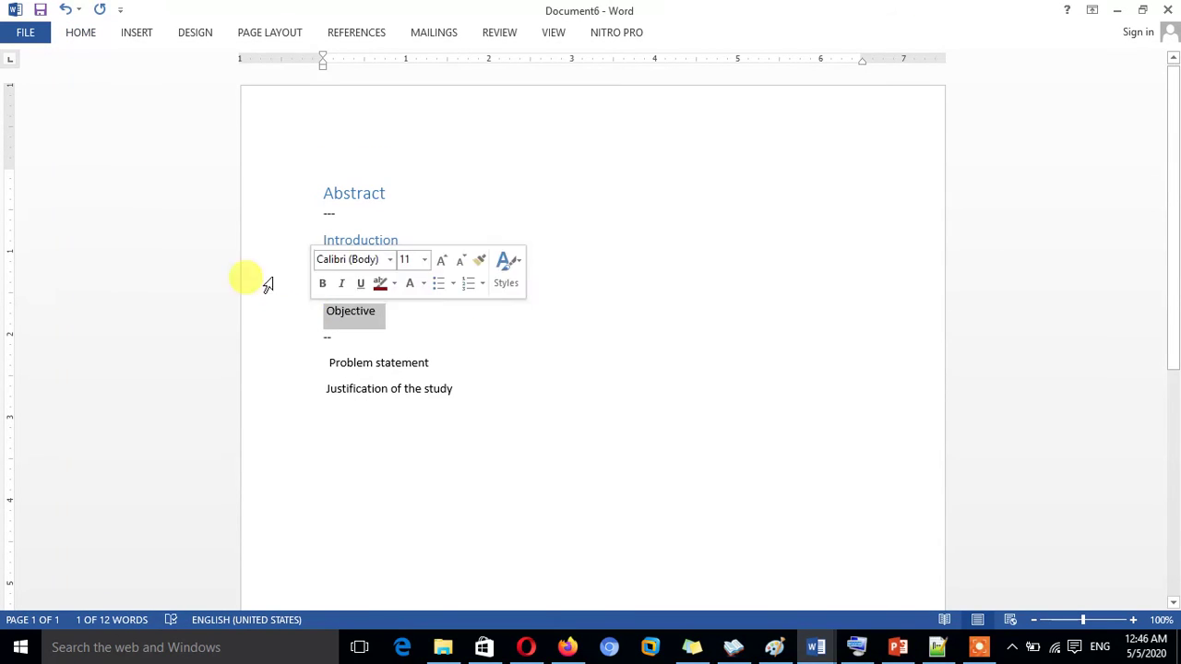
{"action": "left_click", "coordinate": [81, 33]}
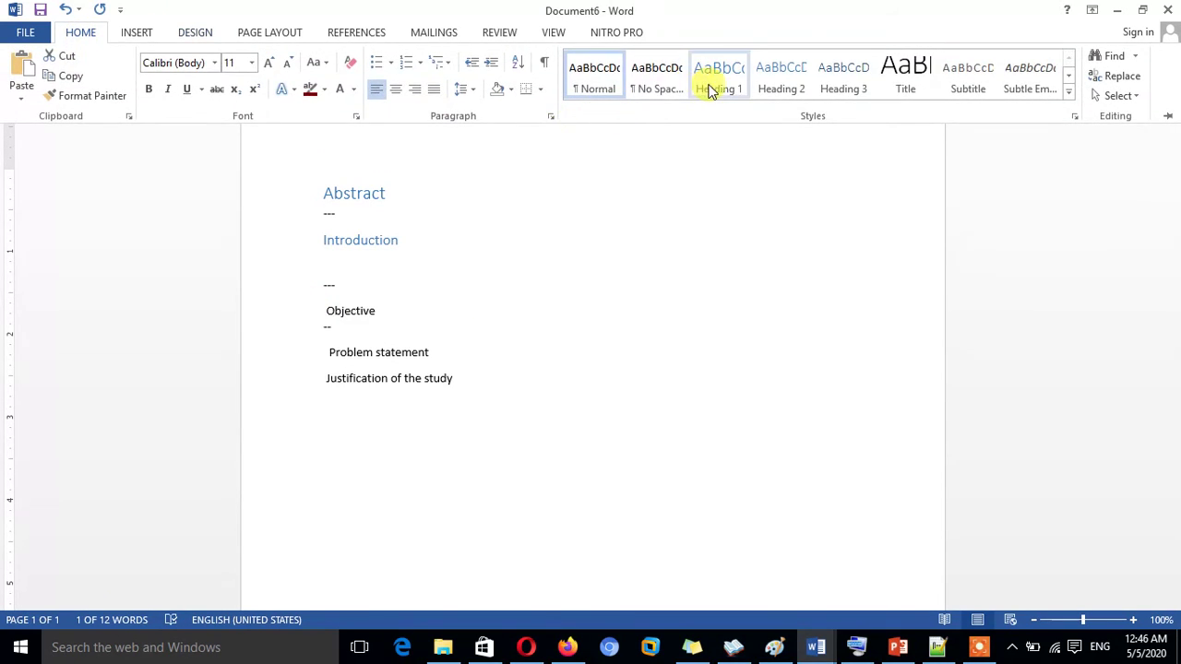
{"action": "left_click", "coordinate": [780, 80]}
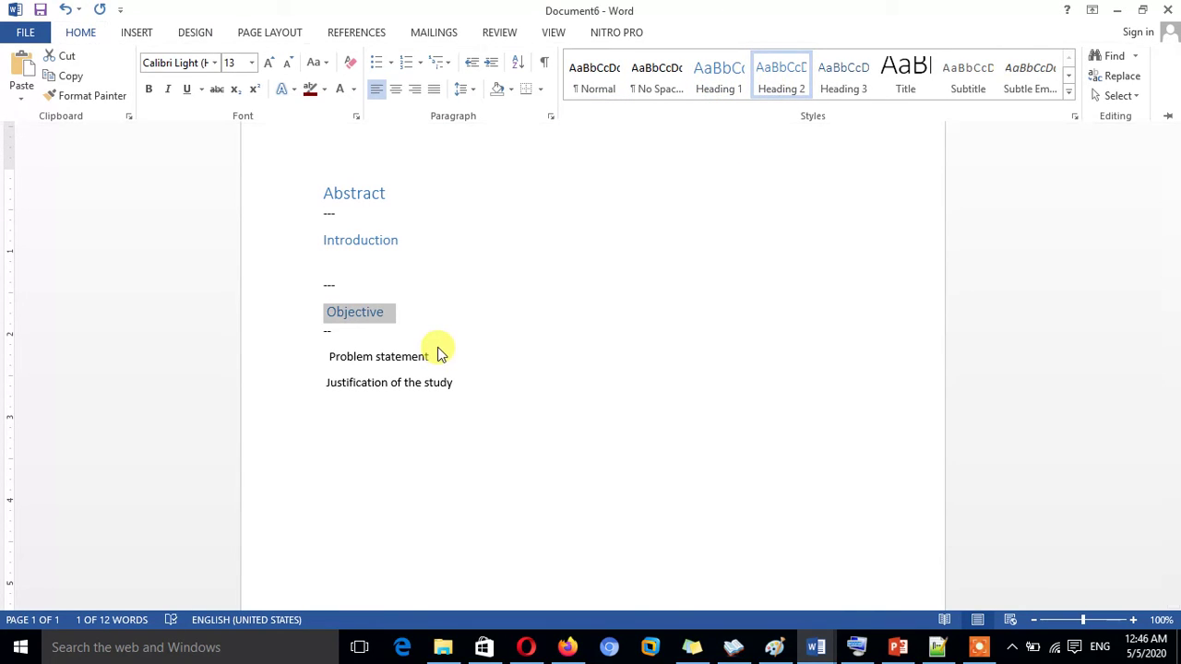
Step: Make Problem statement and Justification of the study Heading 3
{"action": "left_click", "coordinate": [432, 358]}
{"action": "left_click_drag", "start_coordinate": [431, 358], "coordinate": [334, 356]}
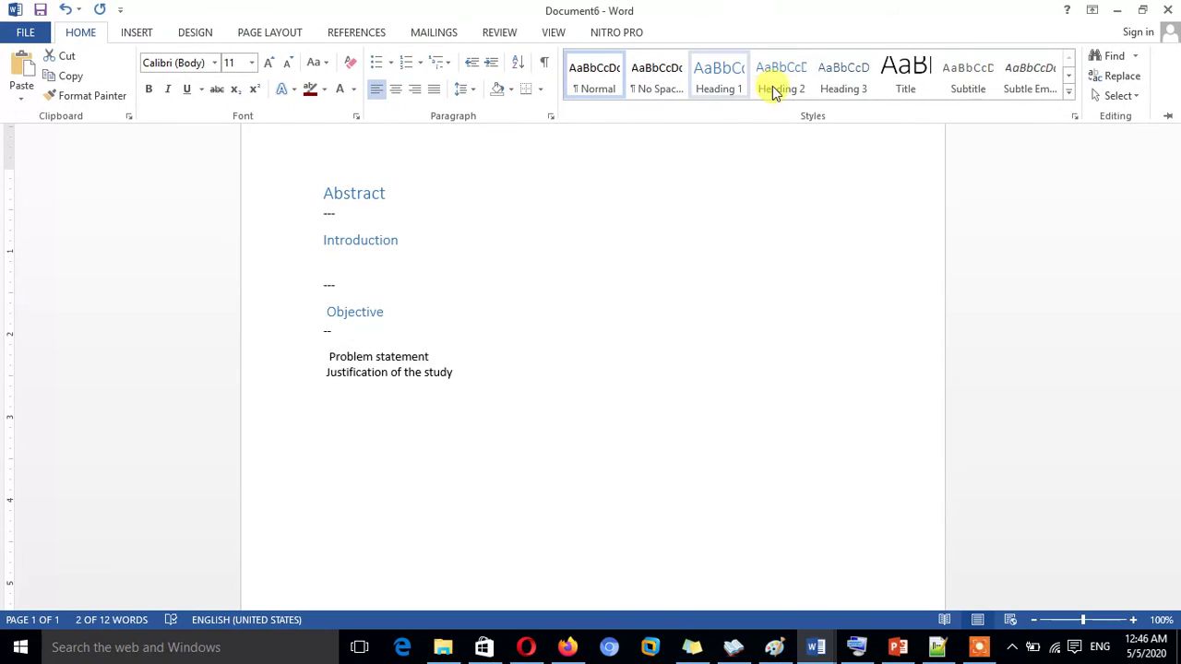
{"action": "left_click", "coordinate": [835, 81]}
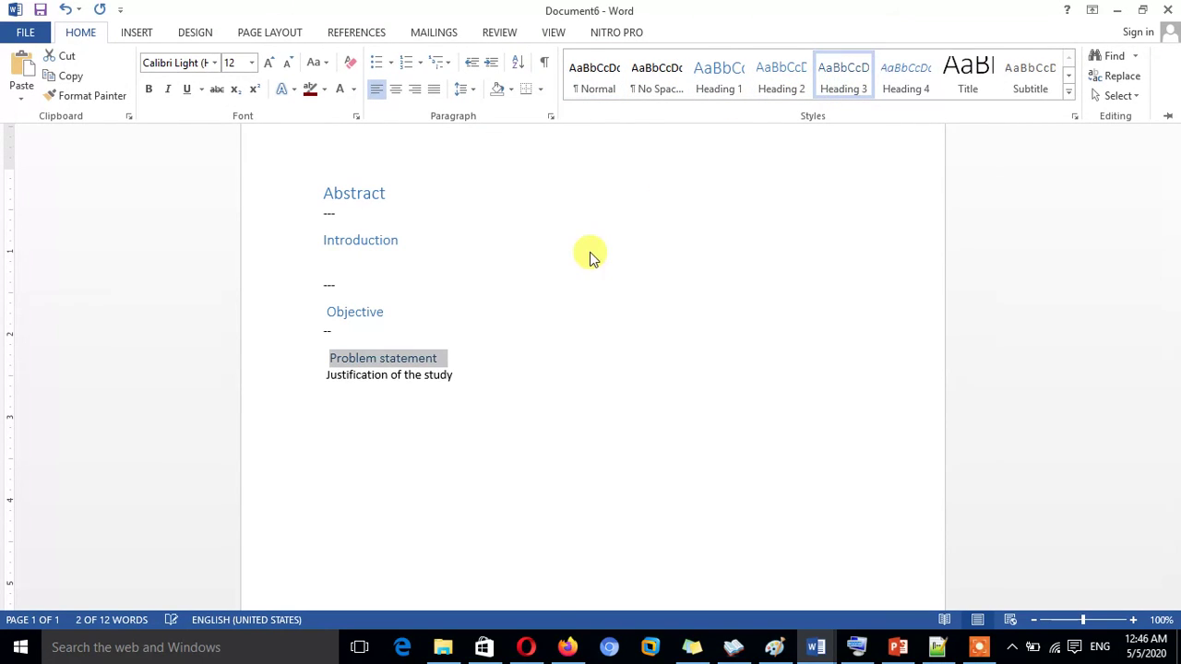
{"action": "left_click", "coordinate": [471, 375]}
{"action": "left_click", "coordinate": [461, 374]}
{"action": "left_click", "coordinate": [327, 377], "text": "shift"}
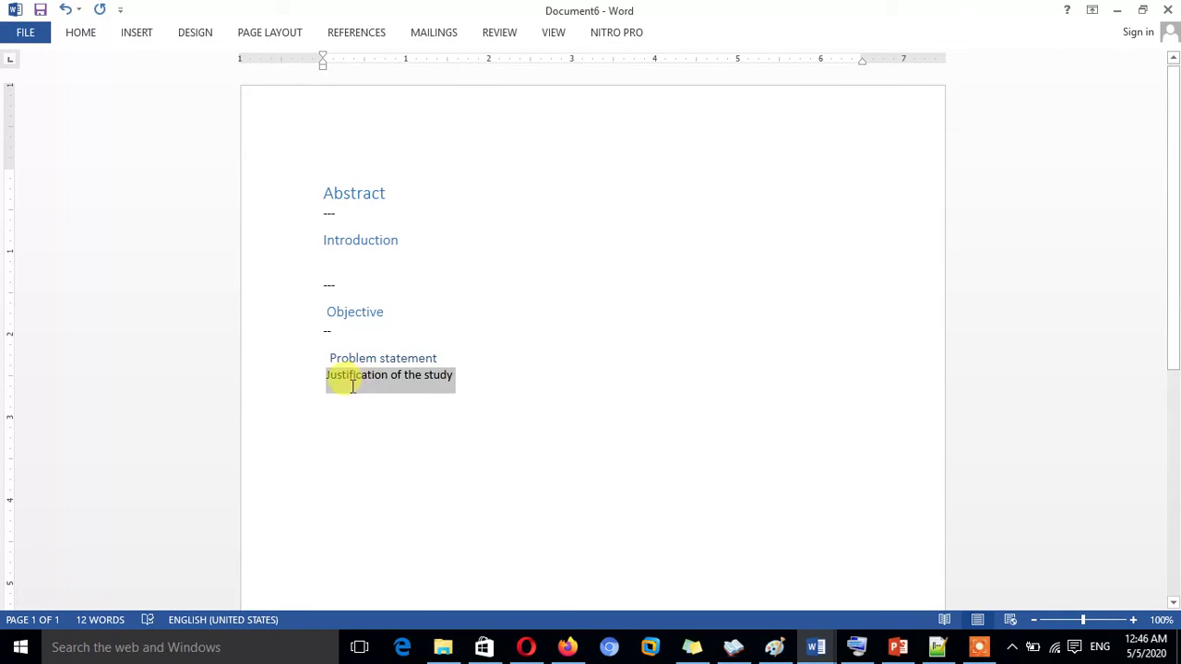
{"action": "left_click", "coordinate": [80, 33]}
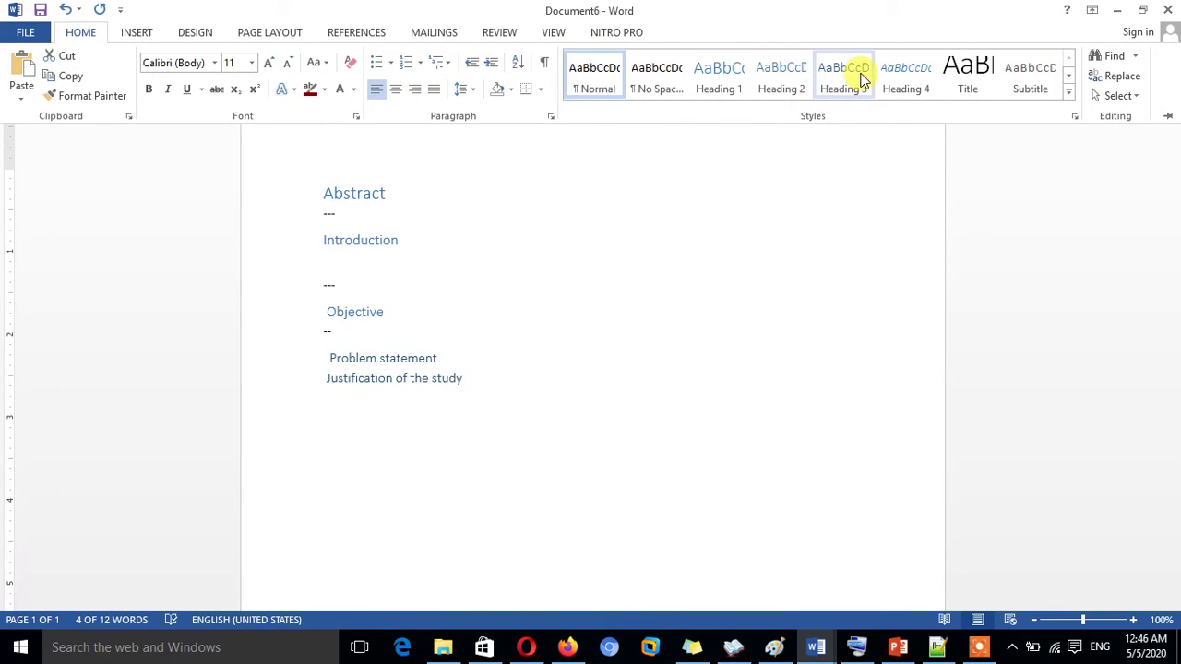
{"action": "left_click", "coordinate": [847, 85]}
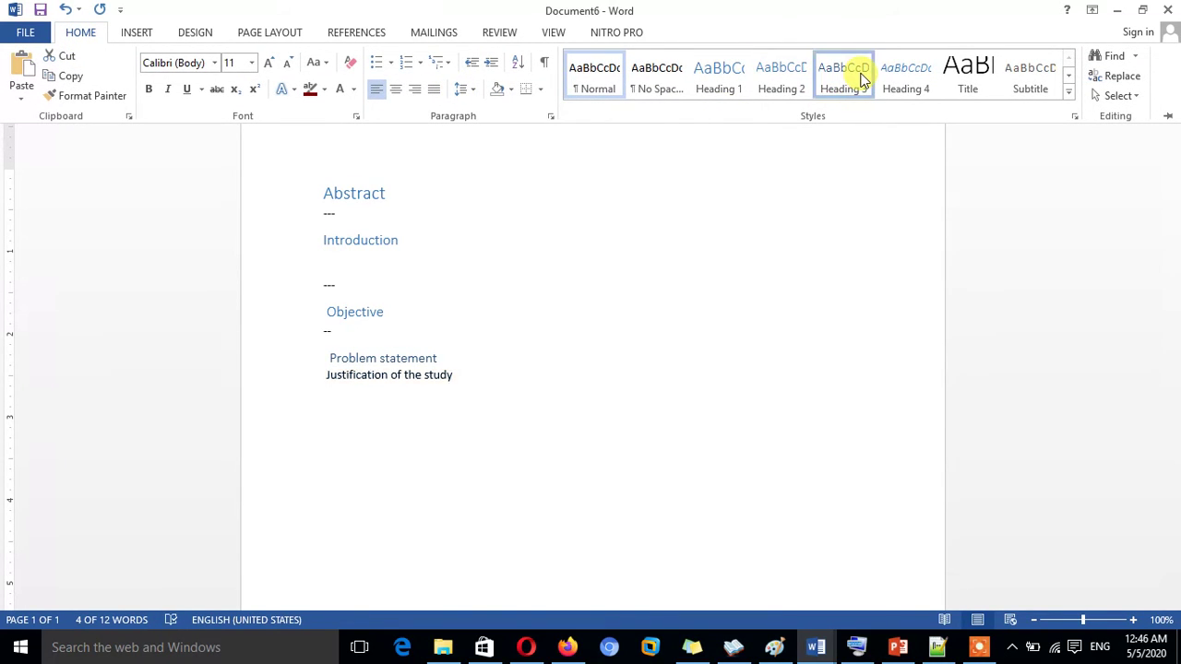
{"action": "left_click", "coordinate": [487, 378]}
{"action": "left_click", "coordinate": [306, 216], "text": "shift"}
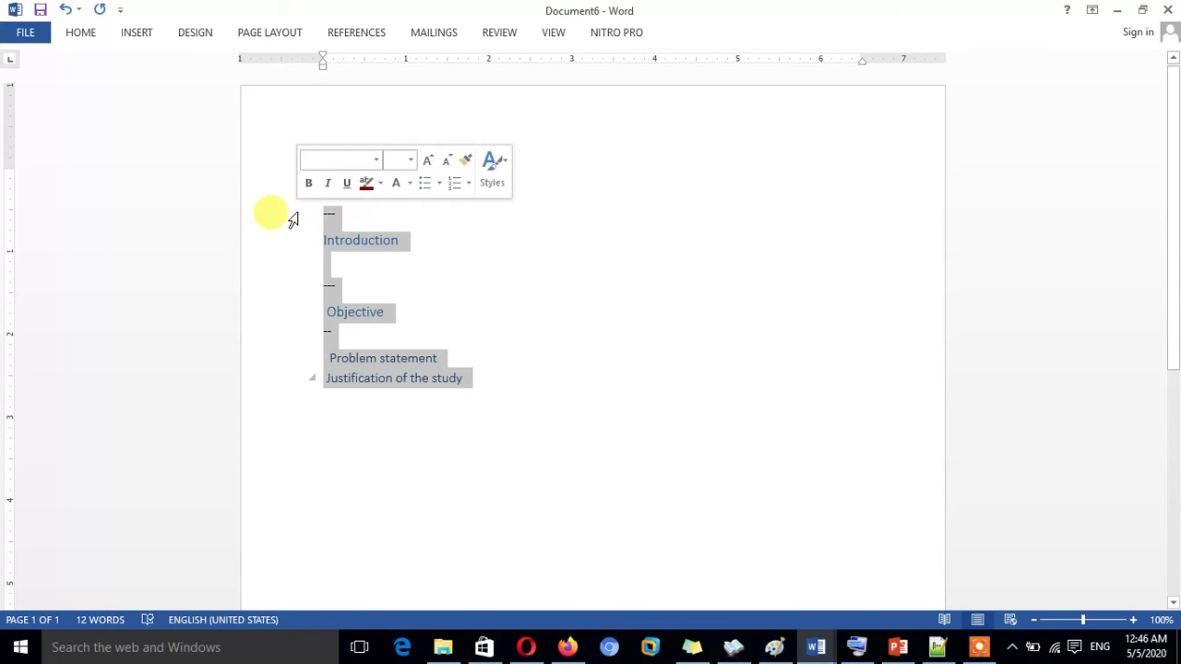
{"action": "left_click", "coordinate": [465, 382]}
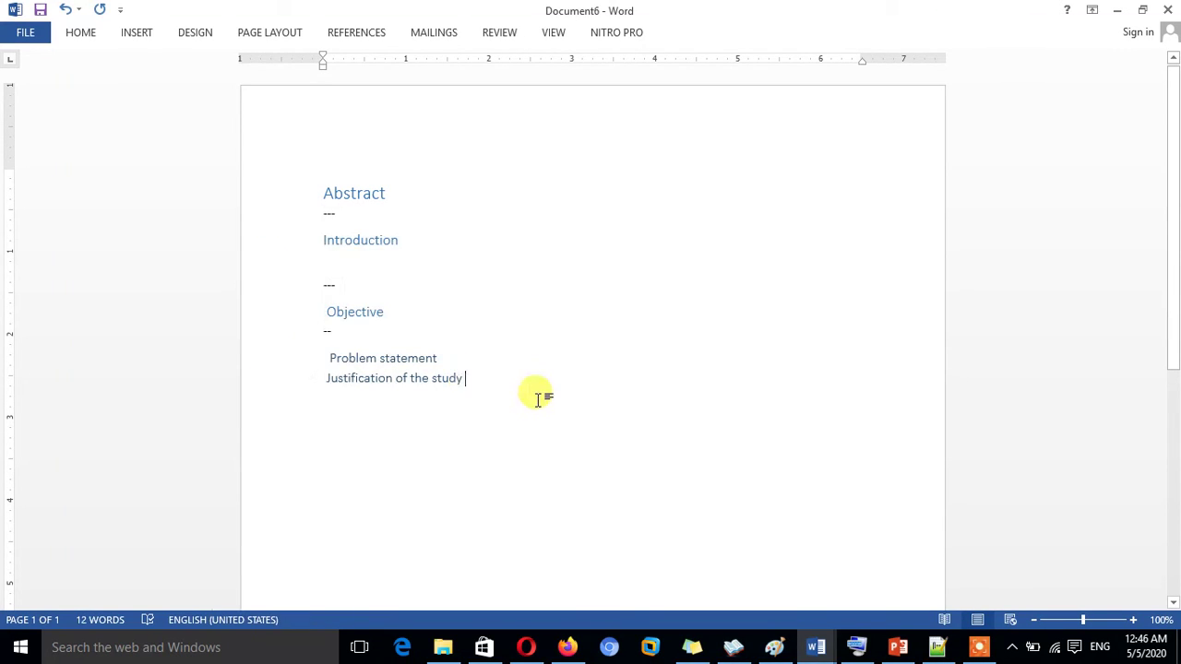
Step: Add three empty lines above Abstract
{"action": "left_click_drag", "start_coordinate": [537, 396], "coordinate": [298, 179]}
{"action": "left_click", "coordinate": [473, 307]}
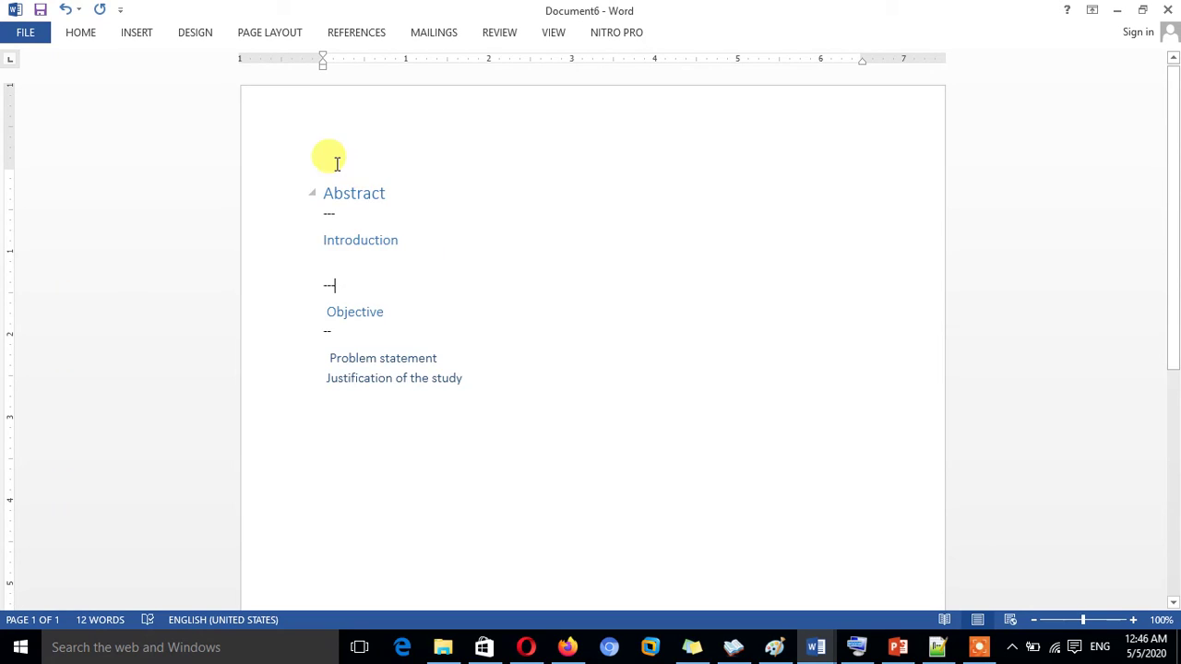
{"action": "left_click", "coordinate": [322, 170]}
{"action": "key", "text": "Return"}
{"action": "key", "text": "Return"}
{"action": "key", "text": "Return"}
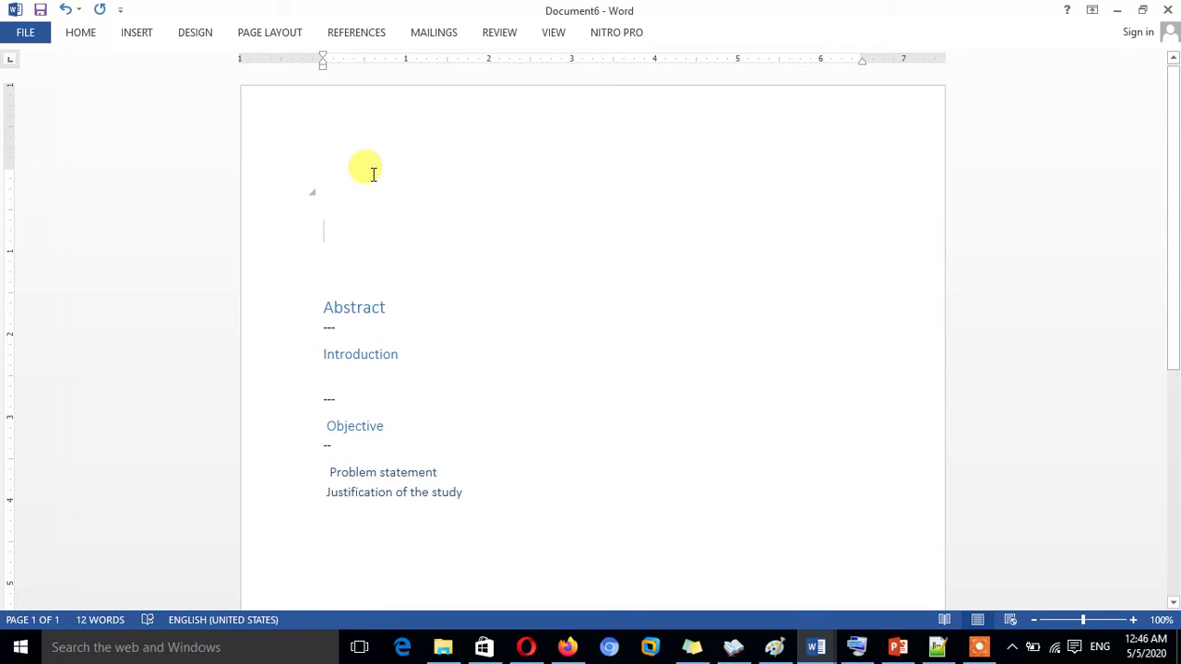
{"action": "key", "text": "Return"}
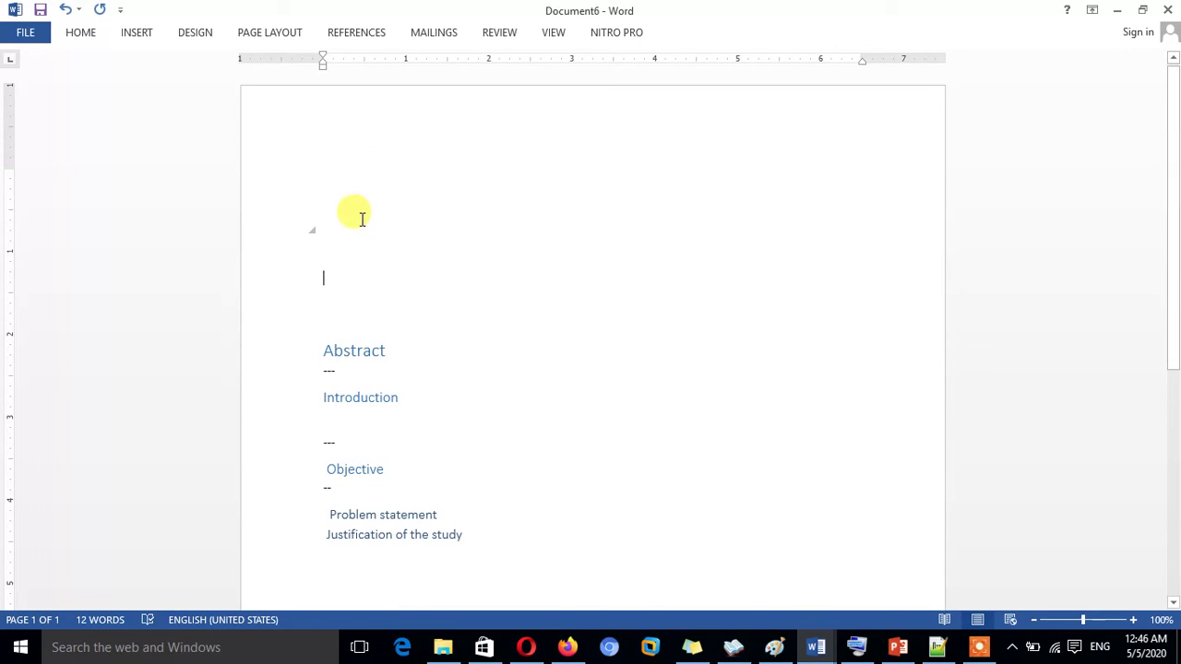
{"action": "key", "text": "Return"}
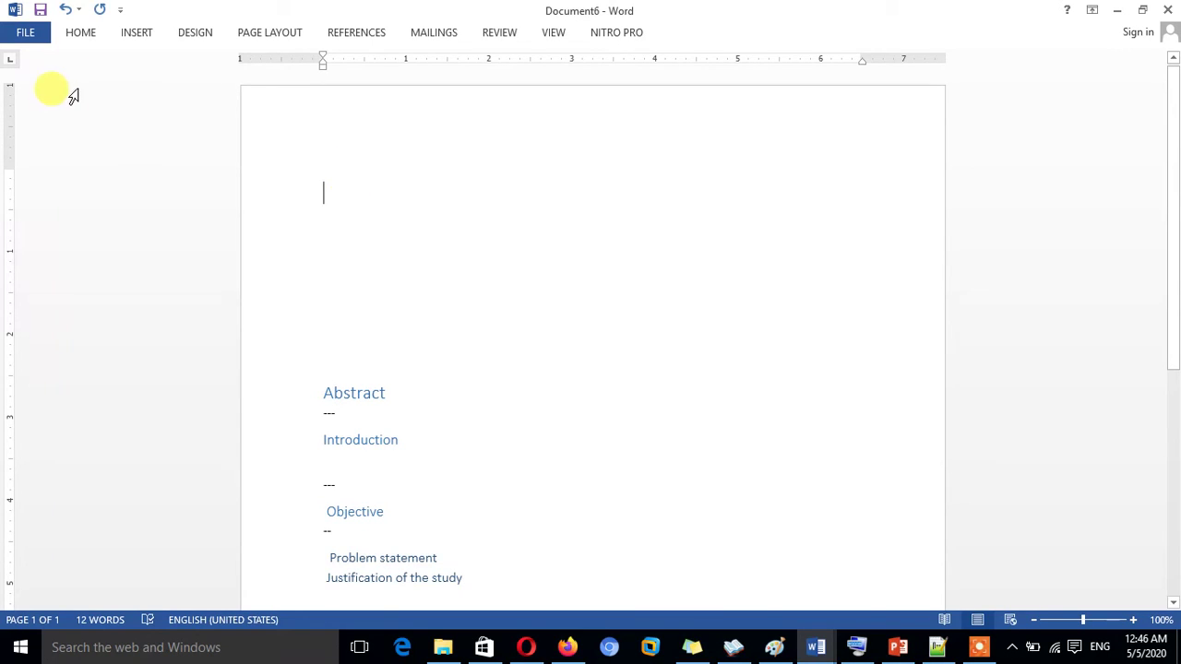
Step: Insert an Automatic Table 2 table of contents at the top of Document6
{"action": "left_click", "coordinate": [368, 33]}
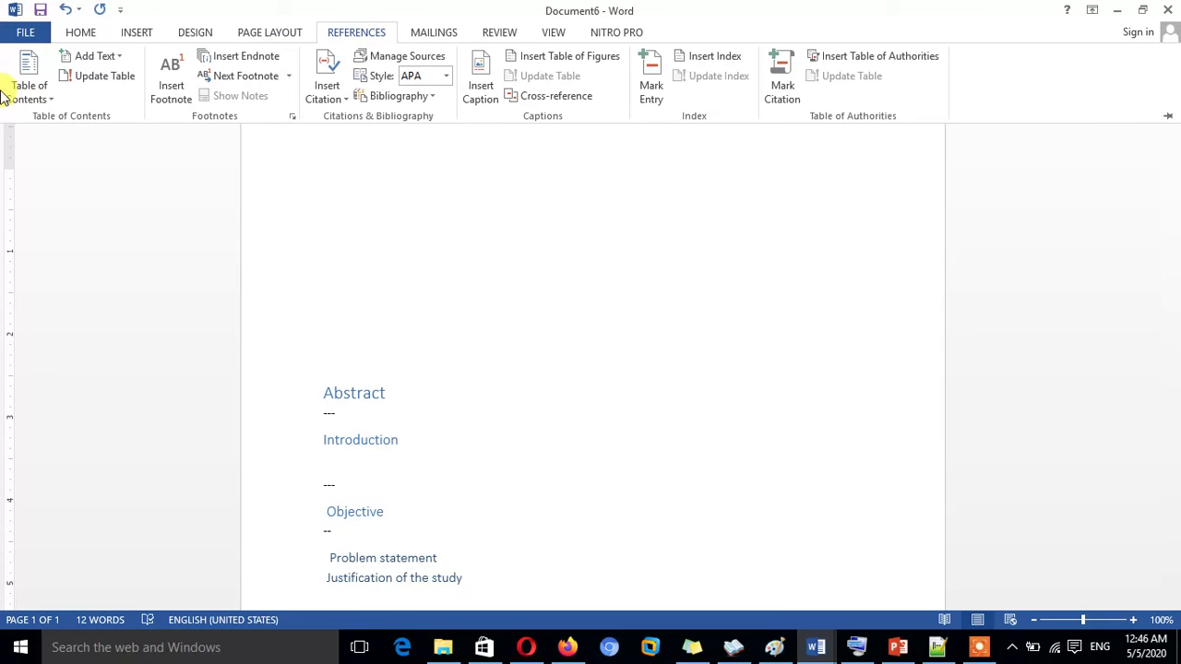
{"action": "left_click", "coordinate": [23, 88]}
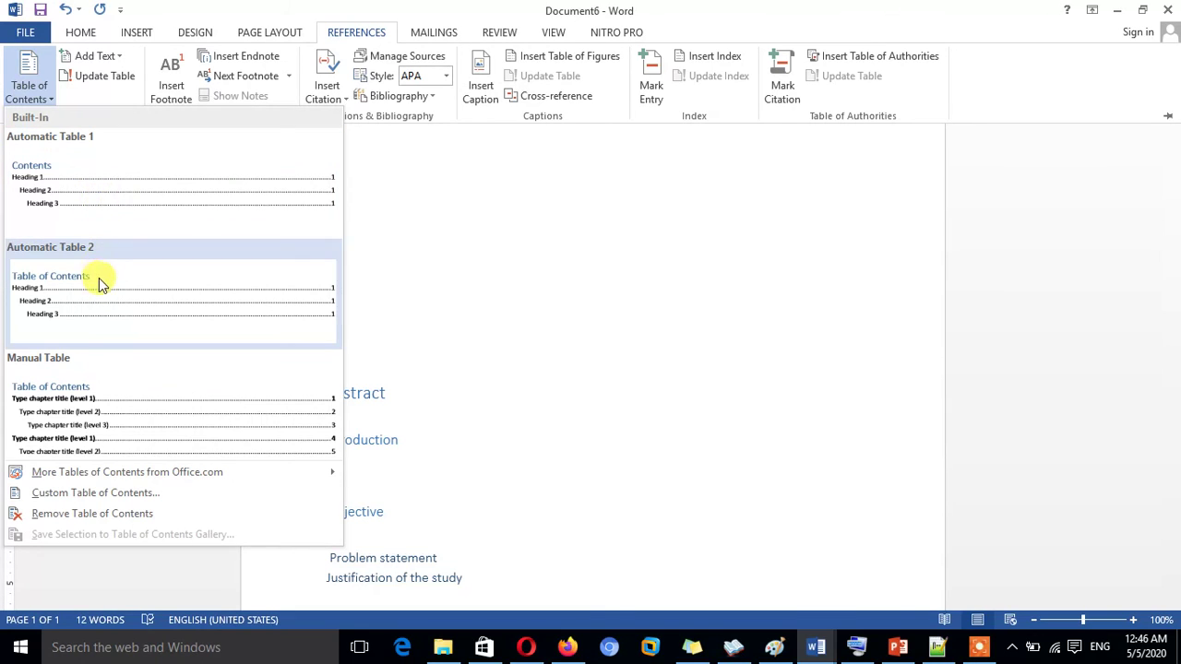
{"action": "left_click", "coordinate": [97, 281]}
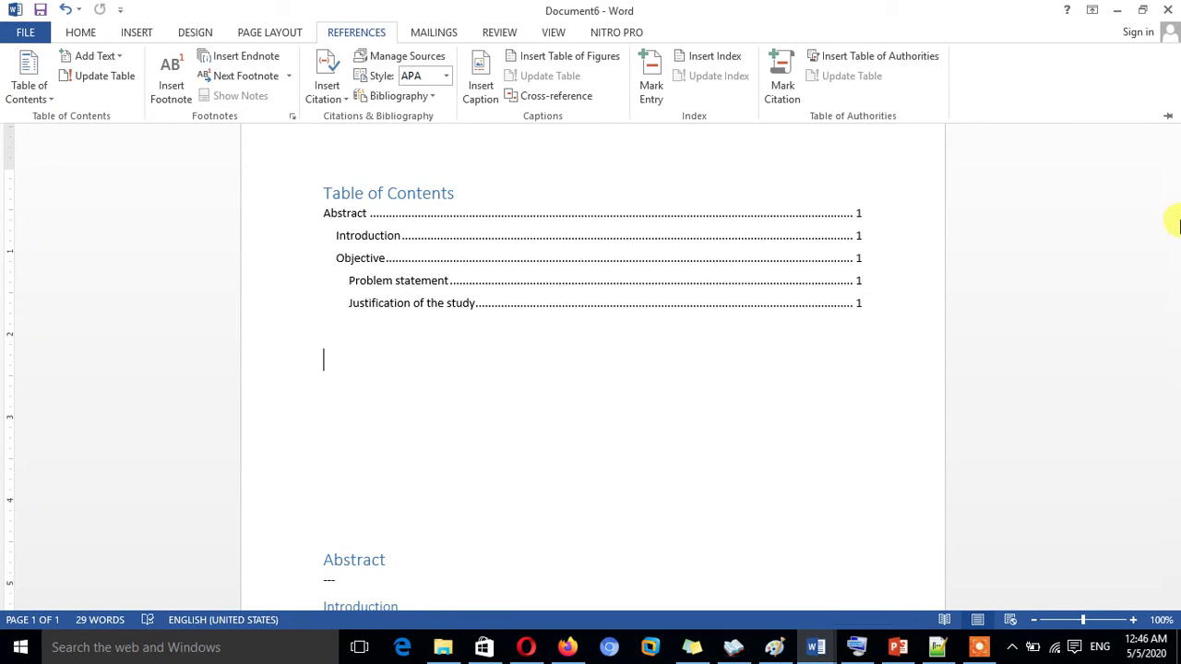
{"action": "key", "text": "ctrl+F1"}
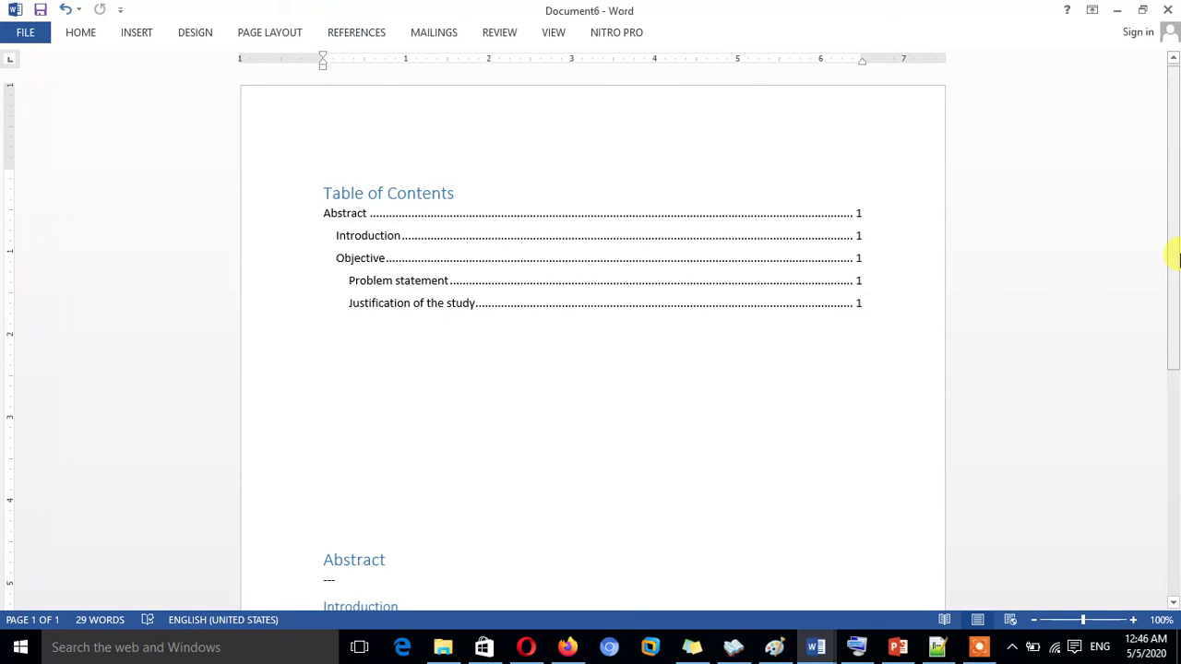
{"action": "left_click_drag", "start_coordinate": [1173, 255], "coordinate": [1164, 386]}
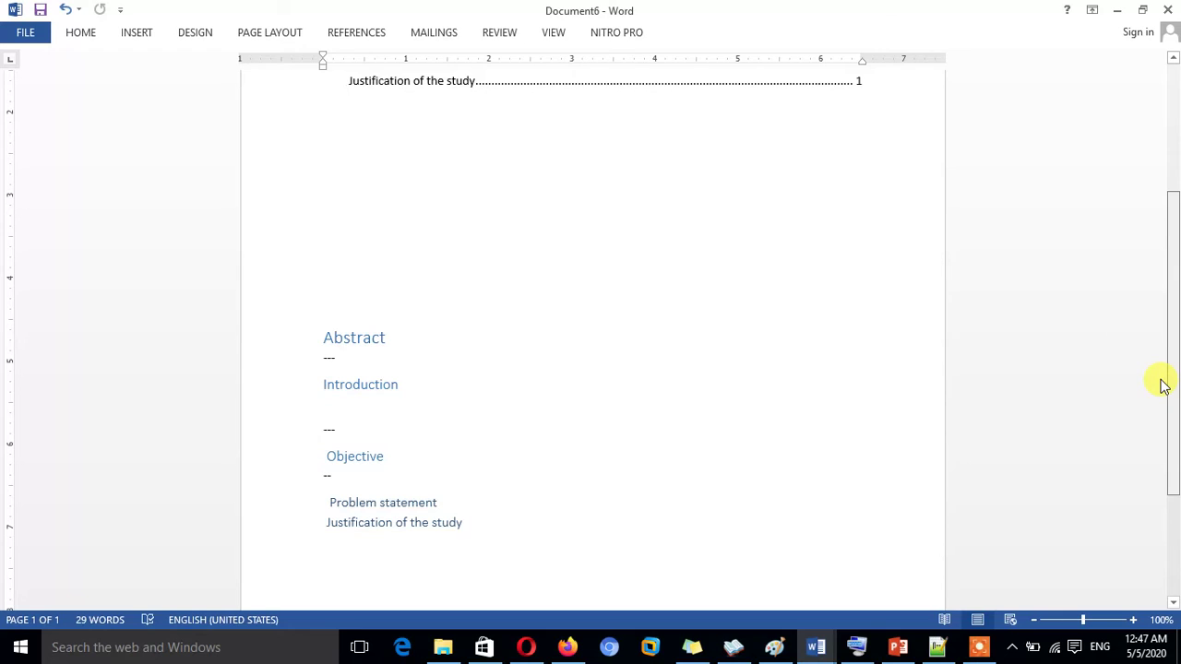
{"action": "scroll", "coordinate": [1164, 386], "scroll_direction": "up", "scroll_amount": 1}
Step: Select and review the generated table of contents entries, Abstract through Justification of the study
{"action": "scroll", "coordinate": [1160, 323], "scroll_direction": "up", "scroll_amount": 2}
{"action": "scroll", "coordinate": [1152, 259], "scroll_direction": "up", "scroll_amount": 1}
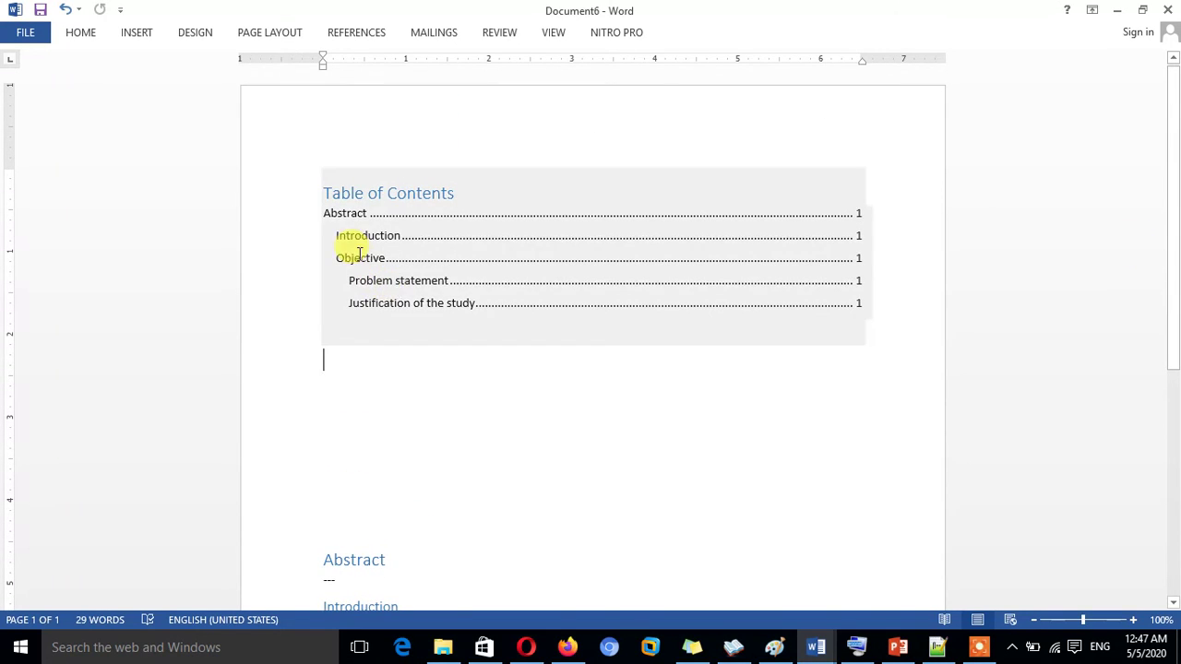
{"action": "left_click_drag", "start_coordinate": [326, 214], "coordinate": [634, 334]}
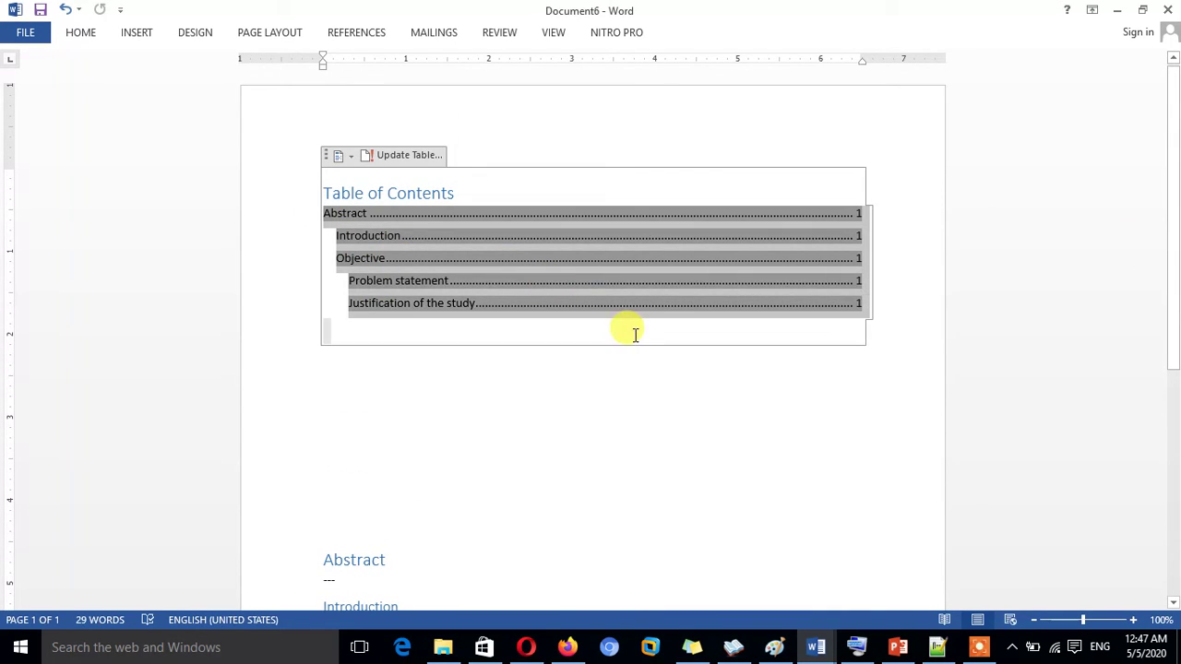
{"action": "left_click", "coordinate": [637, 408]}
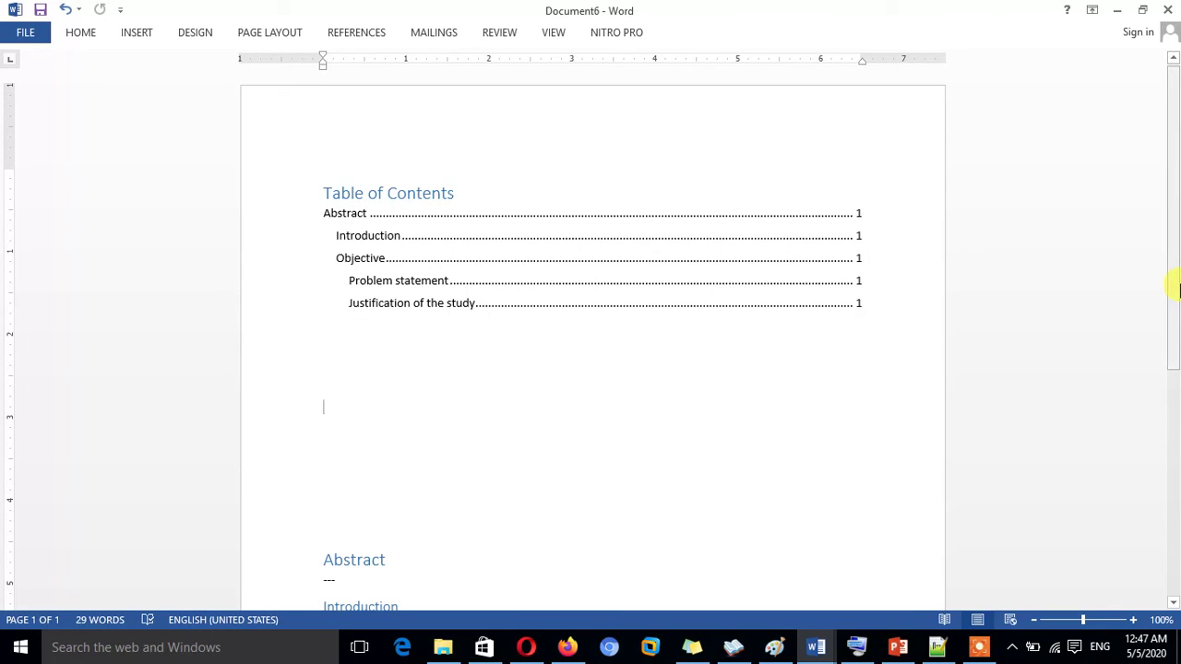
{"action": "mouse_move", "coordinate": [1176, 289]}
{"action": "left_mouse_down"}
{"action": "mouse_move", "coordinate": [1174, 334]}
{"action": "mouse_move", "coordinate": [833, 231]}
{"action": "left_mouse_up"}
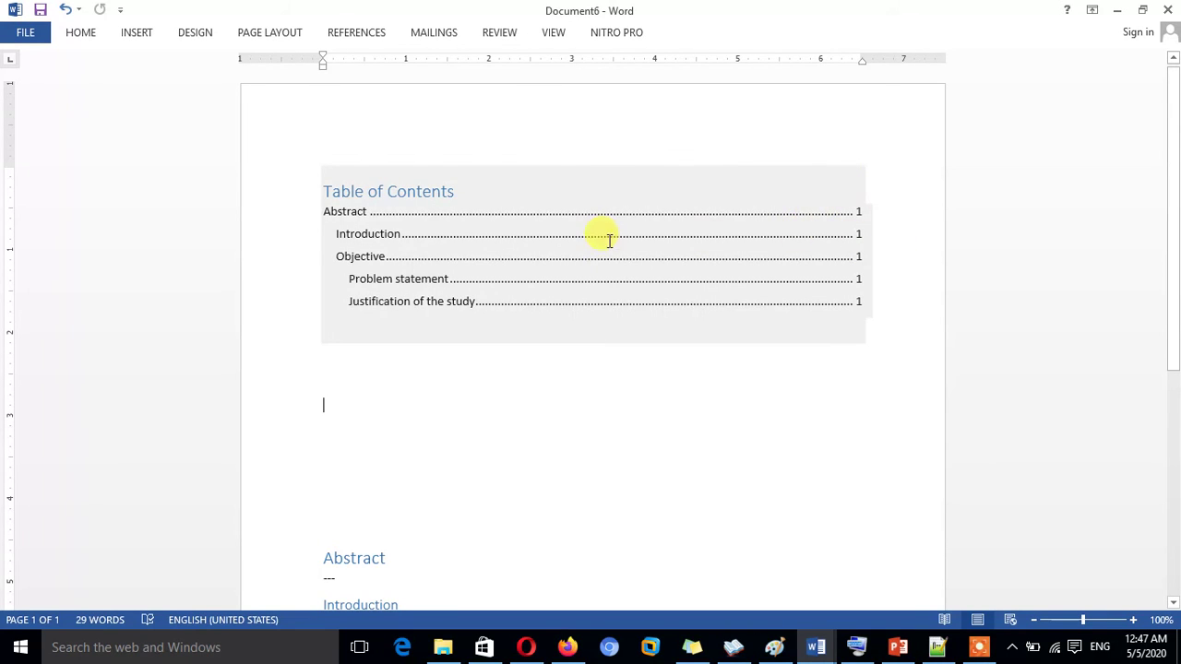
{"action": "left_click", "coordinate": [350, 212]}
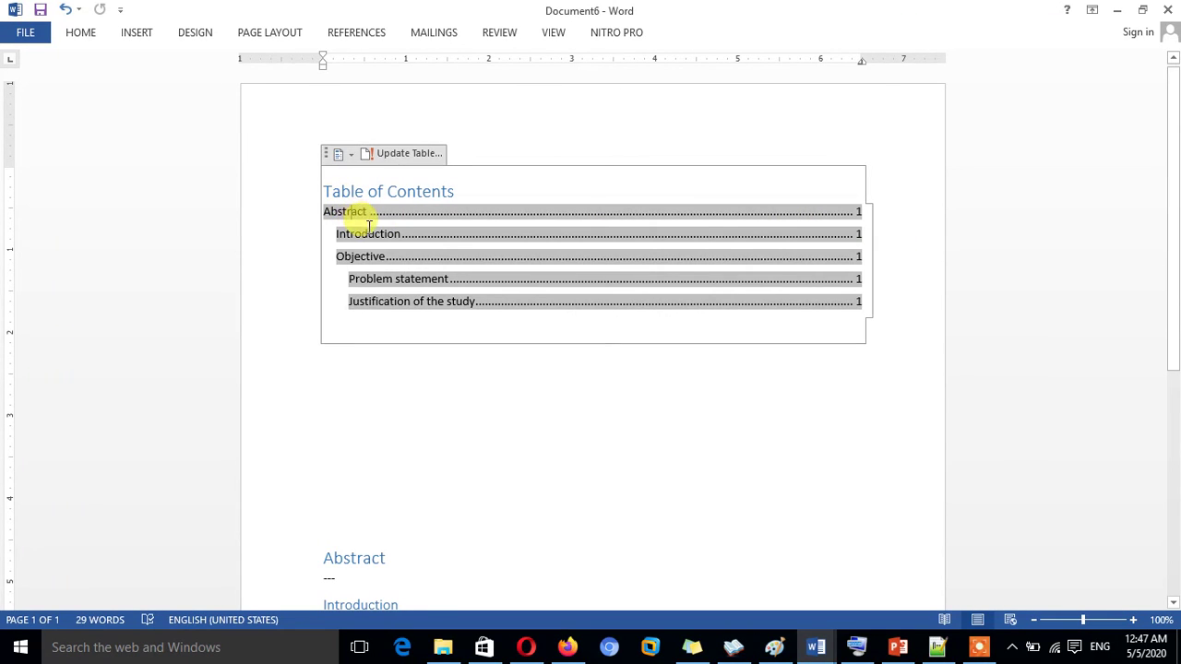
{"action": "left_click", "coordinate": [397, 323]}
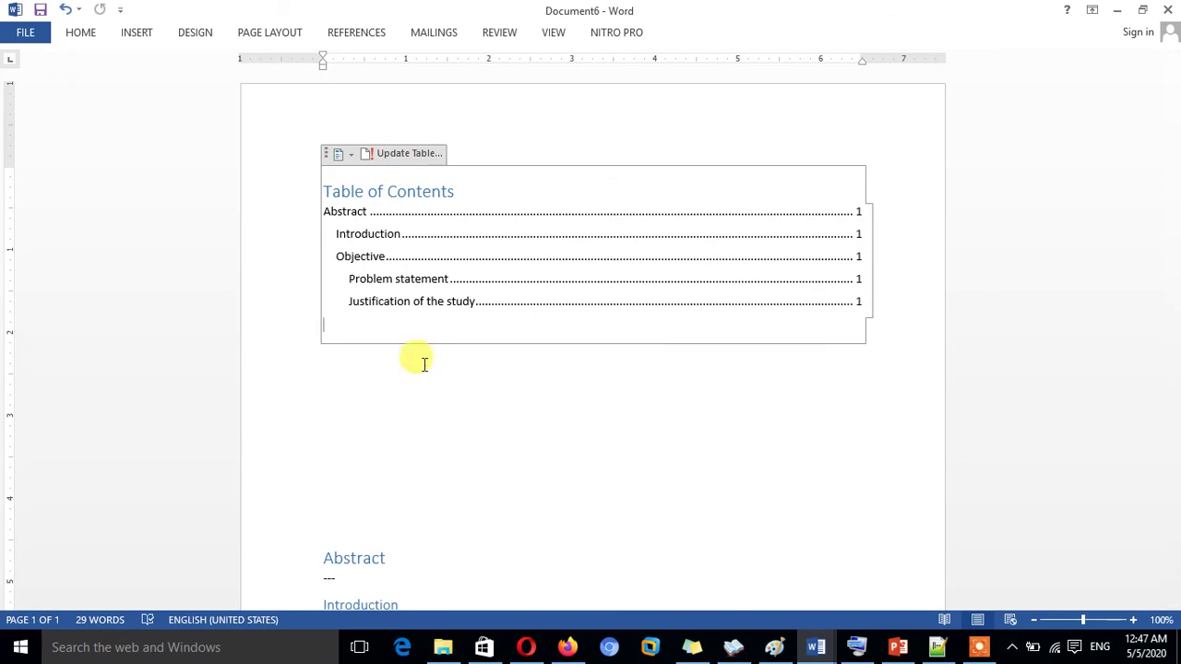
{"action": "left_click", "coordinate": [421, 426]}
Step: Start an update of the table of contents, then cancel it
{"action": "left_click", "coordinate": [390, 187]}
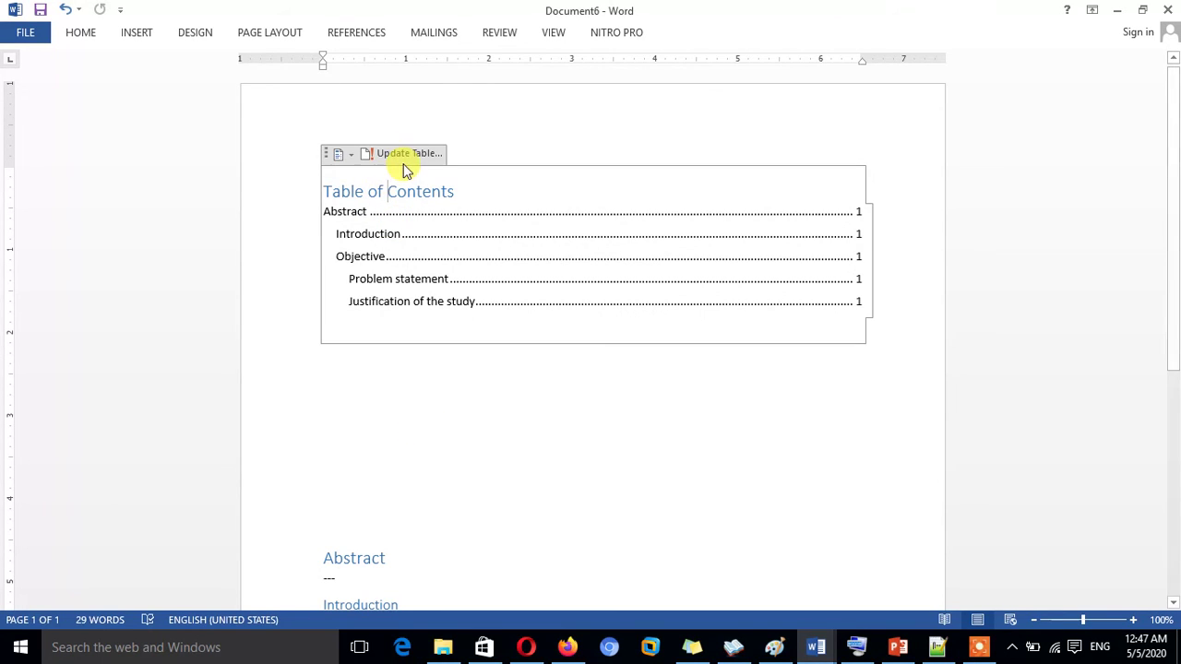
{"action": "left_click", "coordinate": [410, 153]}
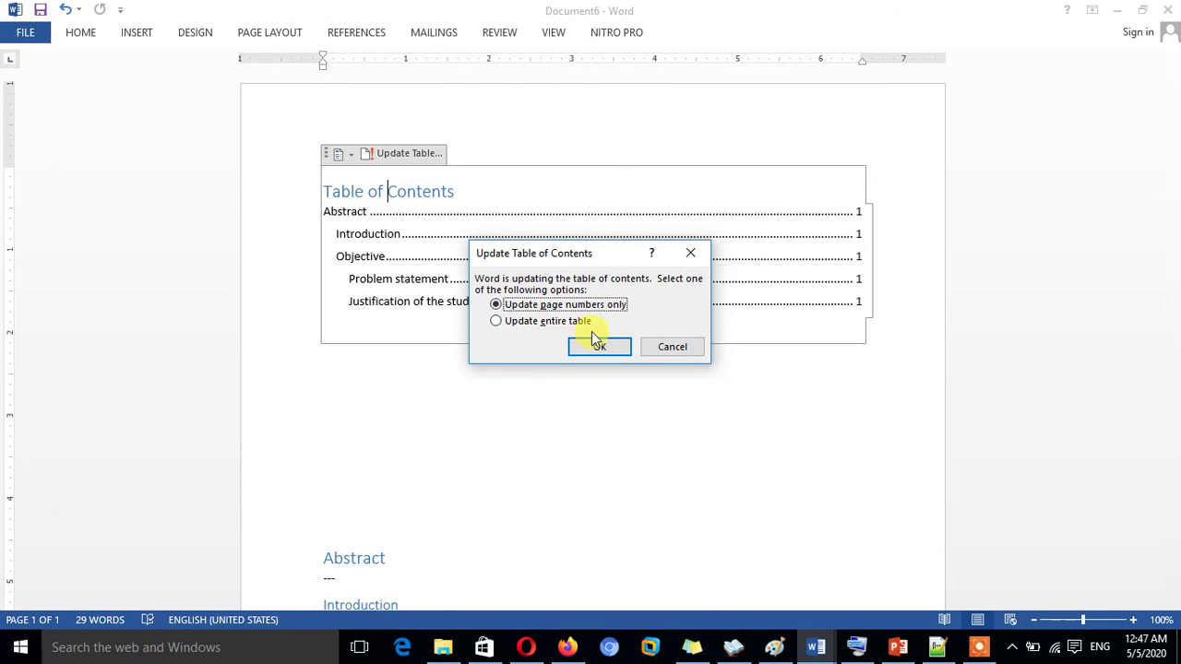
{"action": "left_click", "coordinate": [677, 351]}
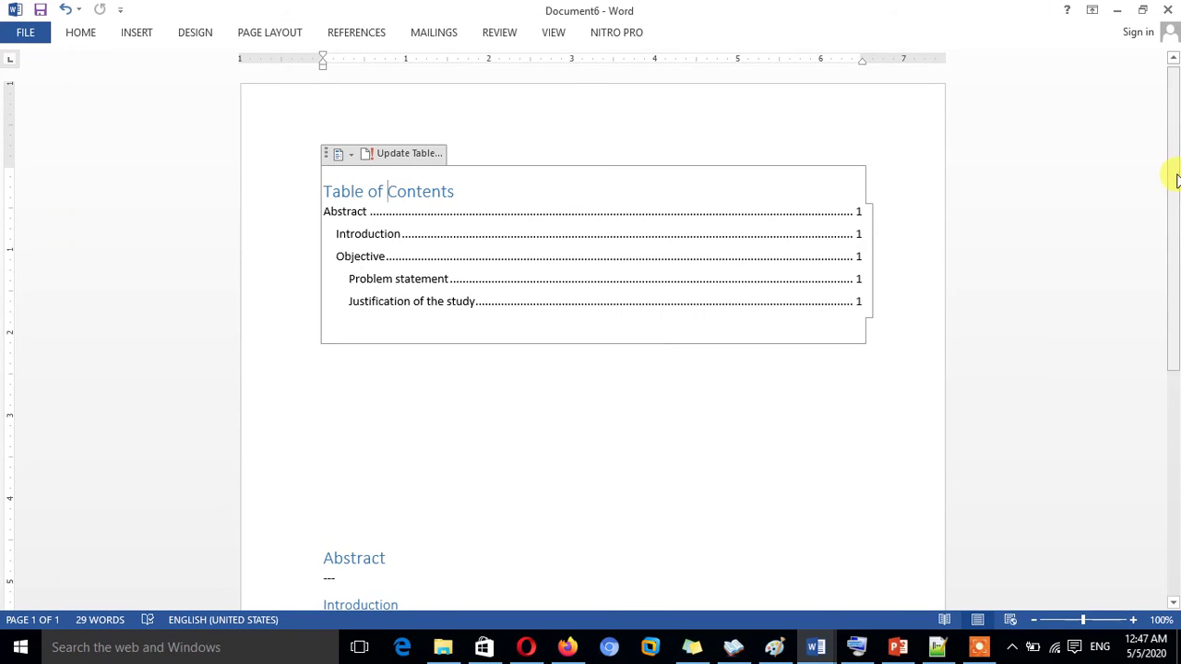
{"action": "left_click_drag", "start_coordinate": [1177, 180], "coordinate": [1176, 206]}
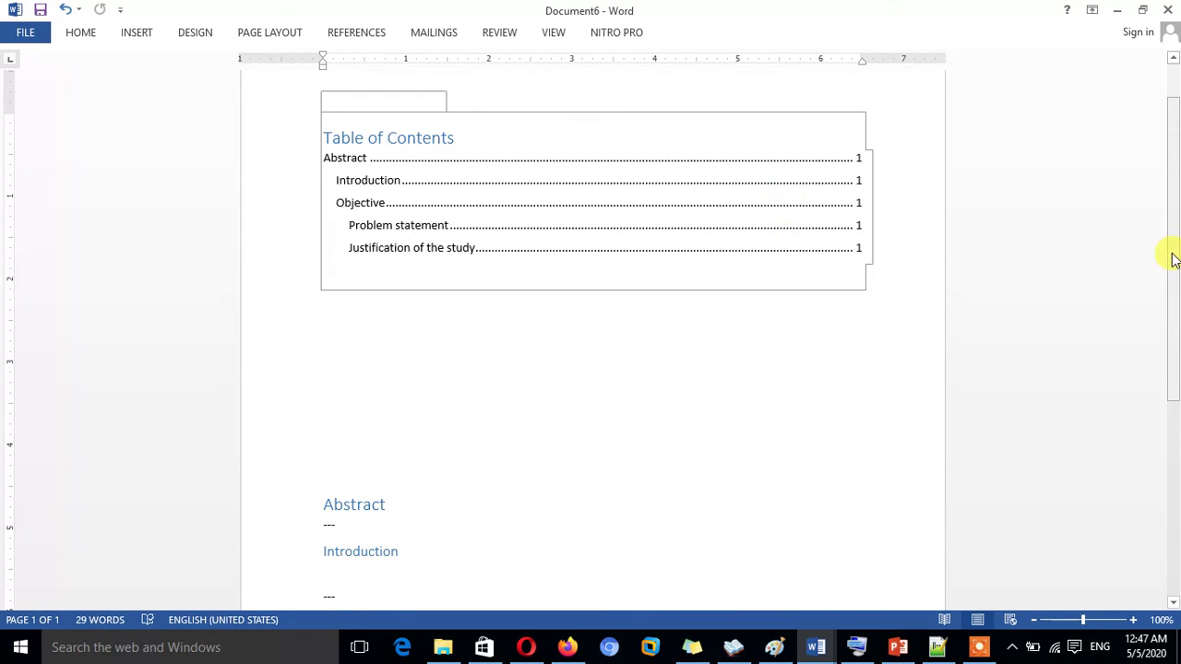
{"action": "left_click_drag", "start_coordinate": [1173, 255], "coordinate": [1175, 192]}
Step: Replace the automatic contents with Word's Manual Table from the References Table of Contents gallery
{"action": "double_click", "coordinate": [372, 397]}
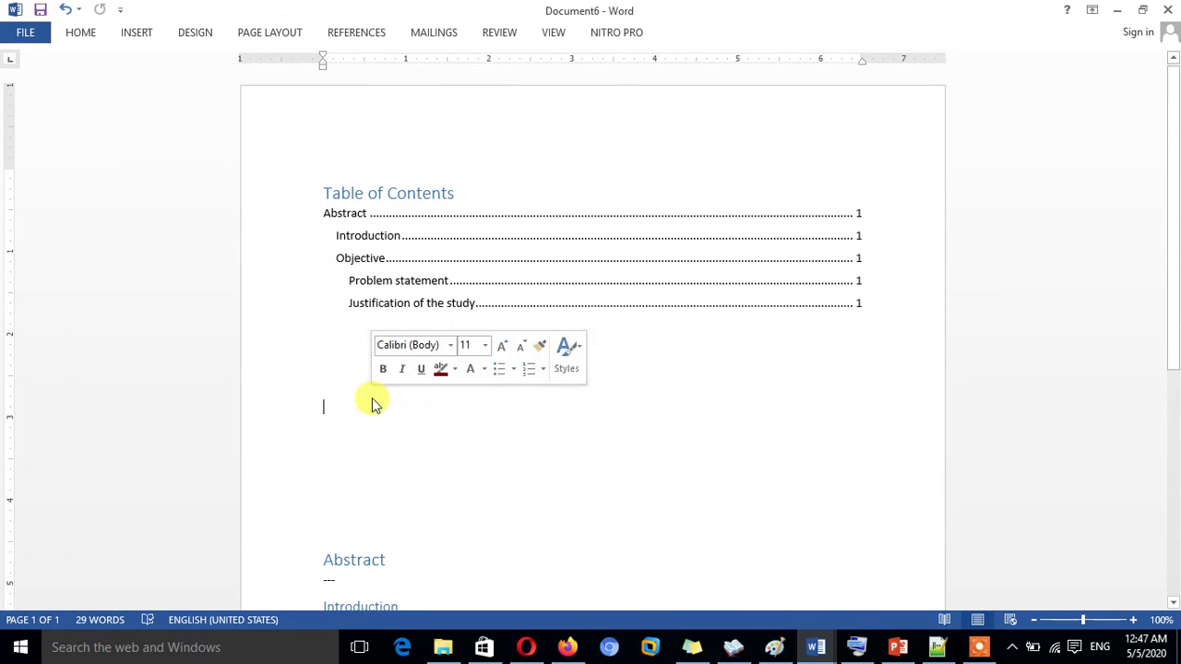
{"action": "left_click", "coordinate": [341, 398]}
{"action": "left_click", "coordinate": [351, 32]}
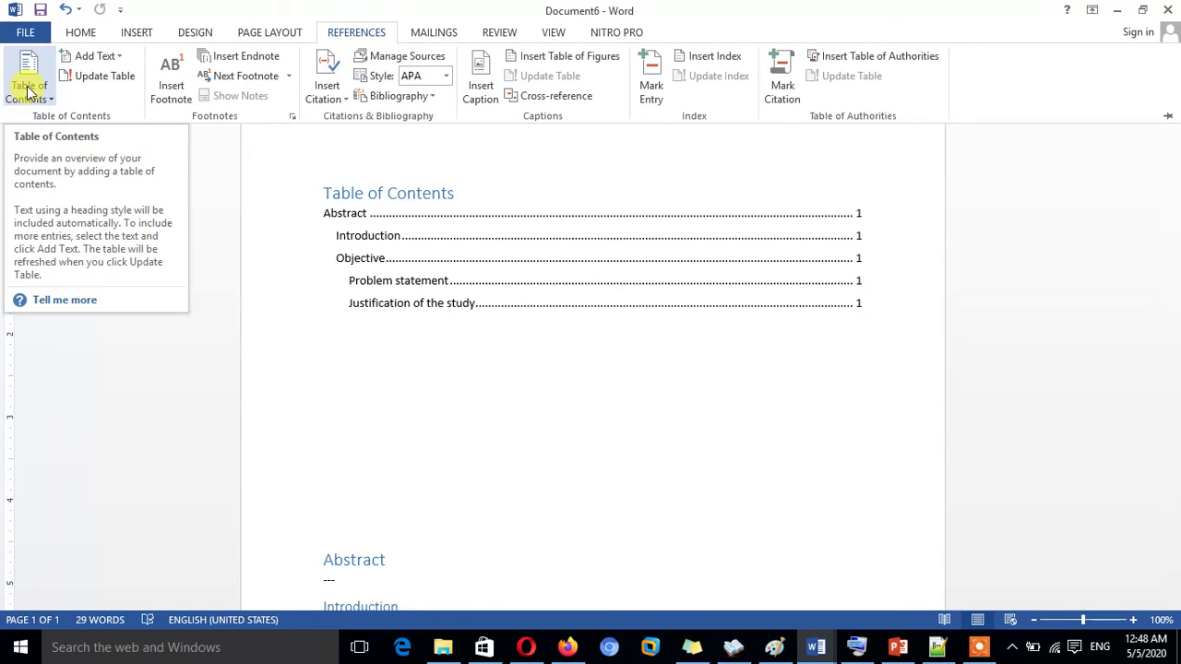
{"action": "left_click", "coordinate": [29, 92]}
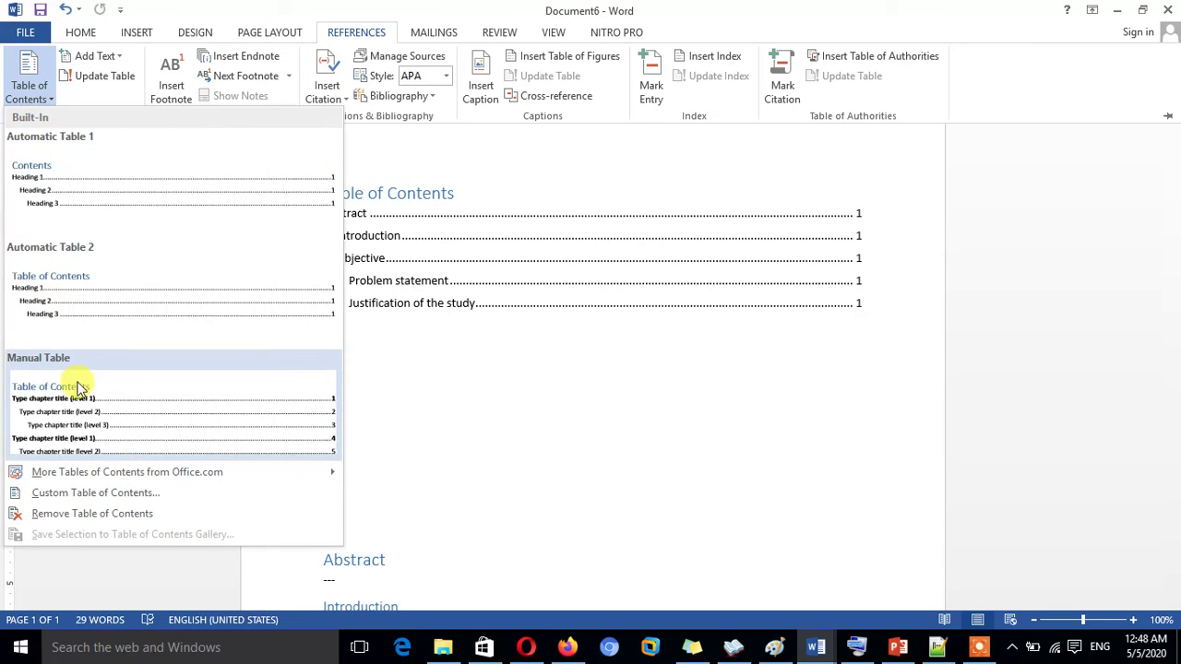
{"action": "left_click", "coordinate": [73, 411]}
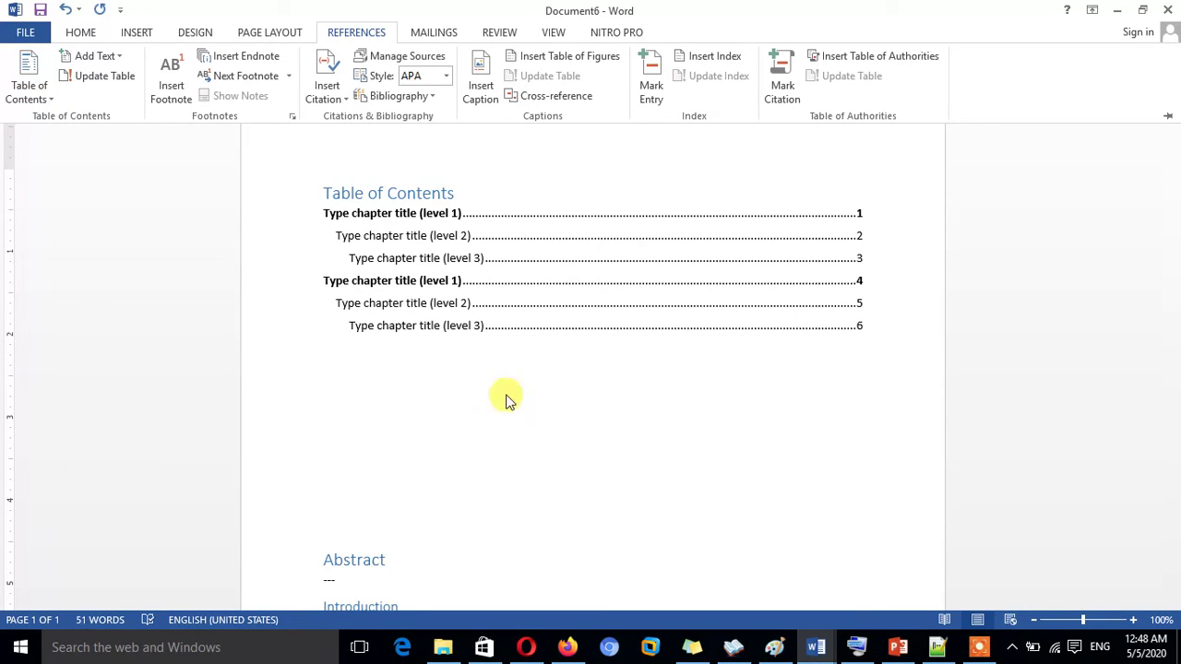
Step: Collapse the ribbon and select the first level-1 placeholder entry in the manual contents
{"action": "key", "text": "ctrl+F1"}
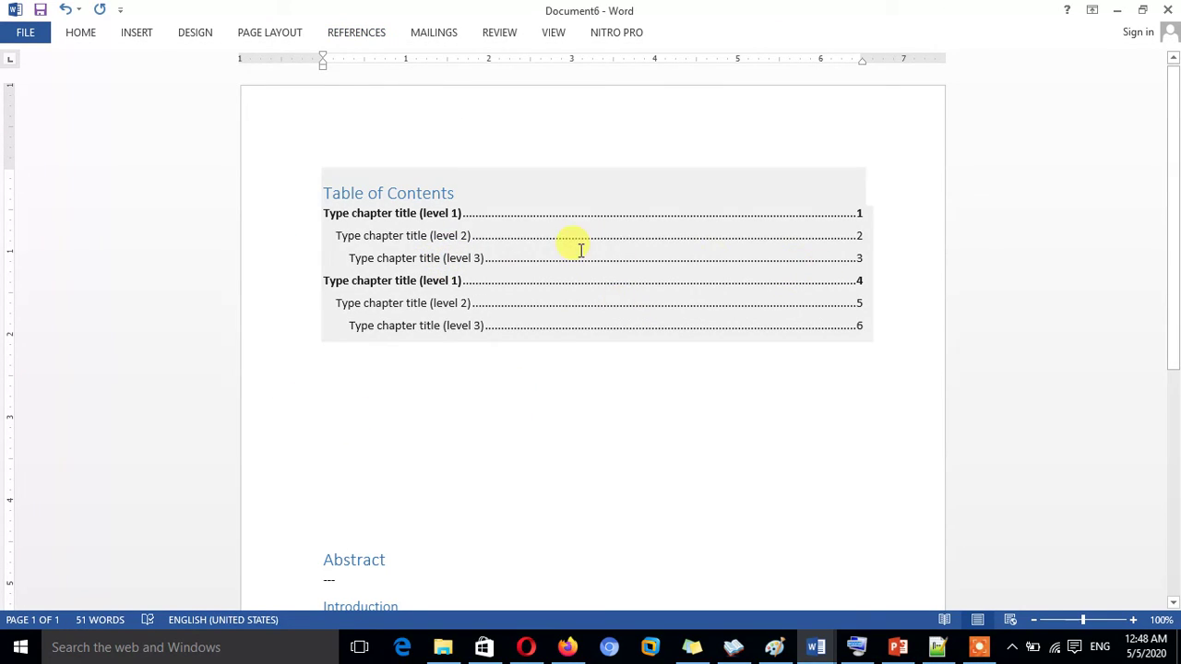
{"action": "left_click", "coordinate": [382, 235]}
{"action": "left_click", "coordinate": [390, 213]}
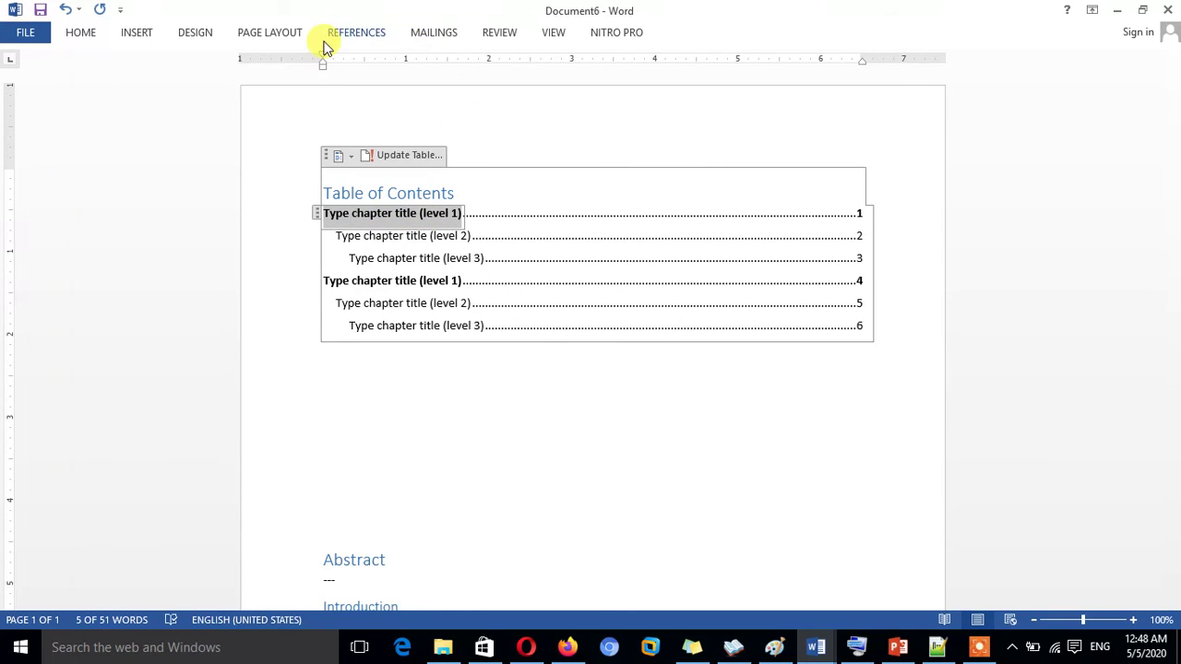
Step: Fill the first two placeholder entries with Abstract and Introduction
{"action": "left_click", "coordinate": [350, 34]}
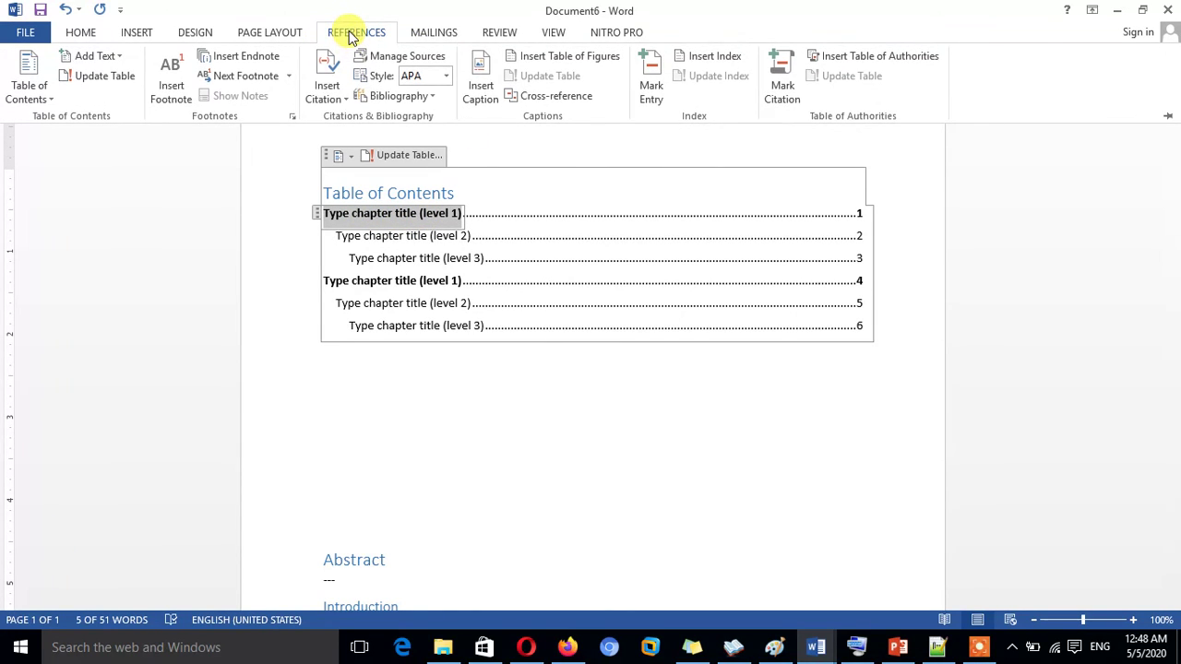
{"action": "left_click", "coordinate": [424, 232]}
{"action": "left_click", "coordinate": [406, 238]}
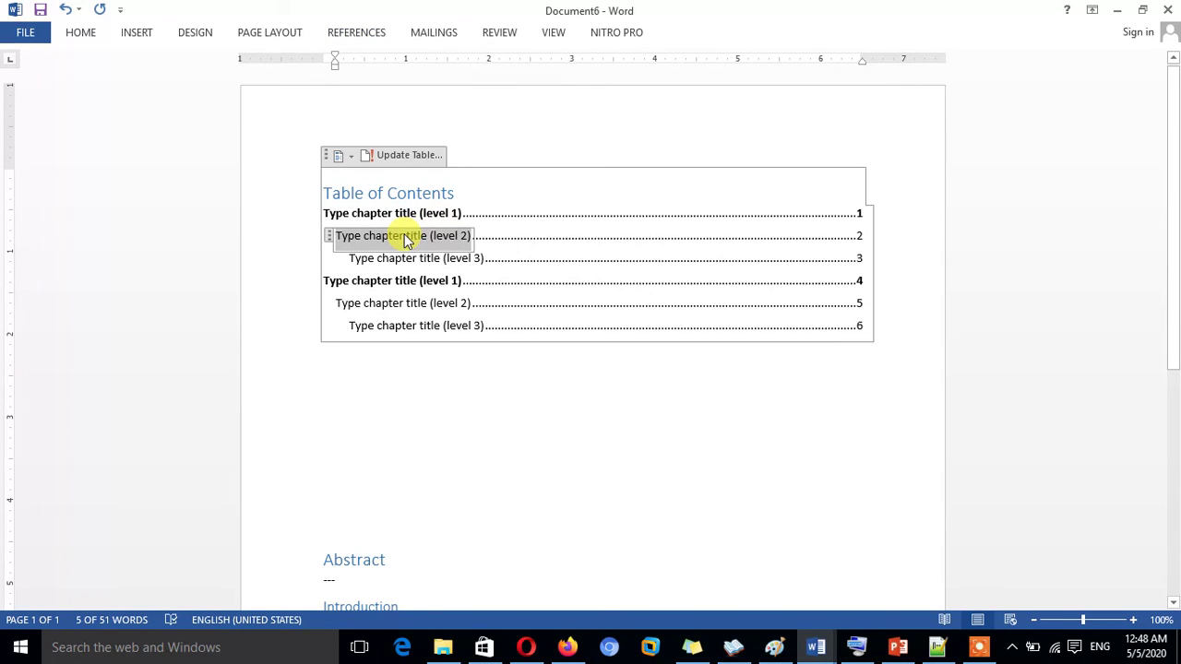
{"action": "left_click", "coordinate": [406, 216]}
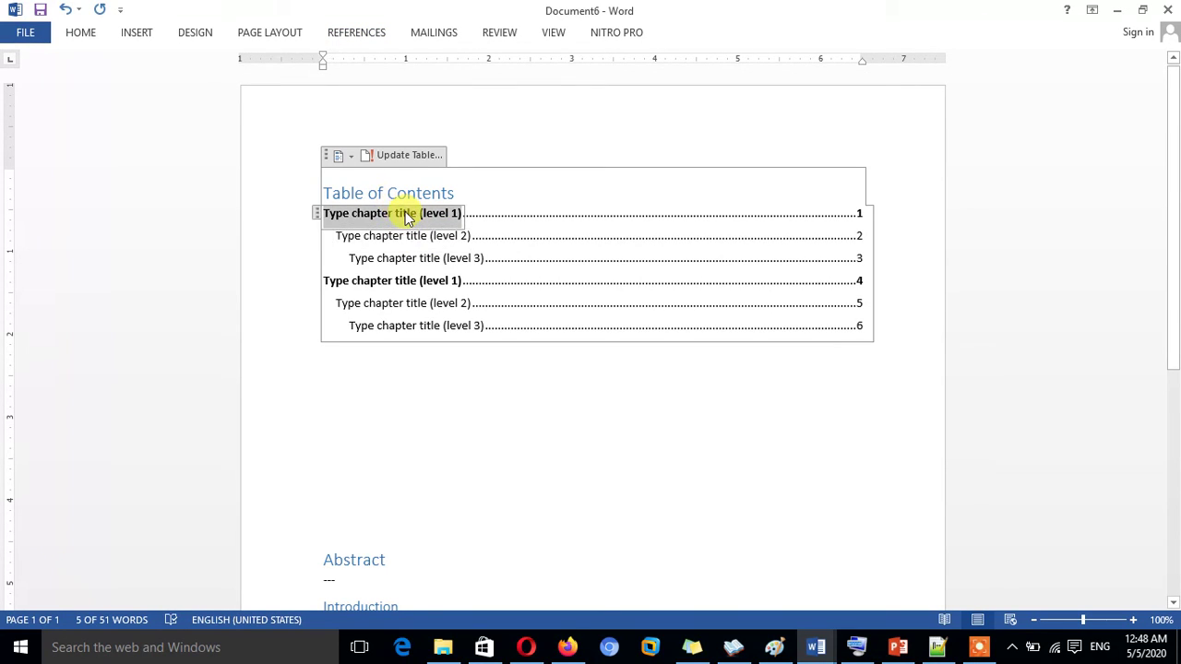
{"action": "type", "text": "Abs"}
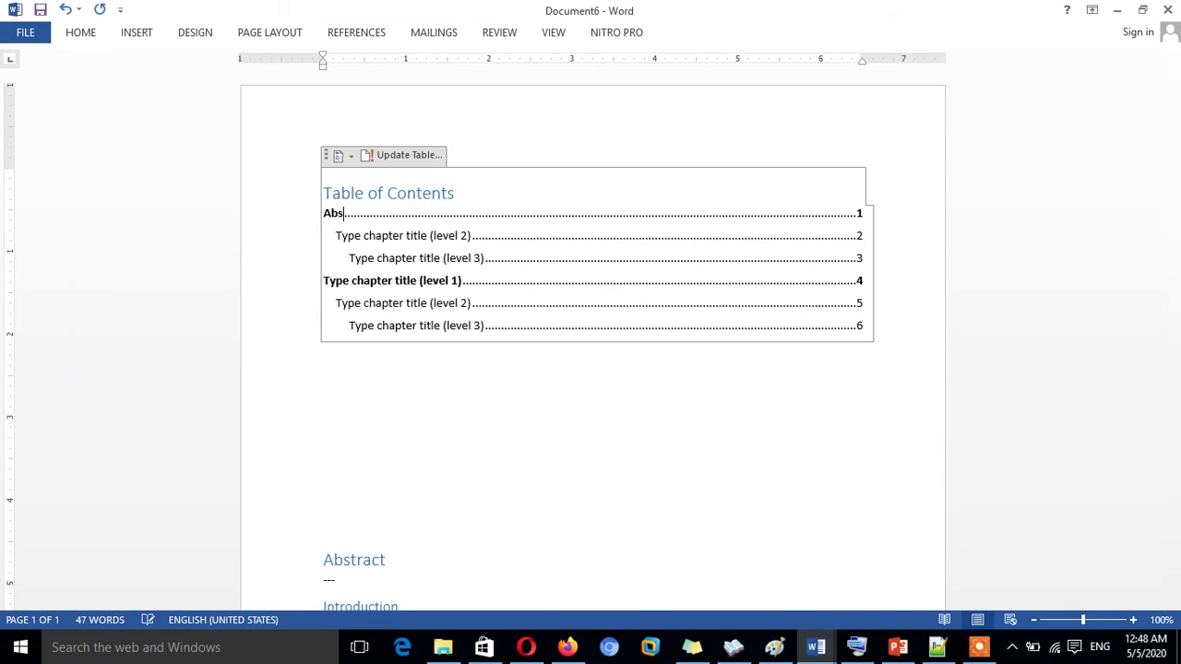
{"action": "type", "text": "tract"}
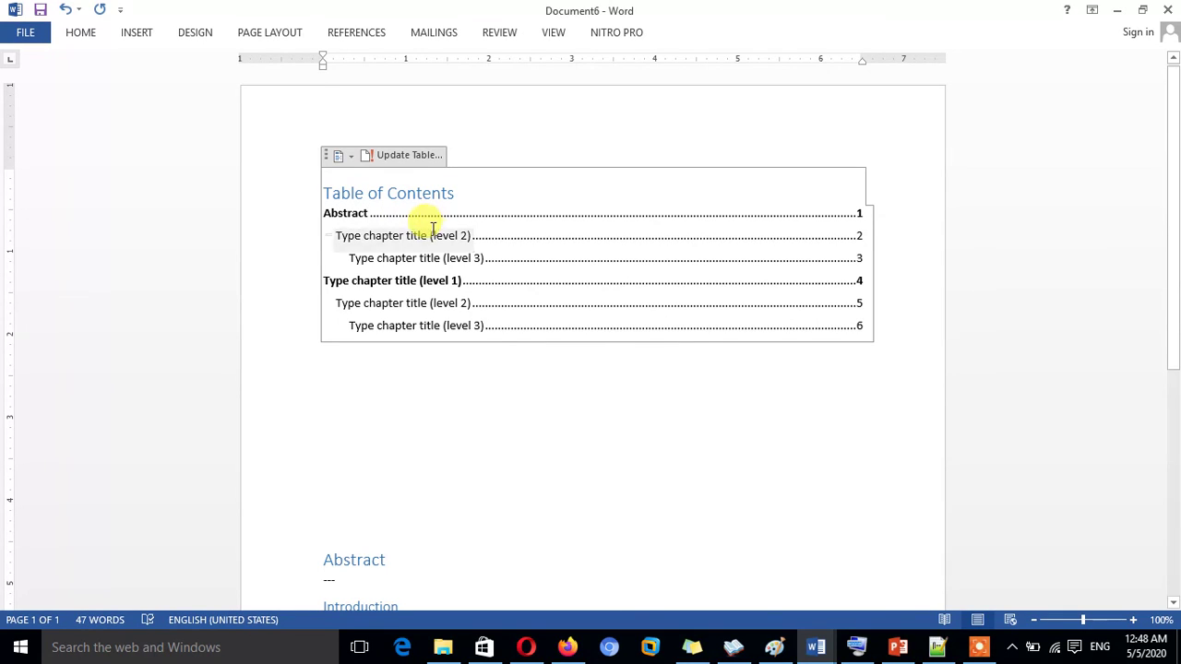
{"action": "left_click", "coordinate": [432, 235]}
{"action": "type", "text": "Introduction"}
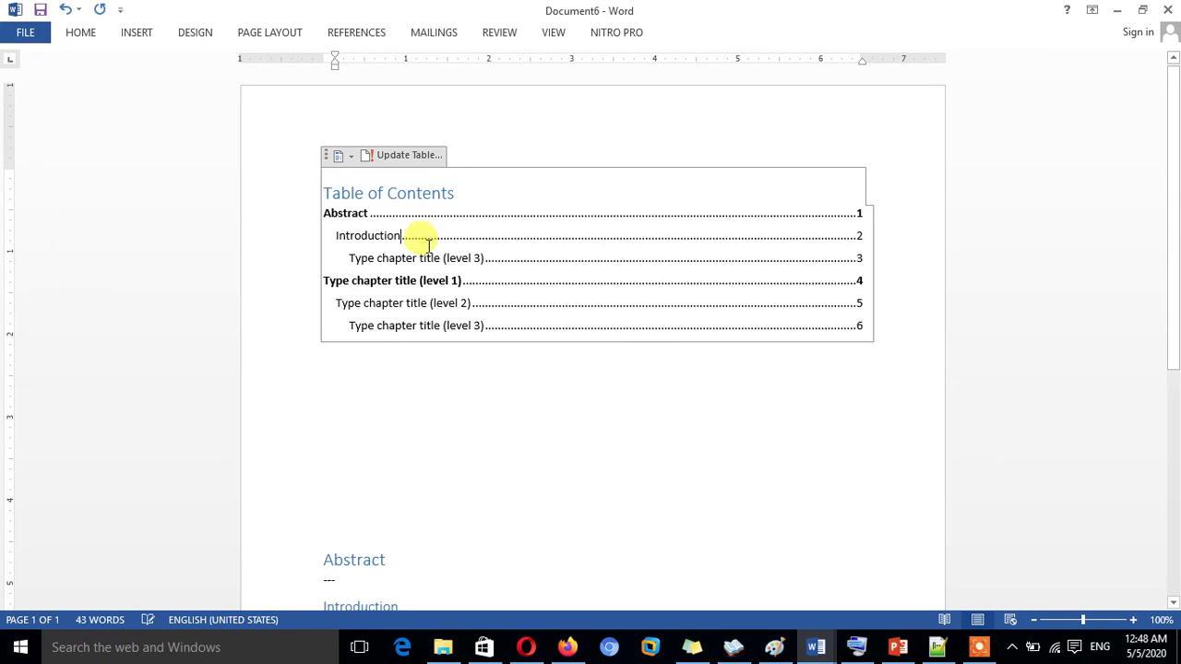
Step: Fill the next two placeholder entries with Problem statement and Significance
{"action": "left_click", "coordinate": [417, 259]}
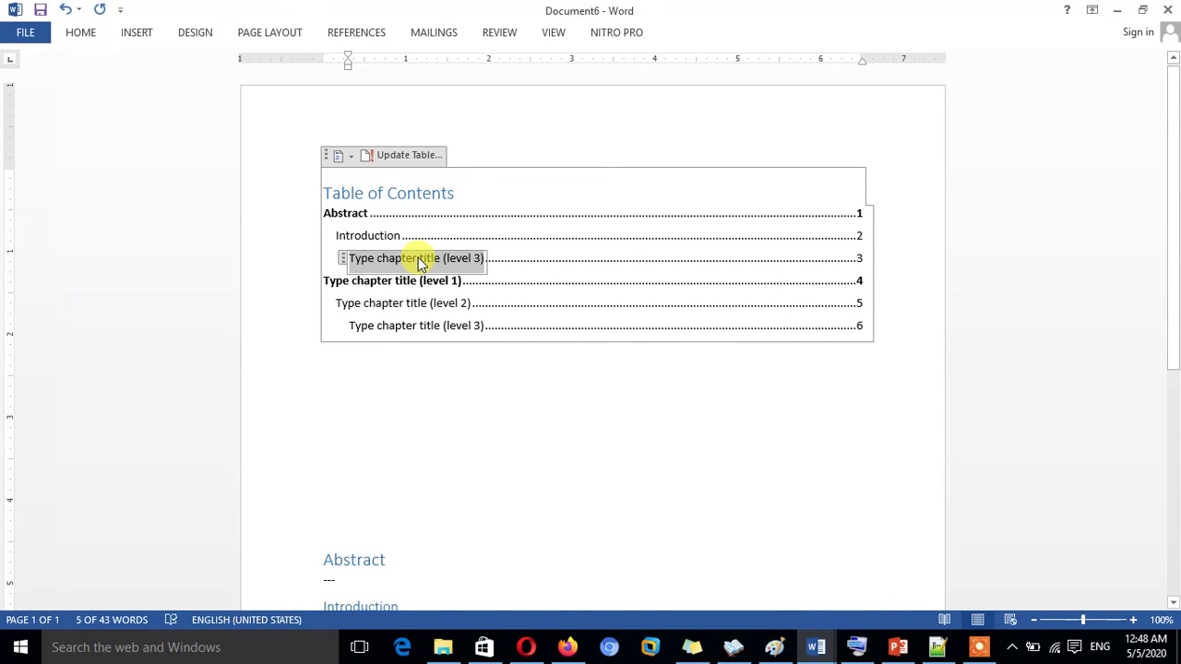
{"action": "type", "text": "prom statement"}
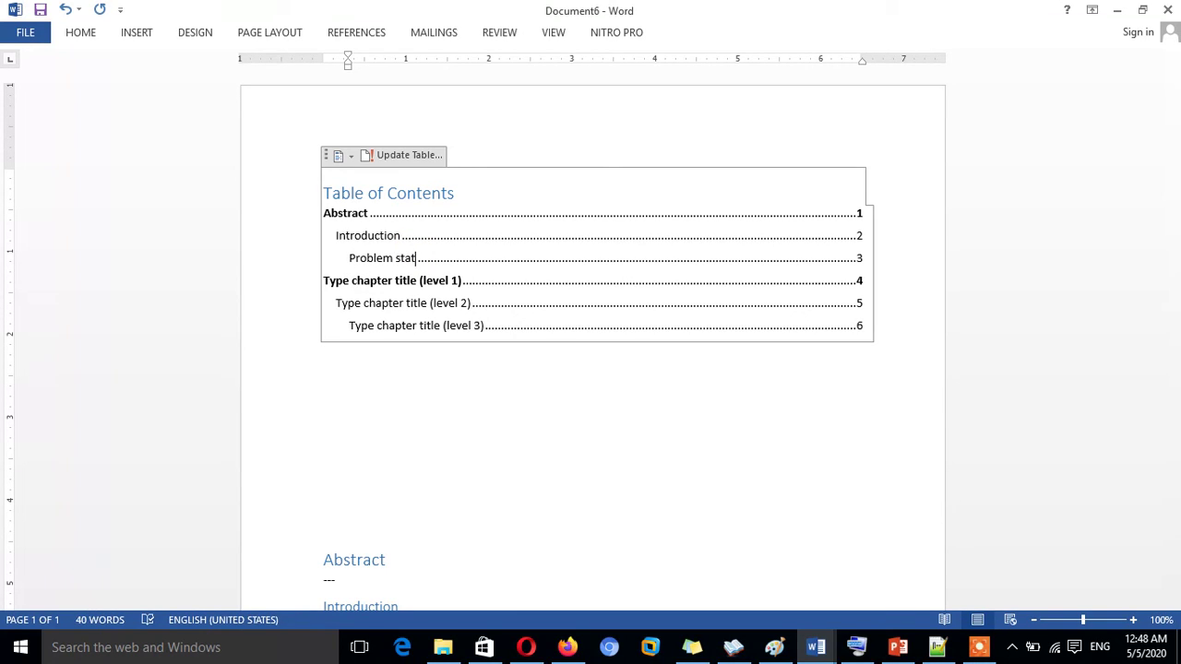
{"action": "left_click", "coordinate": [397, 280]}
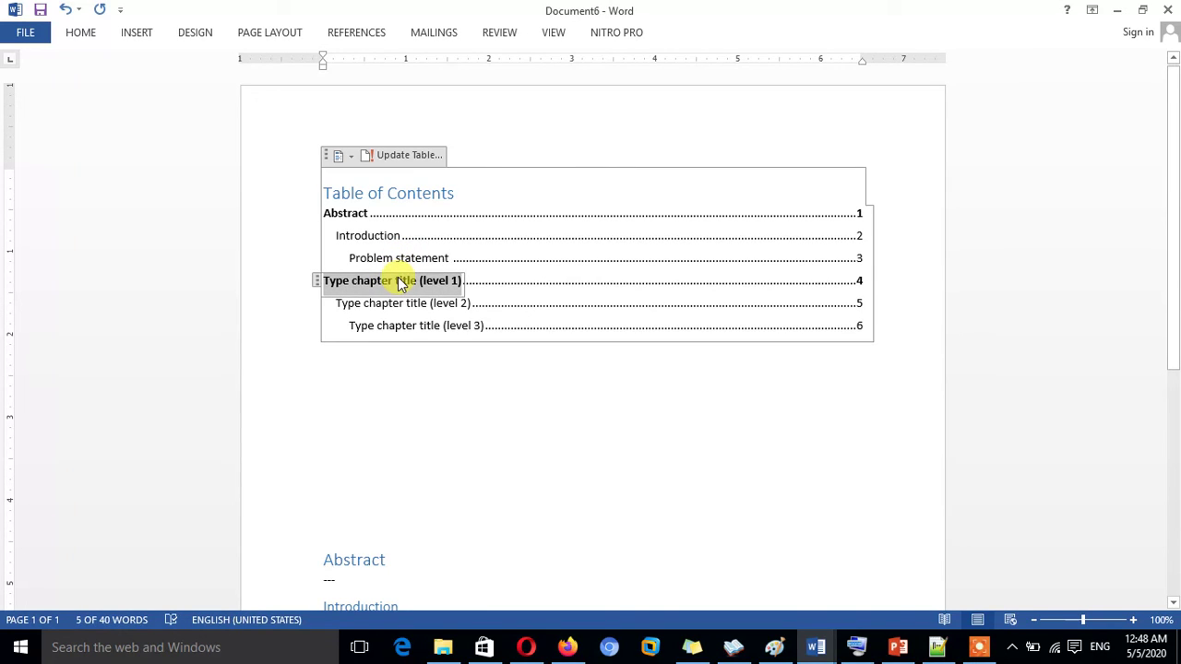
{"action": "type", "text": "si"}
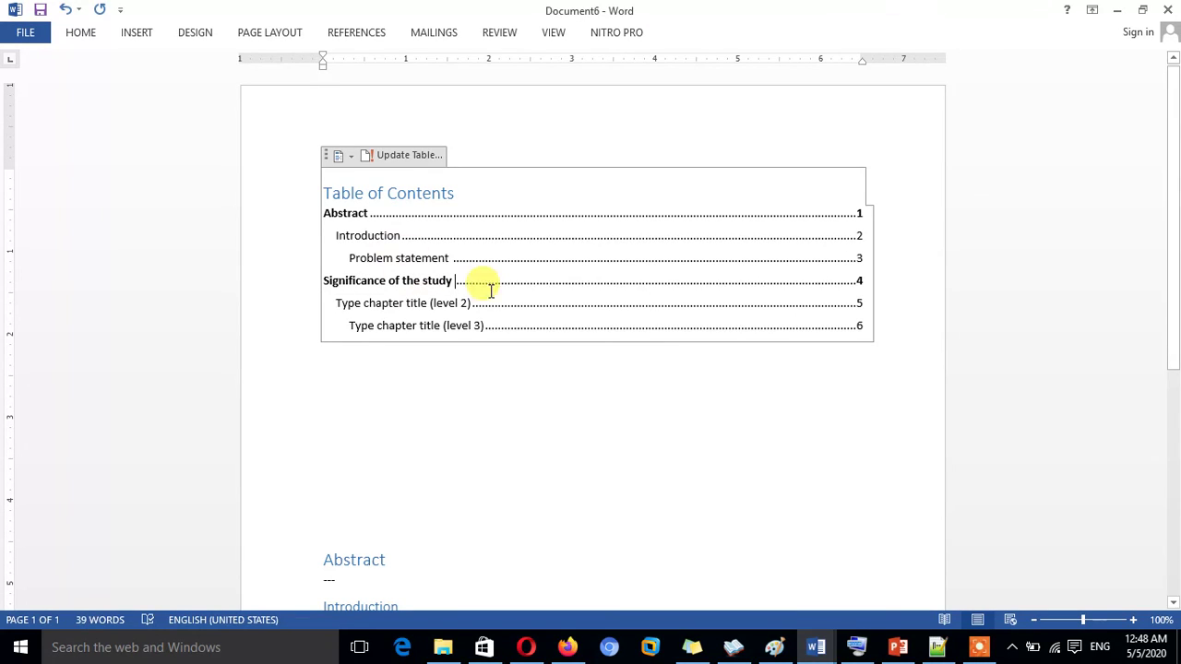
{"action": "left_click", "coordinate": [581, 369]}
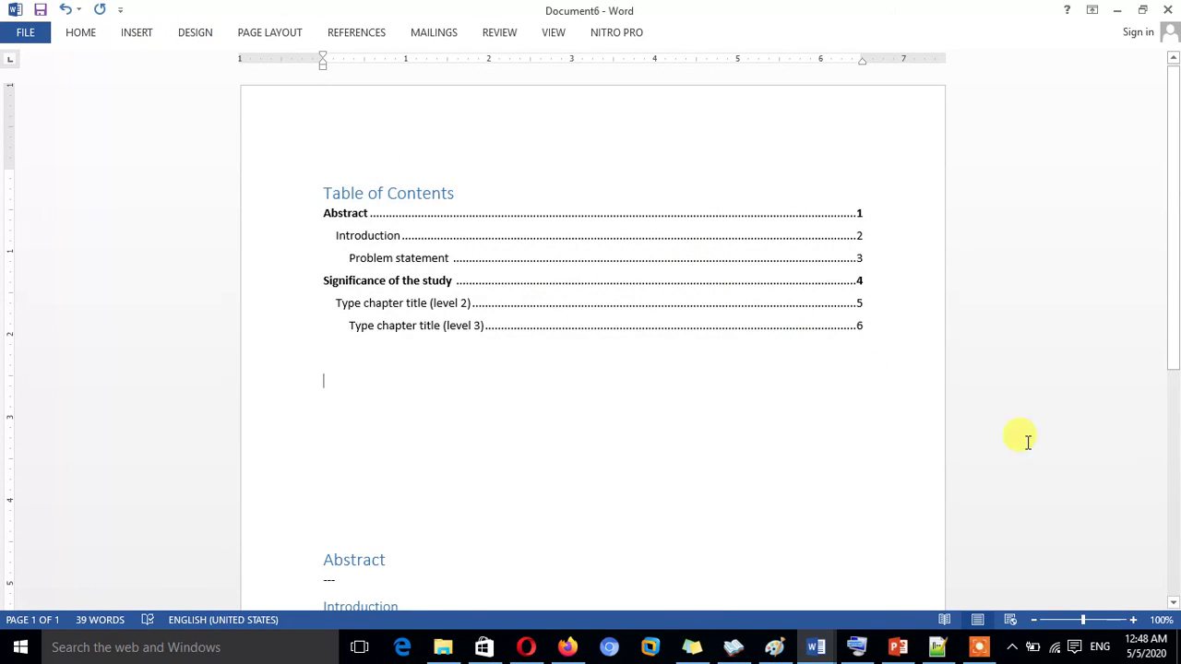
Step: Undo the extra text so the entry reads just Significance, then move below the contents
{"action": "mouse_move", "coordinate": [1177, 263]}
{"action": "left_mouse_down"}
{"action": "mouse_move", "coordinate": [1176, 322]}
{"action": "mouse_move", "coordinate": [1176, 255]}
{"action": "left_mouse_up"}
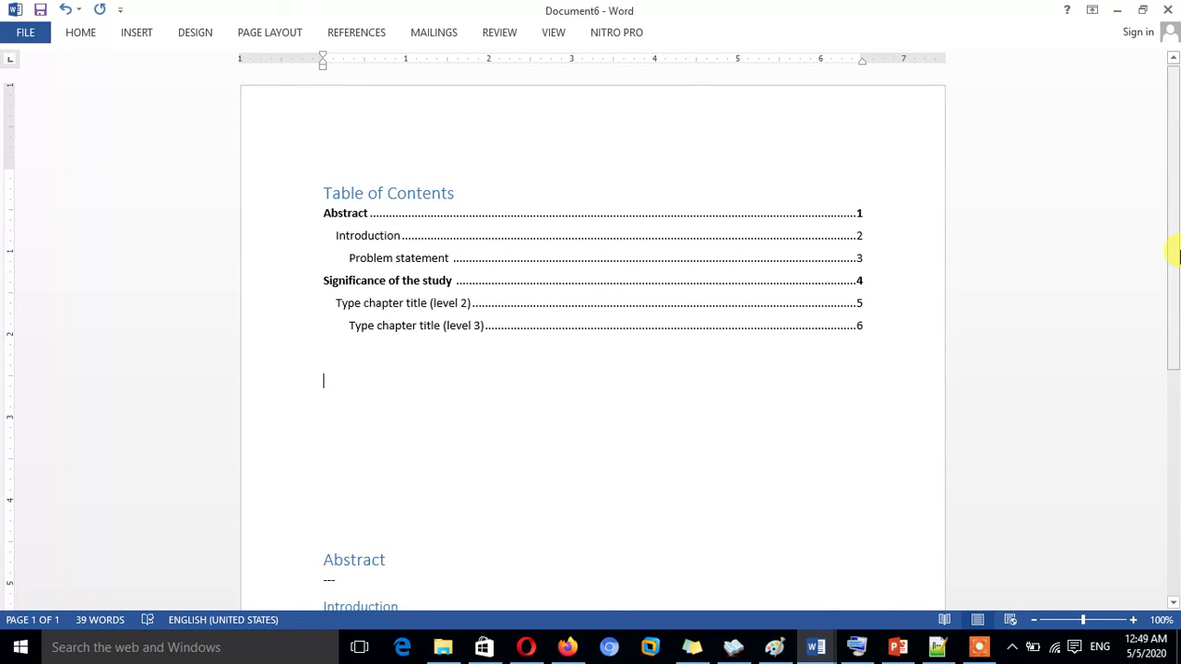
{"action": "key", "text": "ctrl+z"}
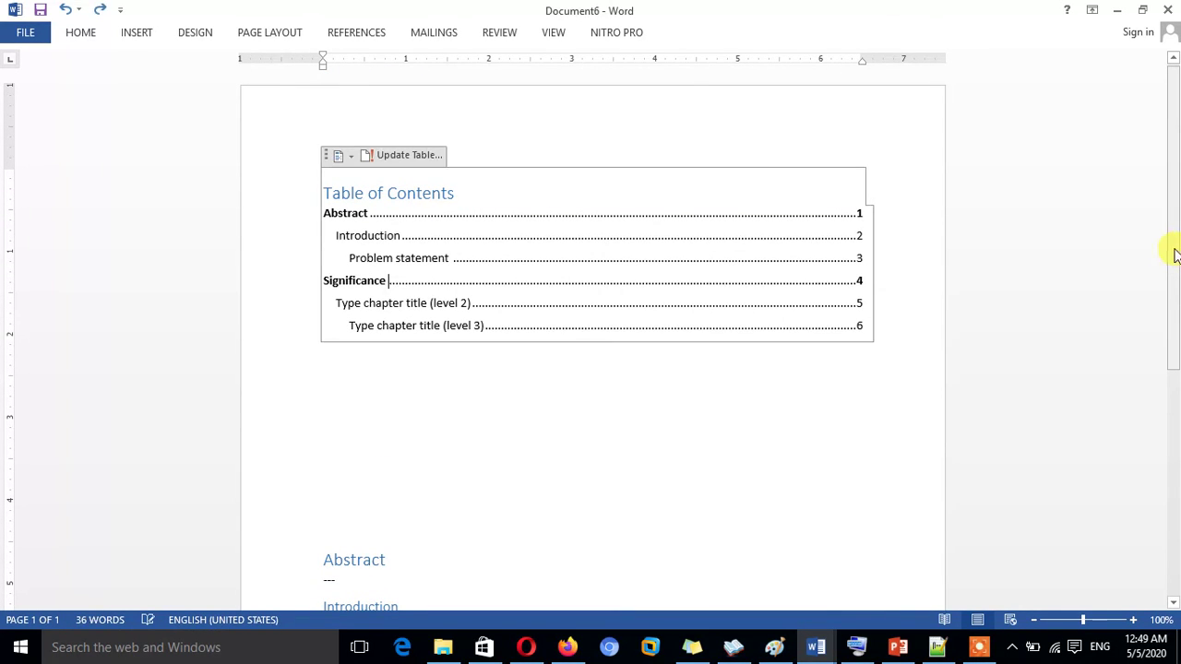
{"action": "key", "text": "Down"}
{"action": "key", "text": "Down"}
{"action": "key", "text": "Down"}
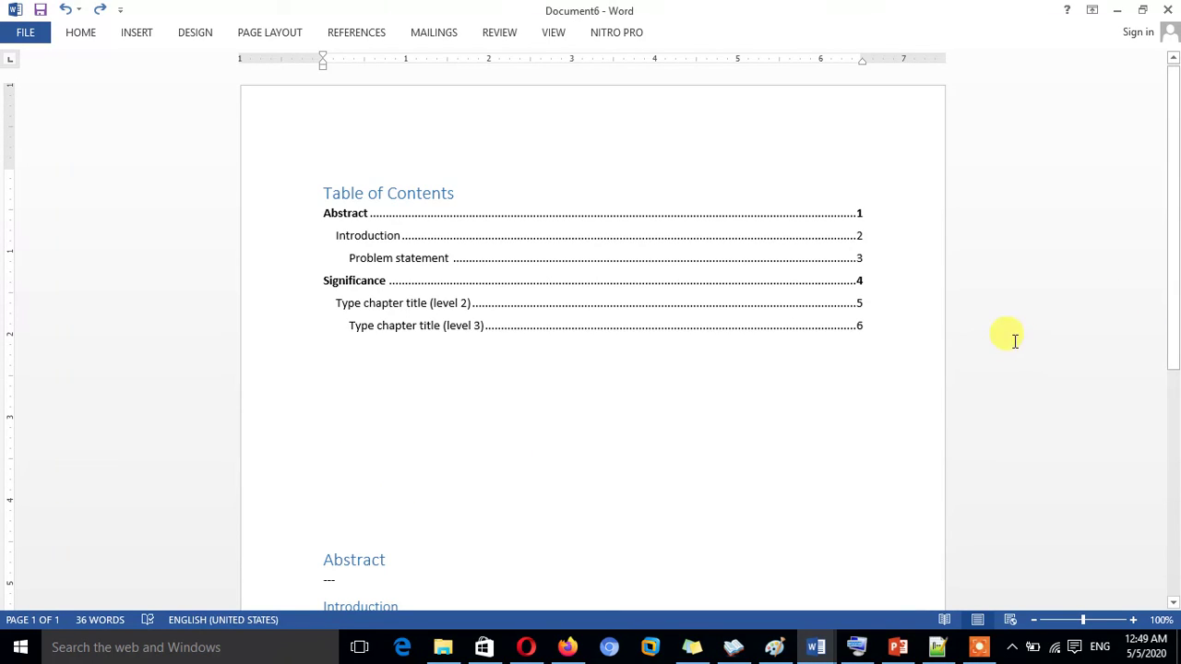
{"action": "mouse_move", "coordinate": [1178, 221]}
{"action": "left_mouse_down"}
{"action": "mouse_move", "coordinate": [1176, 286]}
{"action": "mouse_move", "coordinate": [1175, 189]}
{"action": "left_mouse_up"}
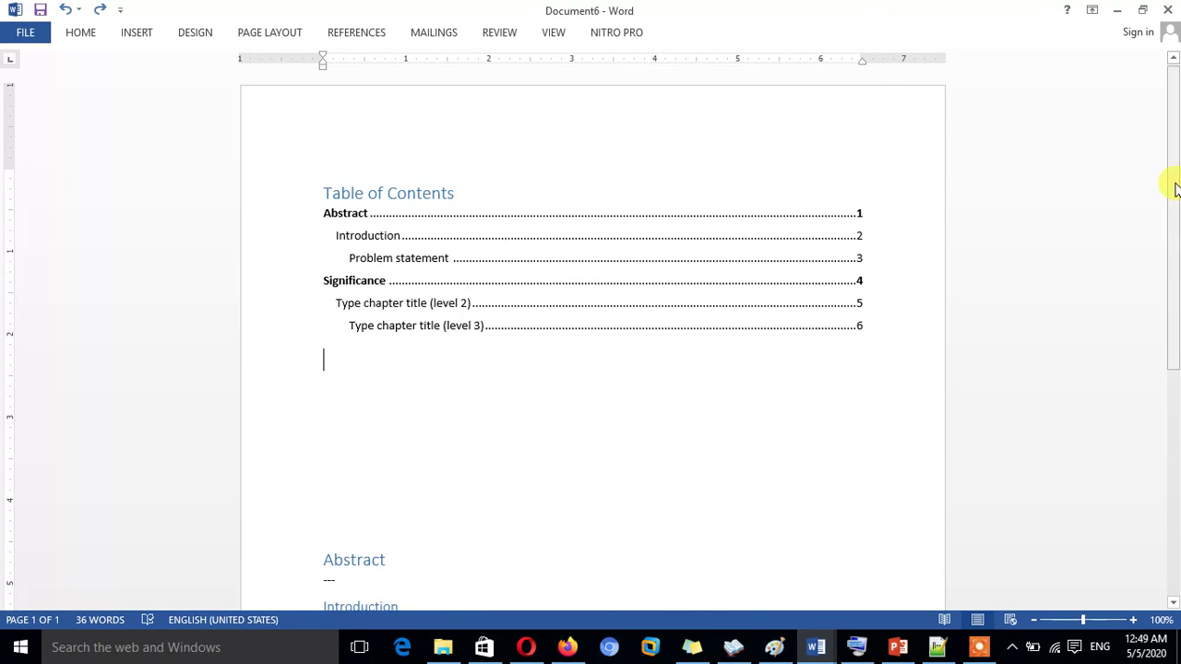